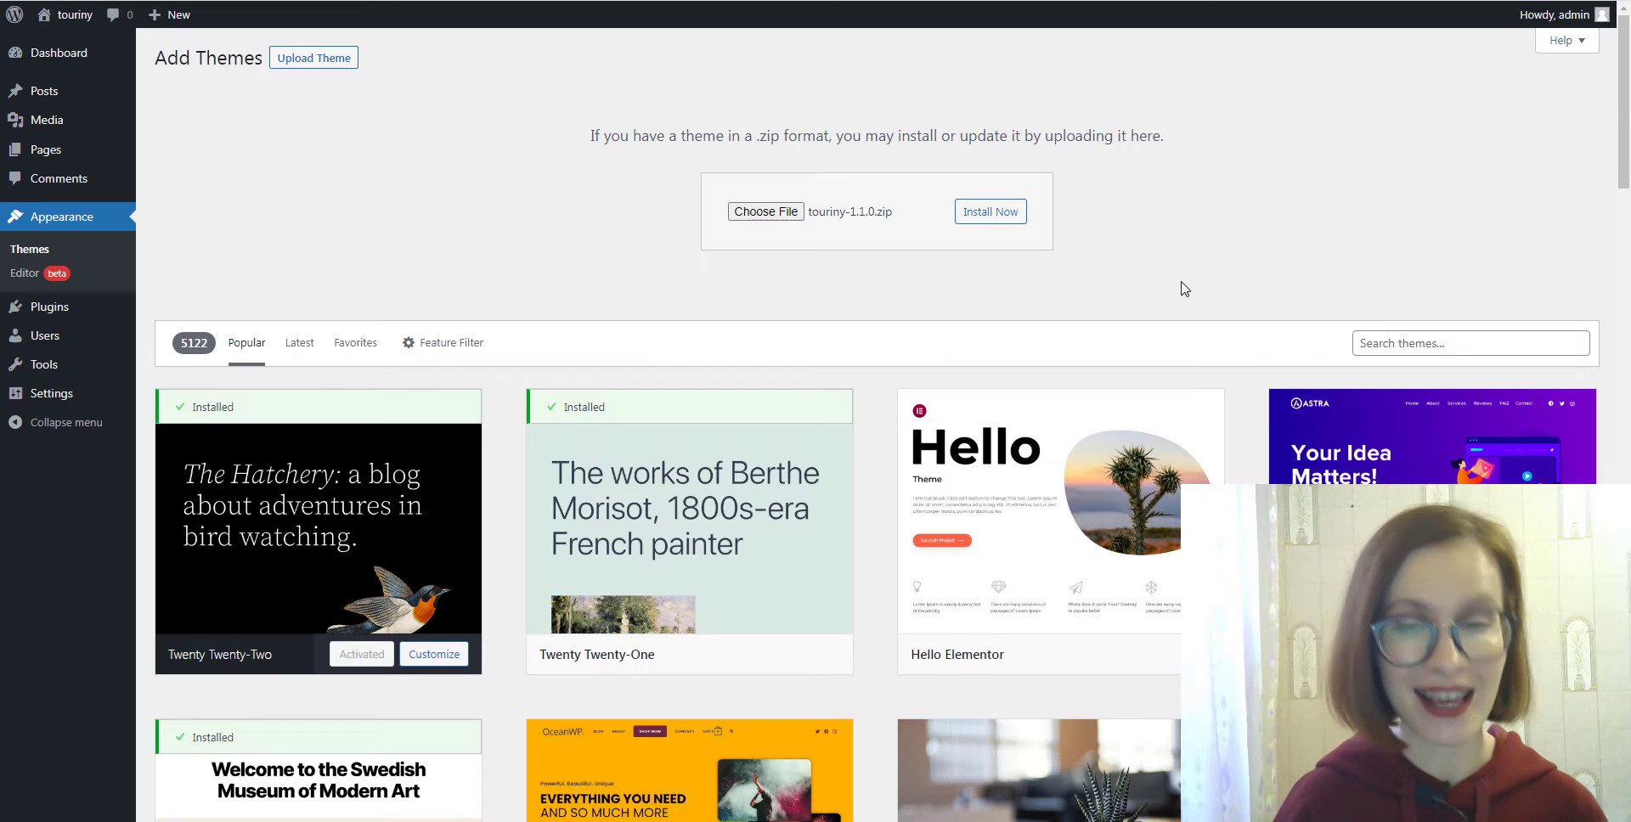
# - Install and activate the Touriny theme, then bulk-install Appointment Booking, Getwid, One Click Demo Import and SVG Support
pyautogui.click(990, 223)
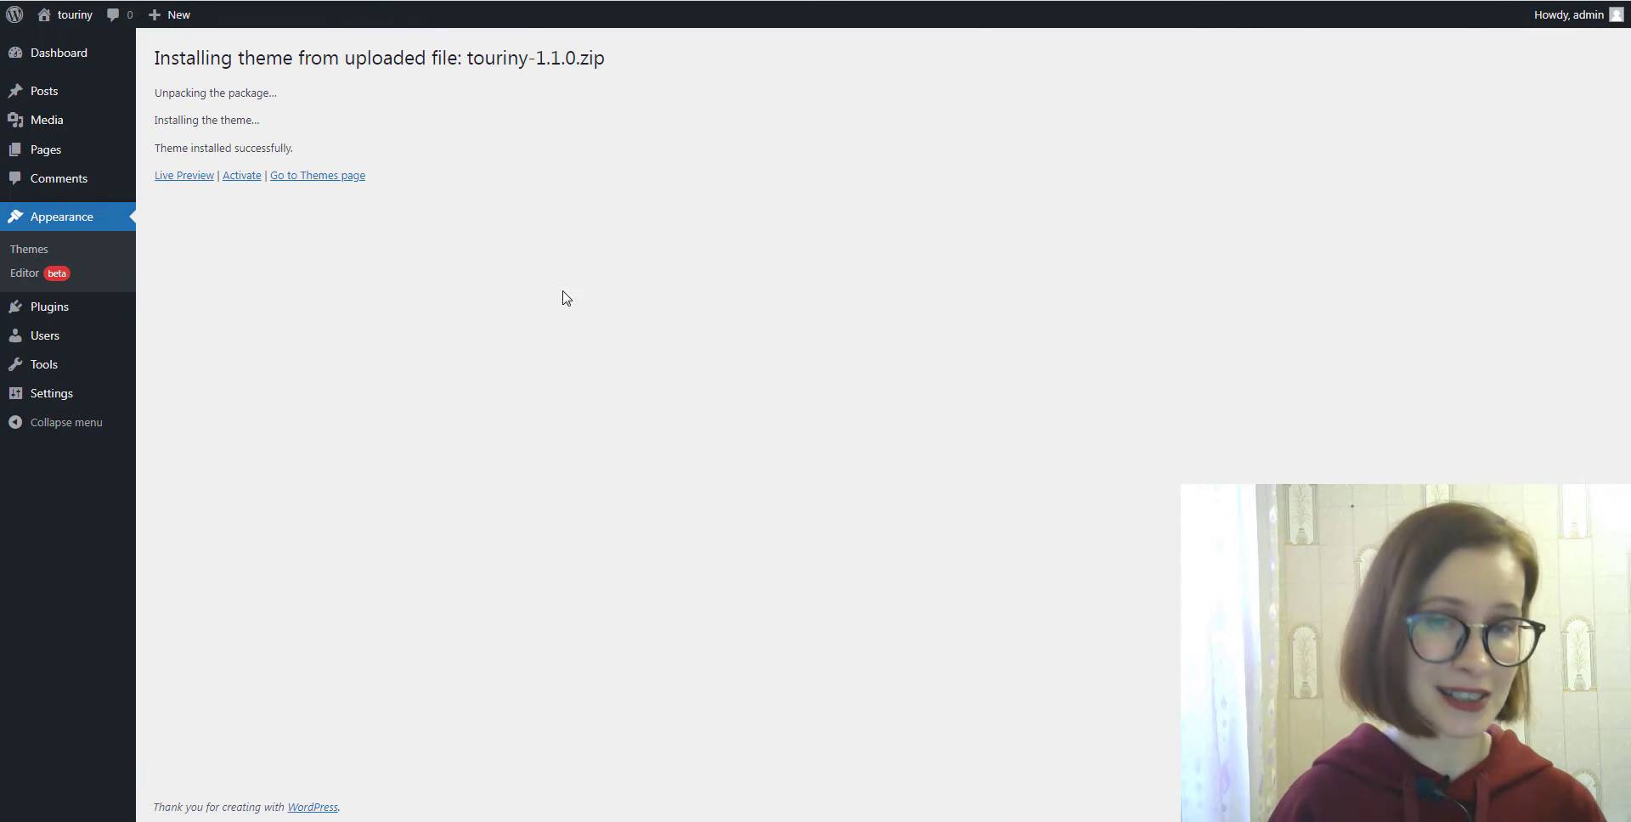
pyautogui.click(237, 180)
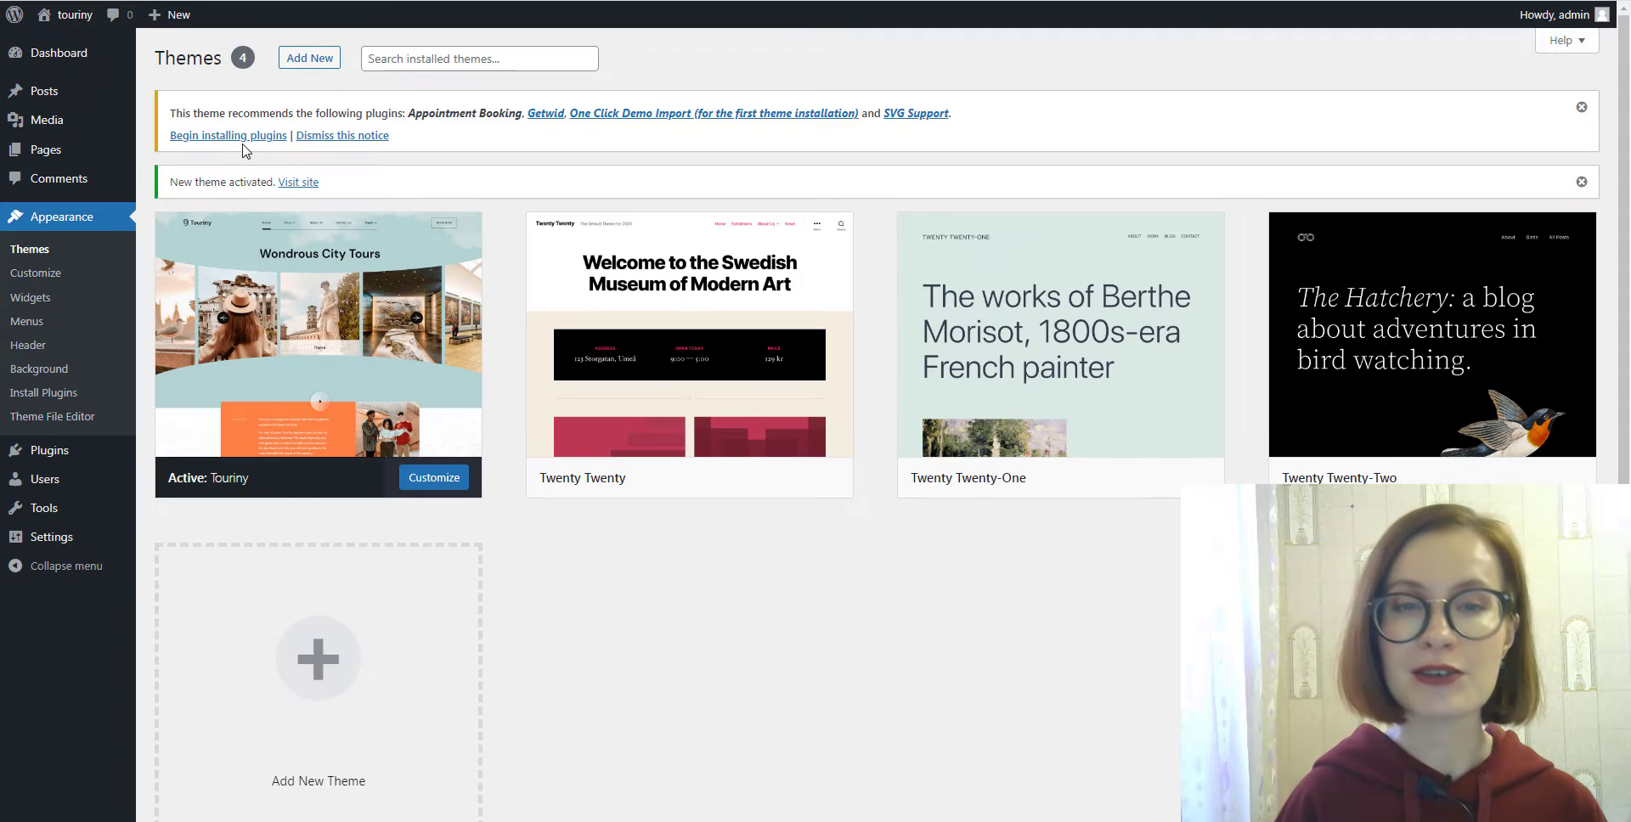
pyautogui.click(231, 136)
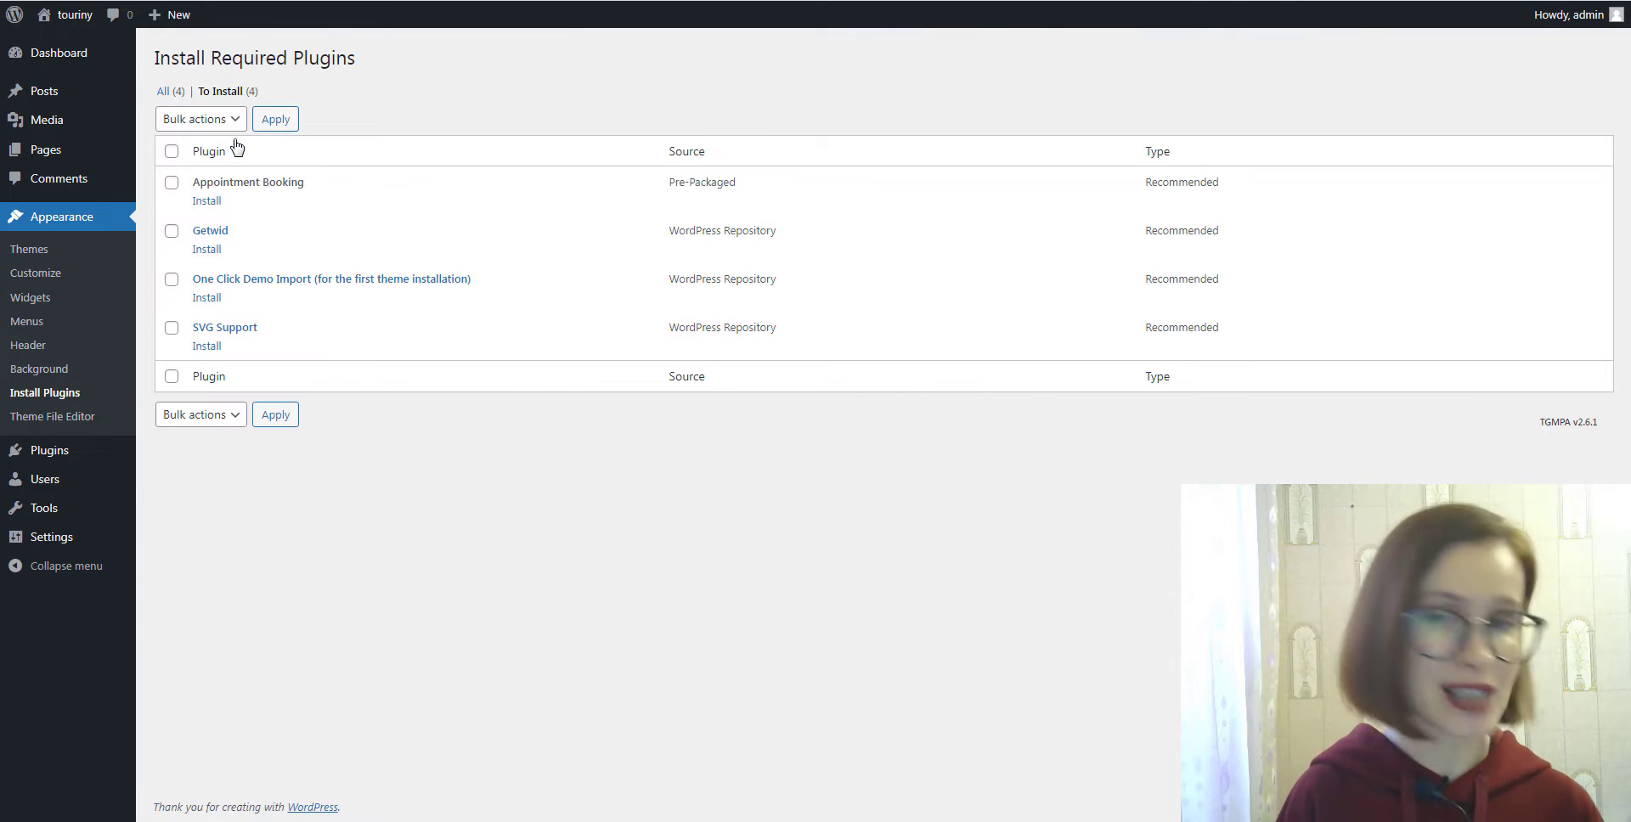
pyautogui.click(172, 183)
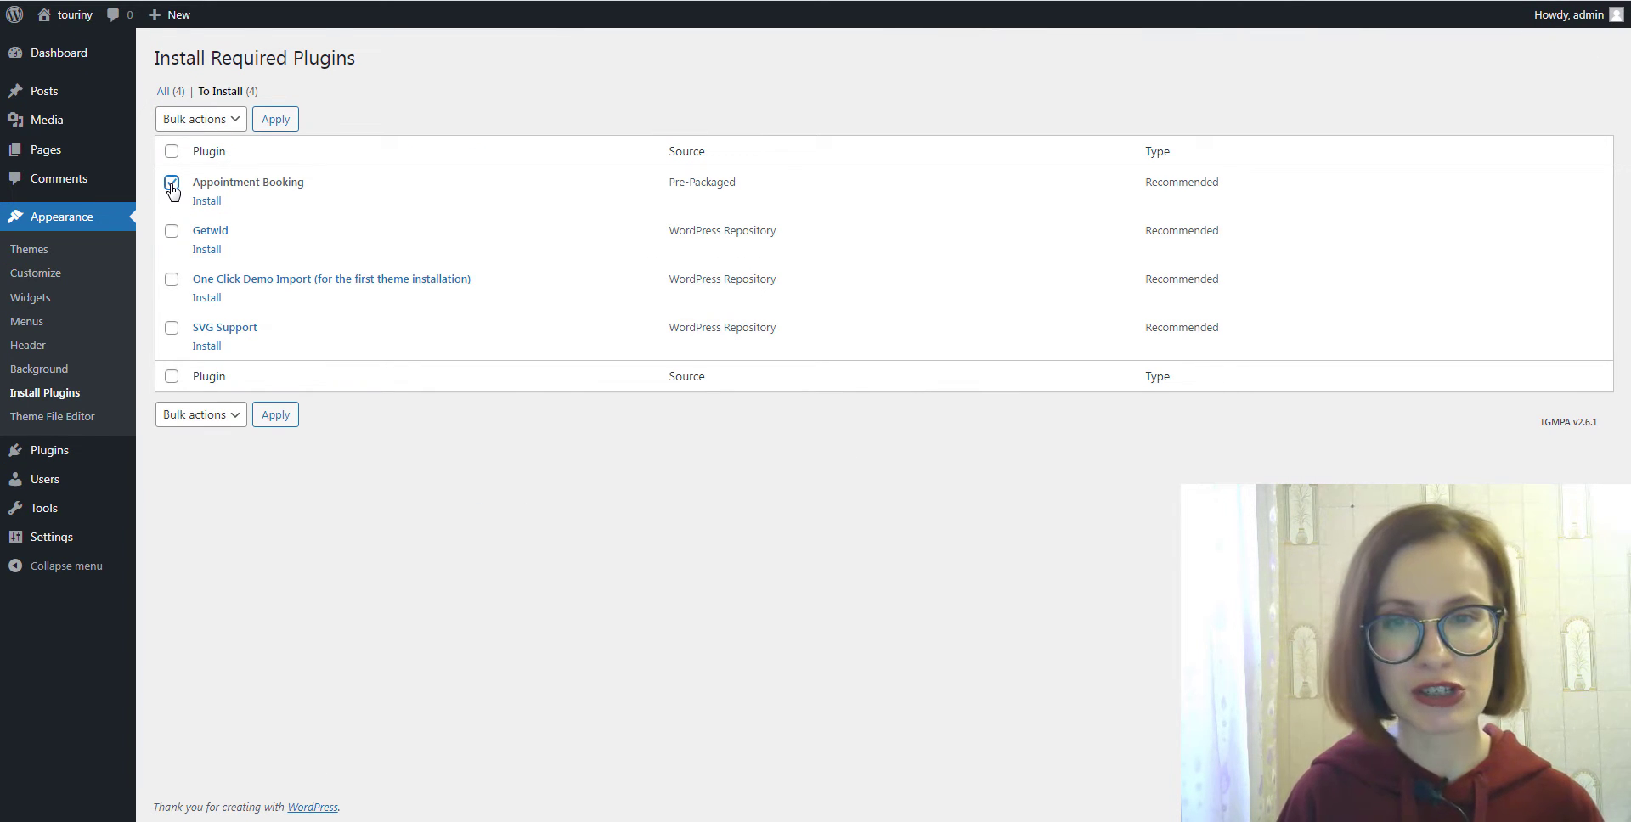
pyautogui.click(173, 233)
pyautogui.click(172, 282)
pyautogui.click(170, 331)
pyautogui.click(217, 126)
pyautogui.click(228, 155)
pyautogui.click(276, 120)
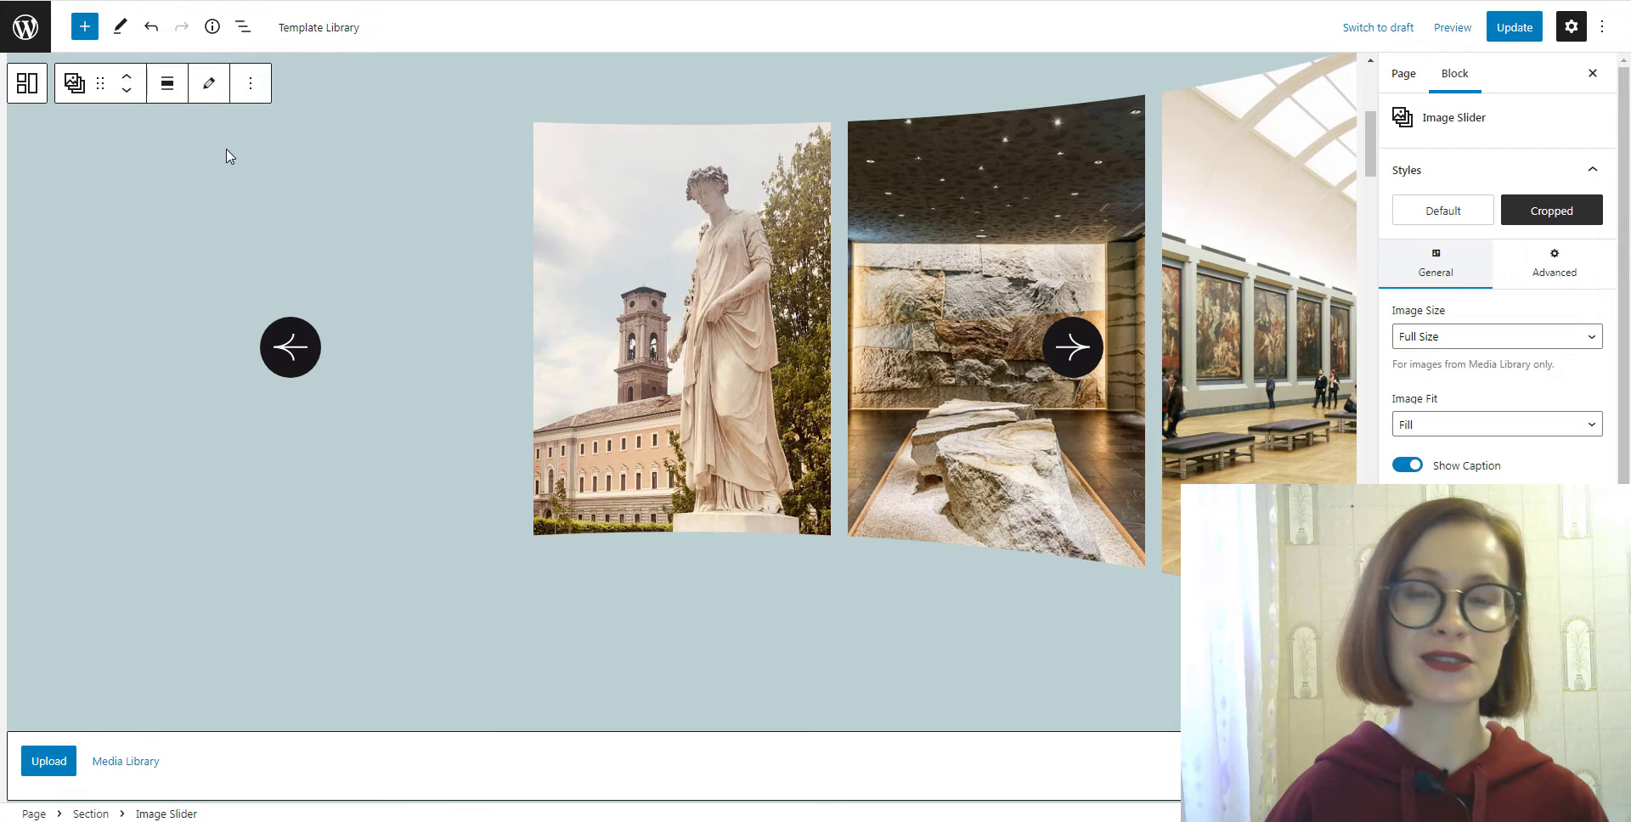
# - View the slider's five captioned city images, expand its Controls Settings, then show List View
pyautogui.click(203, 99)
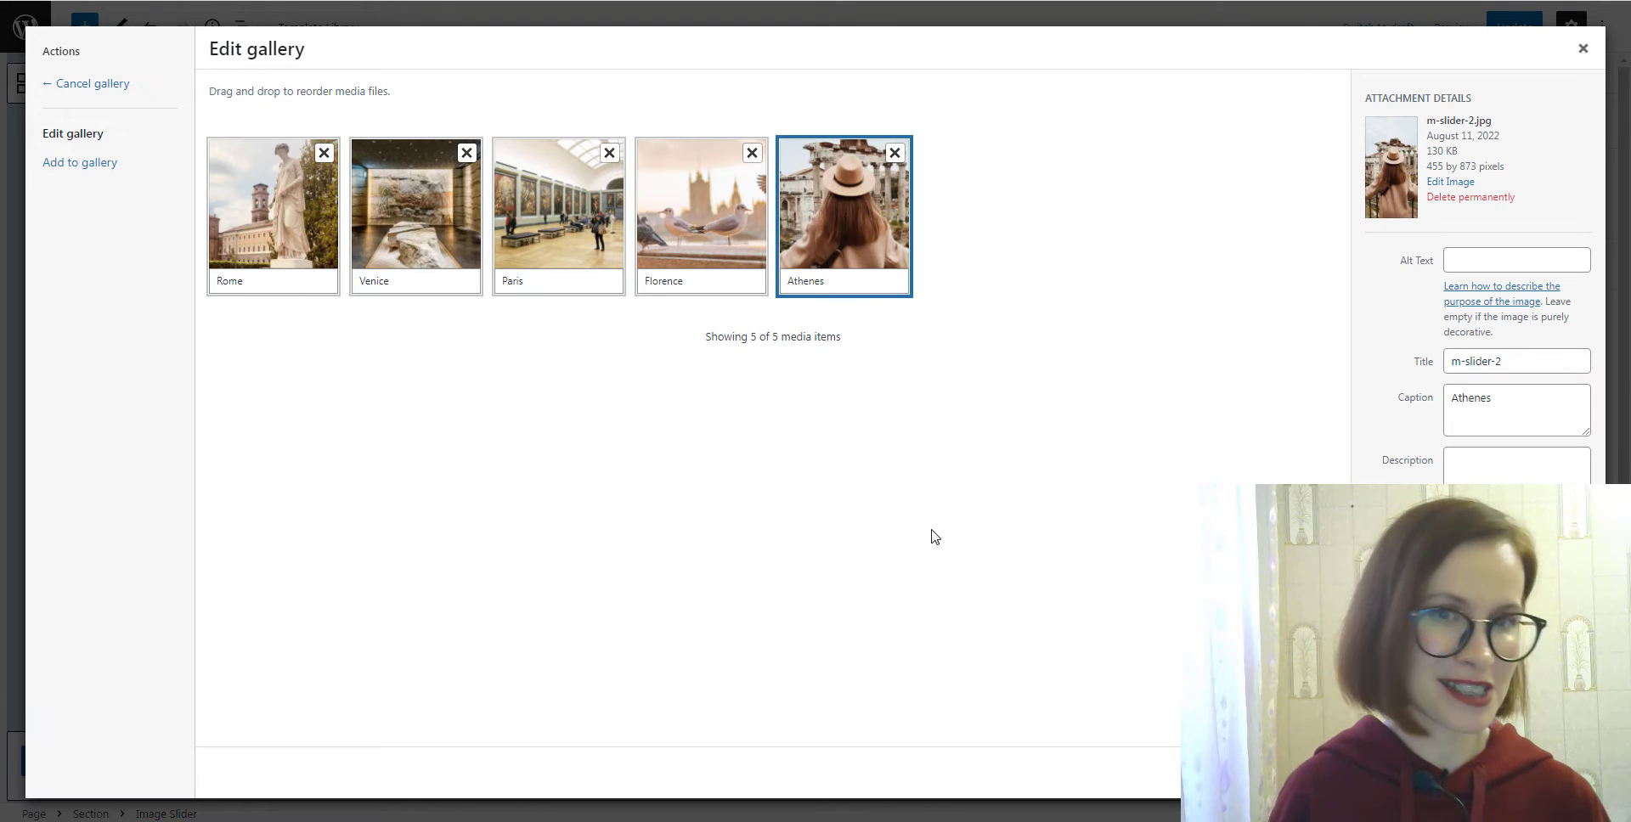
pyautogui.click(1582, 50)
pyautogui.scroll(-3, 1582, 616)
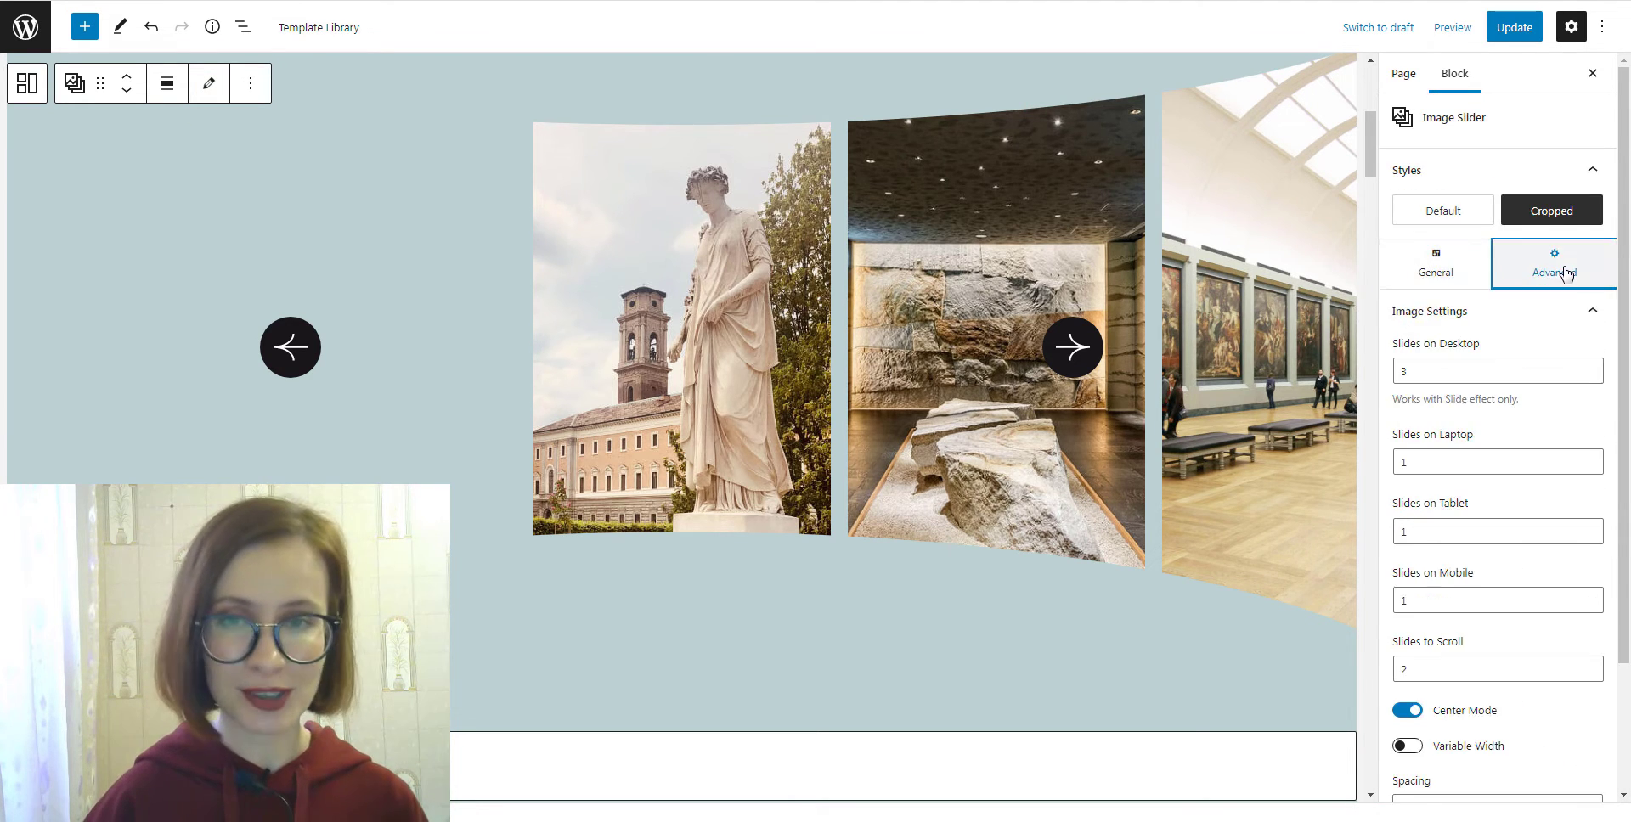
pyautogui.scroll(-2, 1584, 499)
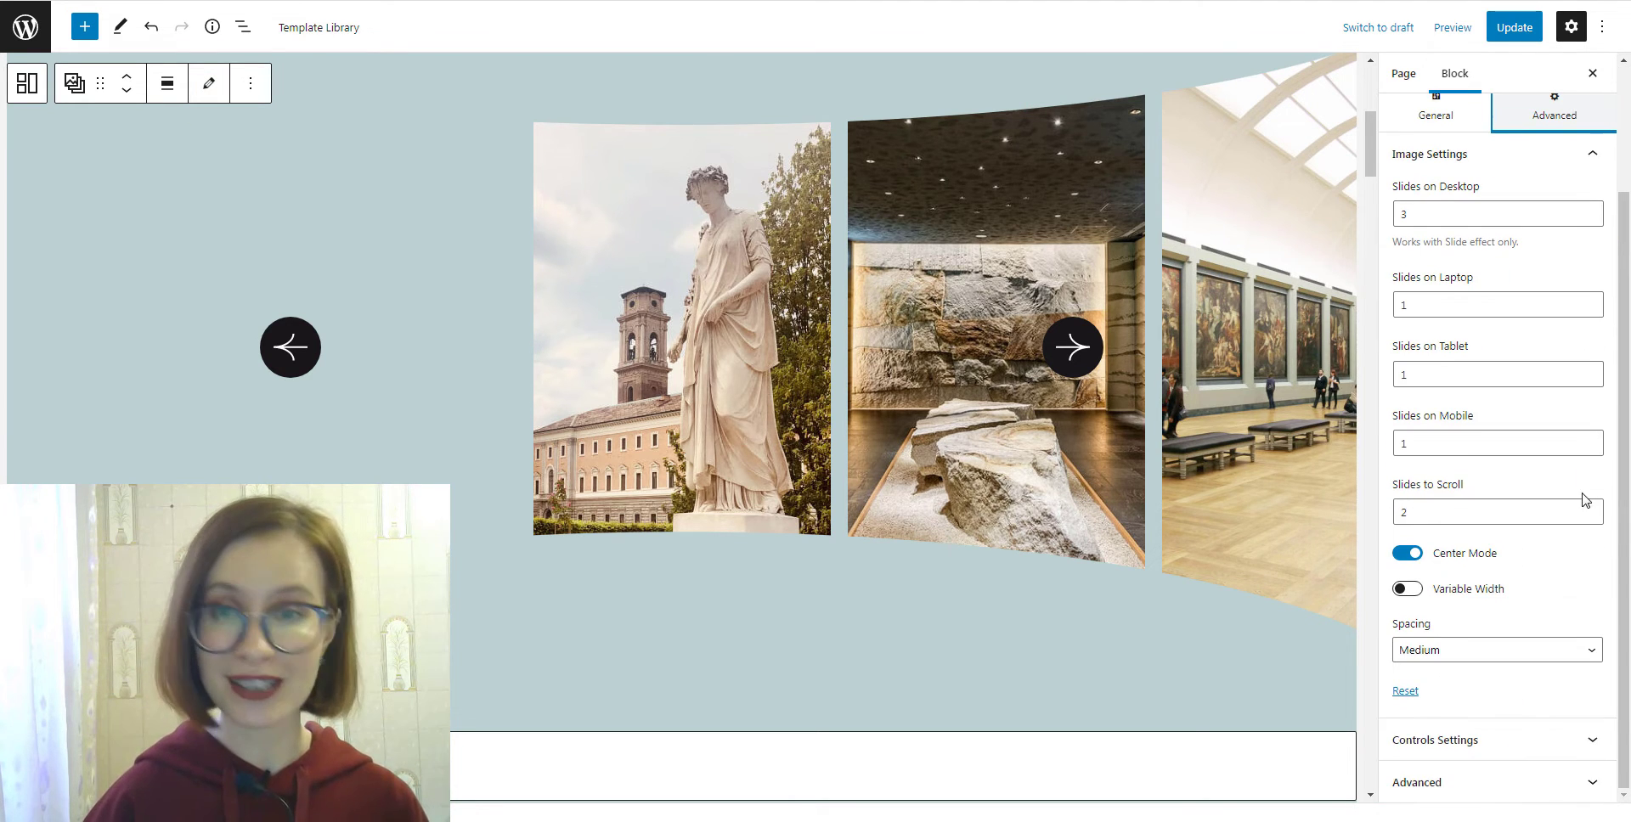
pyautogui.click(1592, 739)
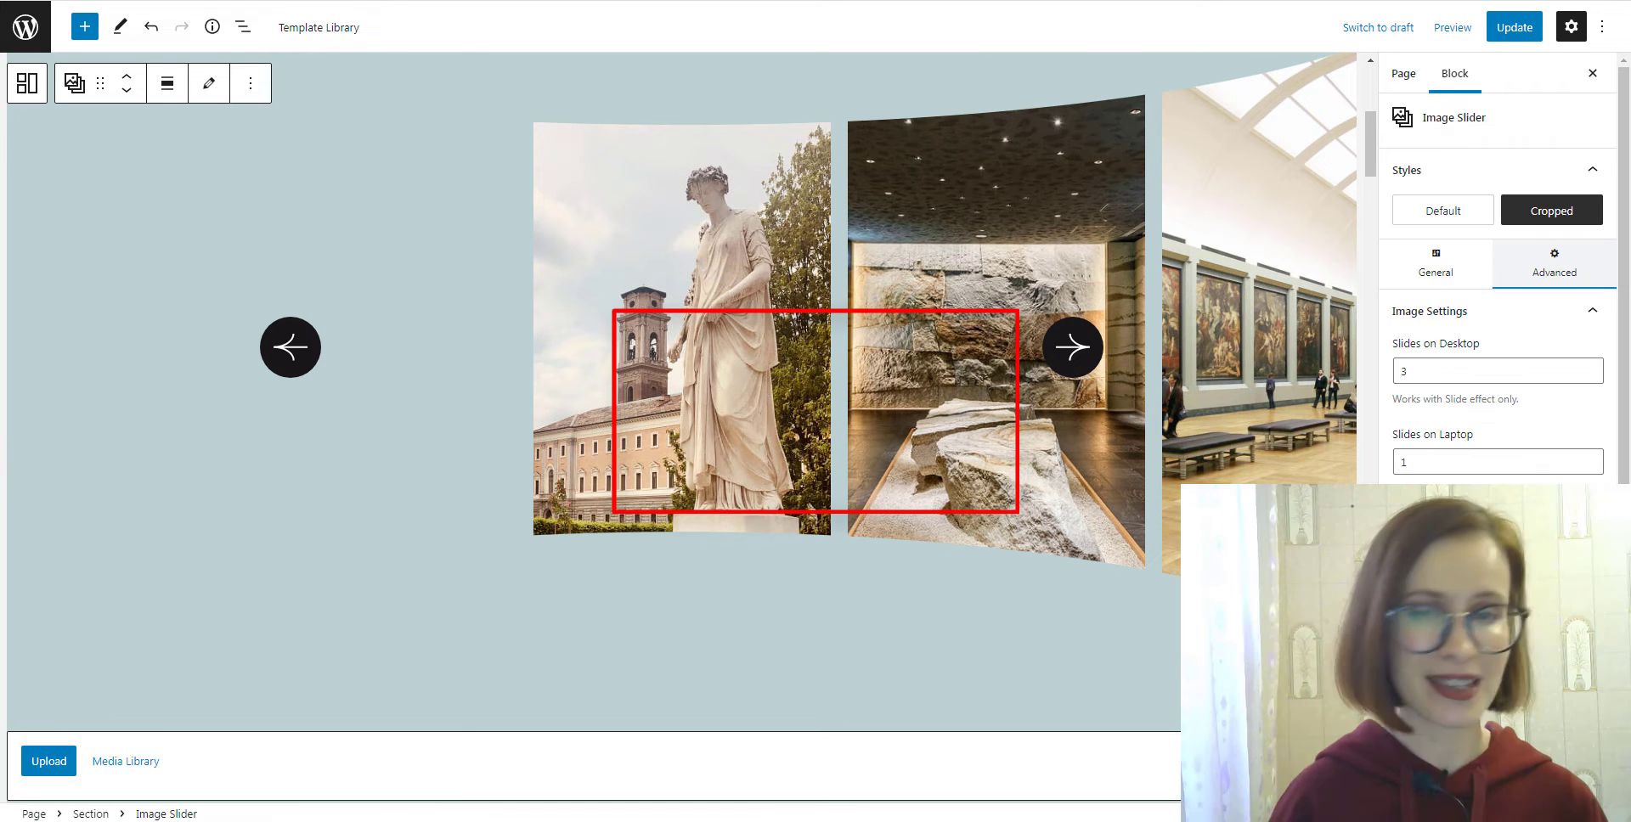
pyautogui.click(246, 30)
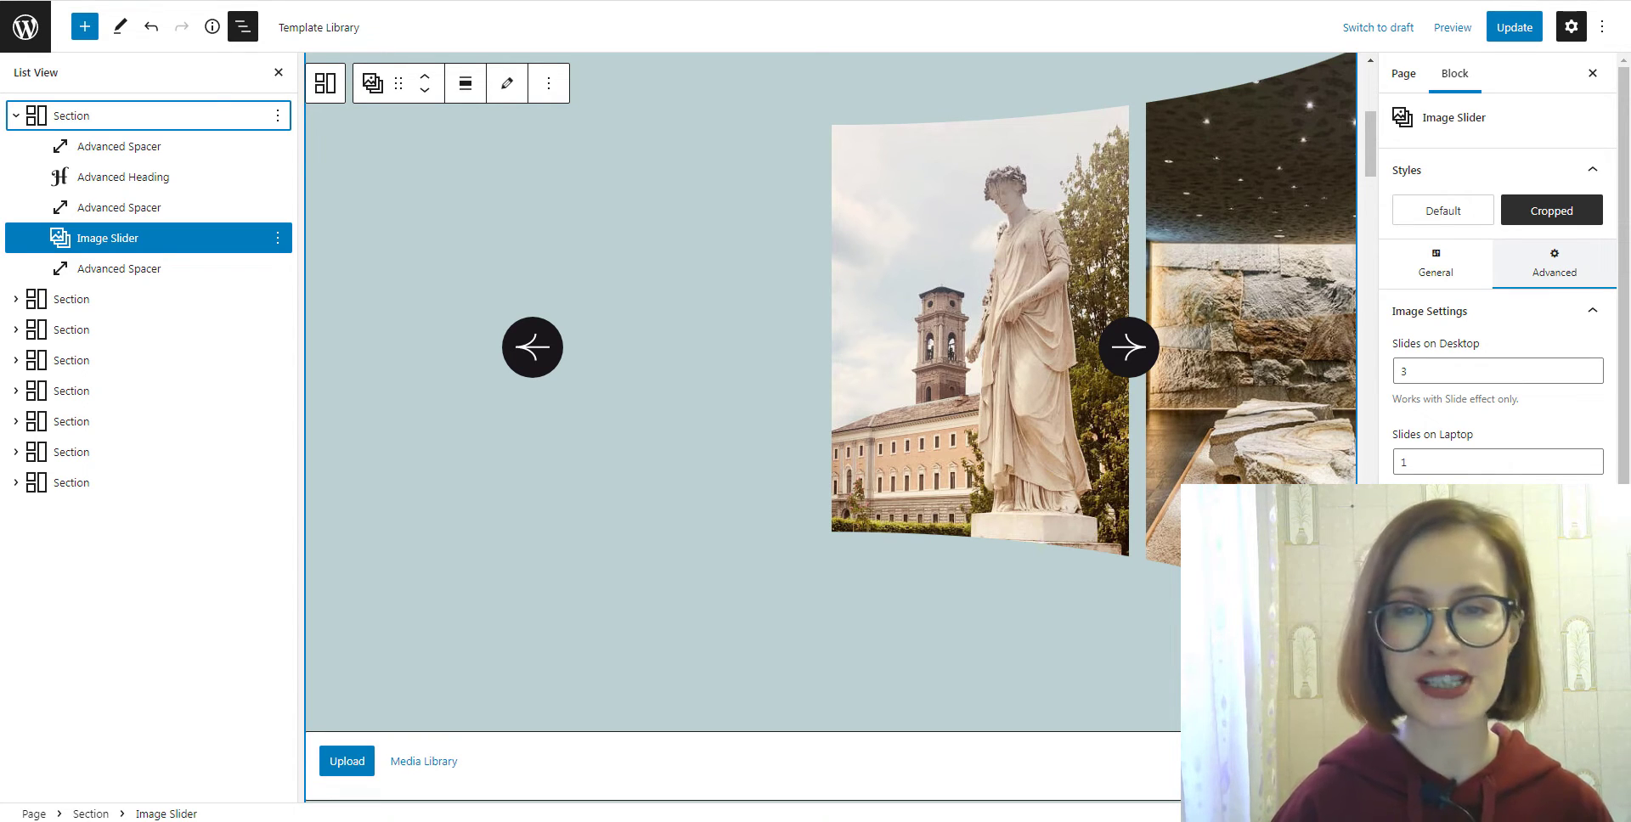
# - Select the Advanced Spacer, Wondrous City Tours heading and Image Slider blocks in turn
pyautogui.click(218, 152)
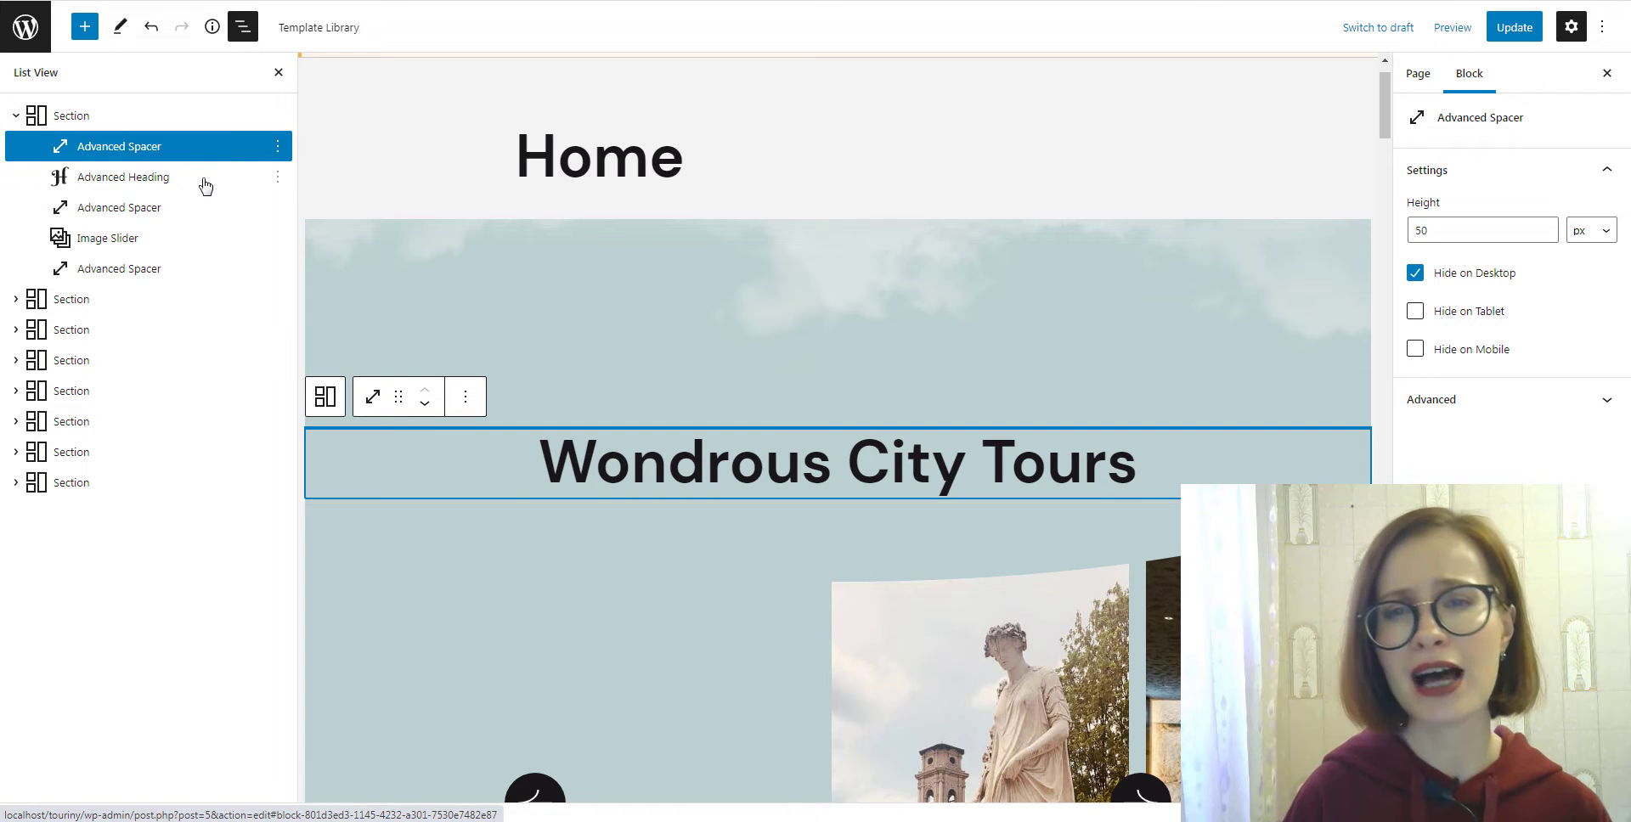
pyautogui.click(203, 184)
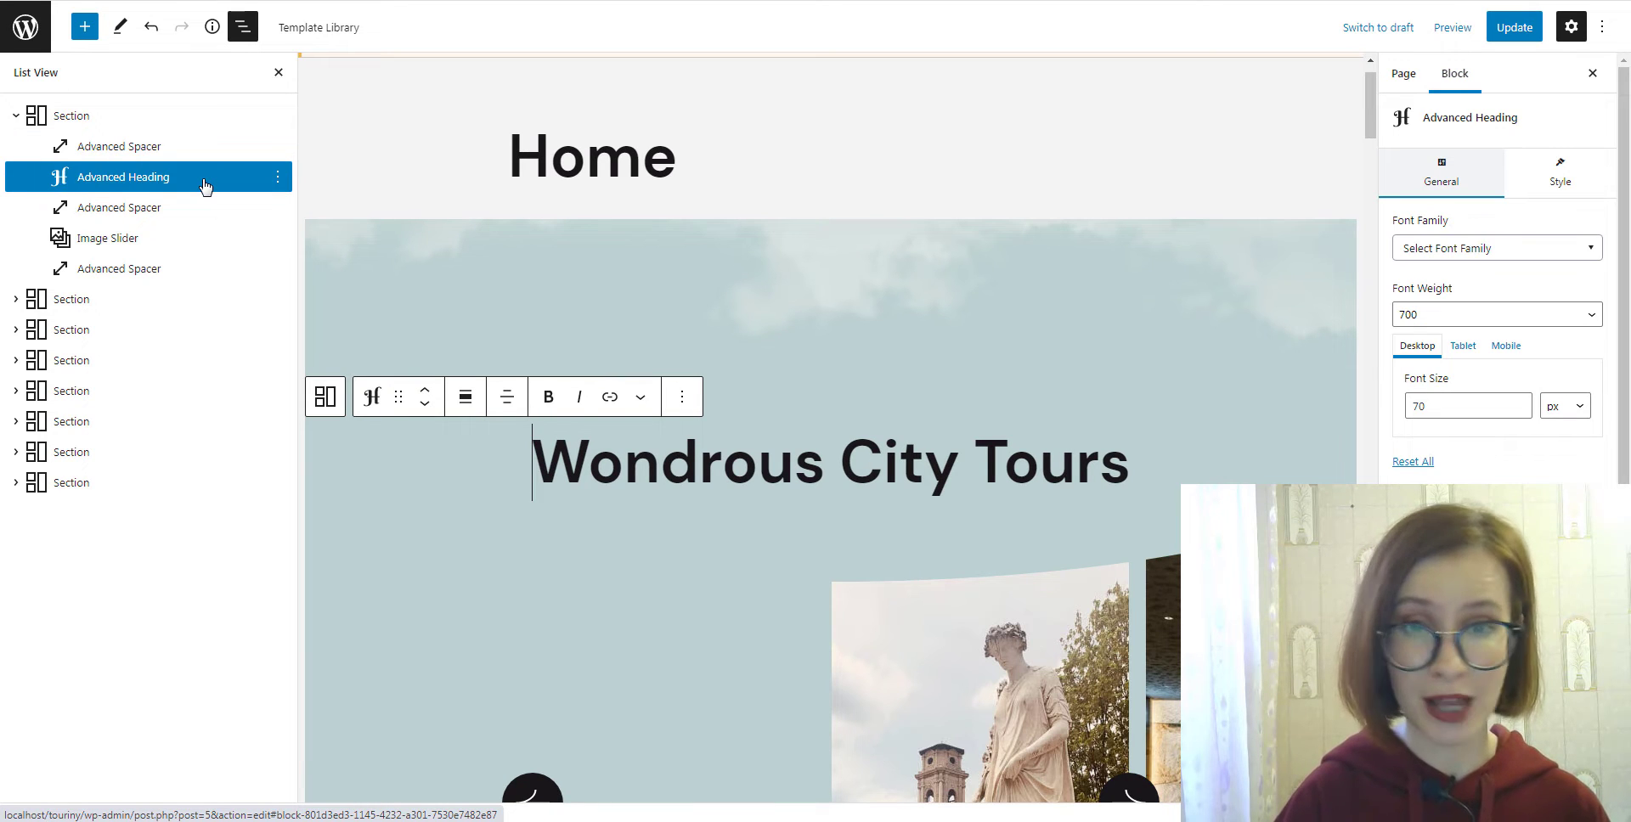
pyautogui.click(197, 242)
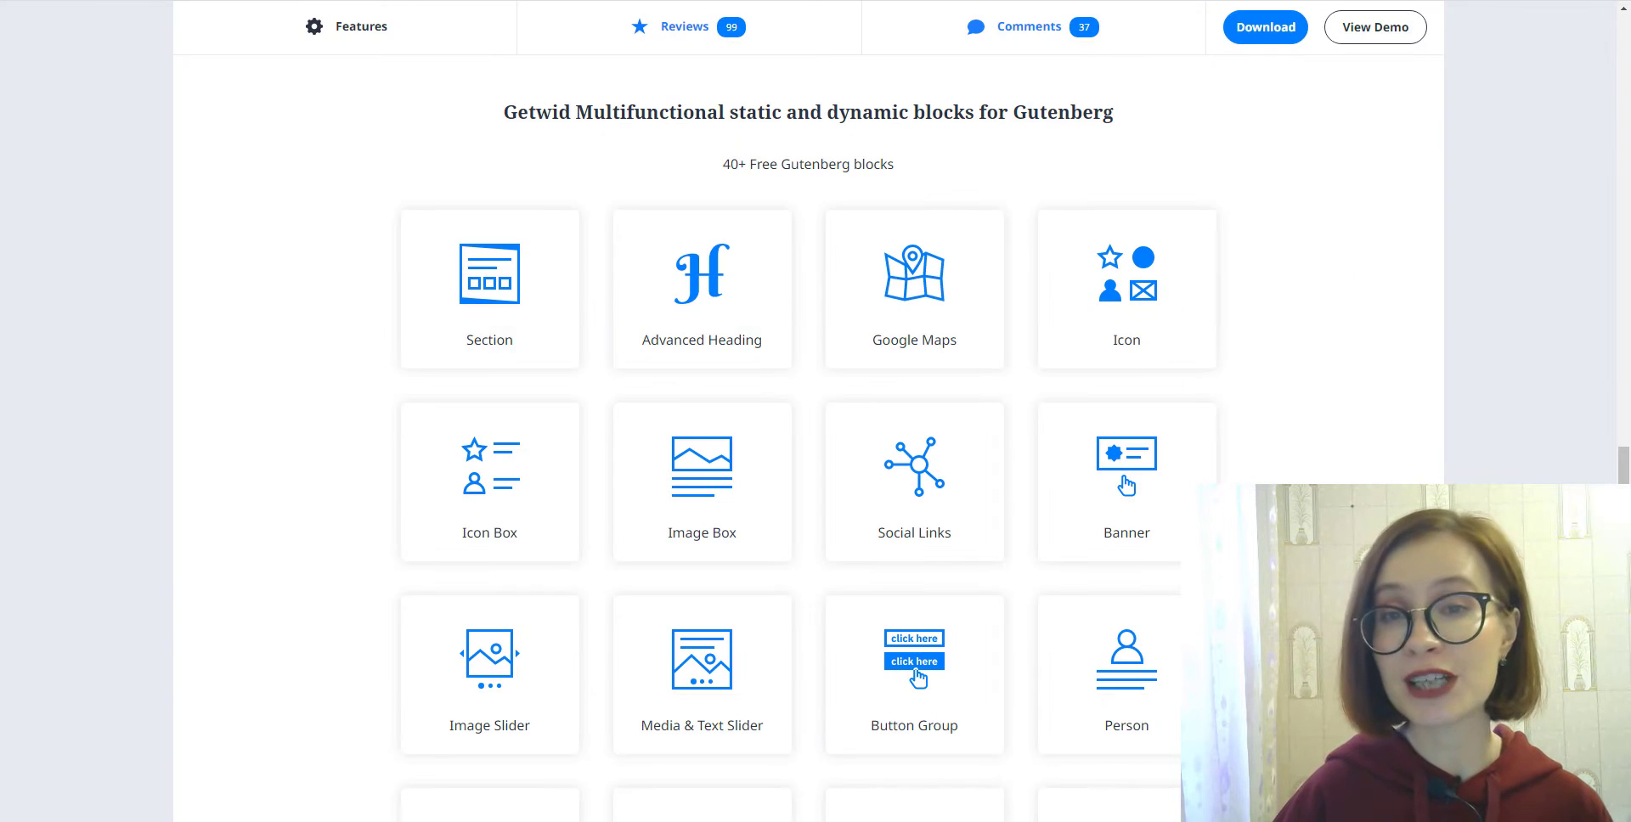
# - Scroll through the MotoPress page's full grid of 40+ Getwid blocks
pyautogui.scroll(-3, 791, 446)
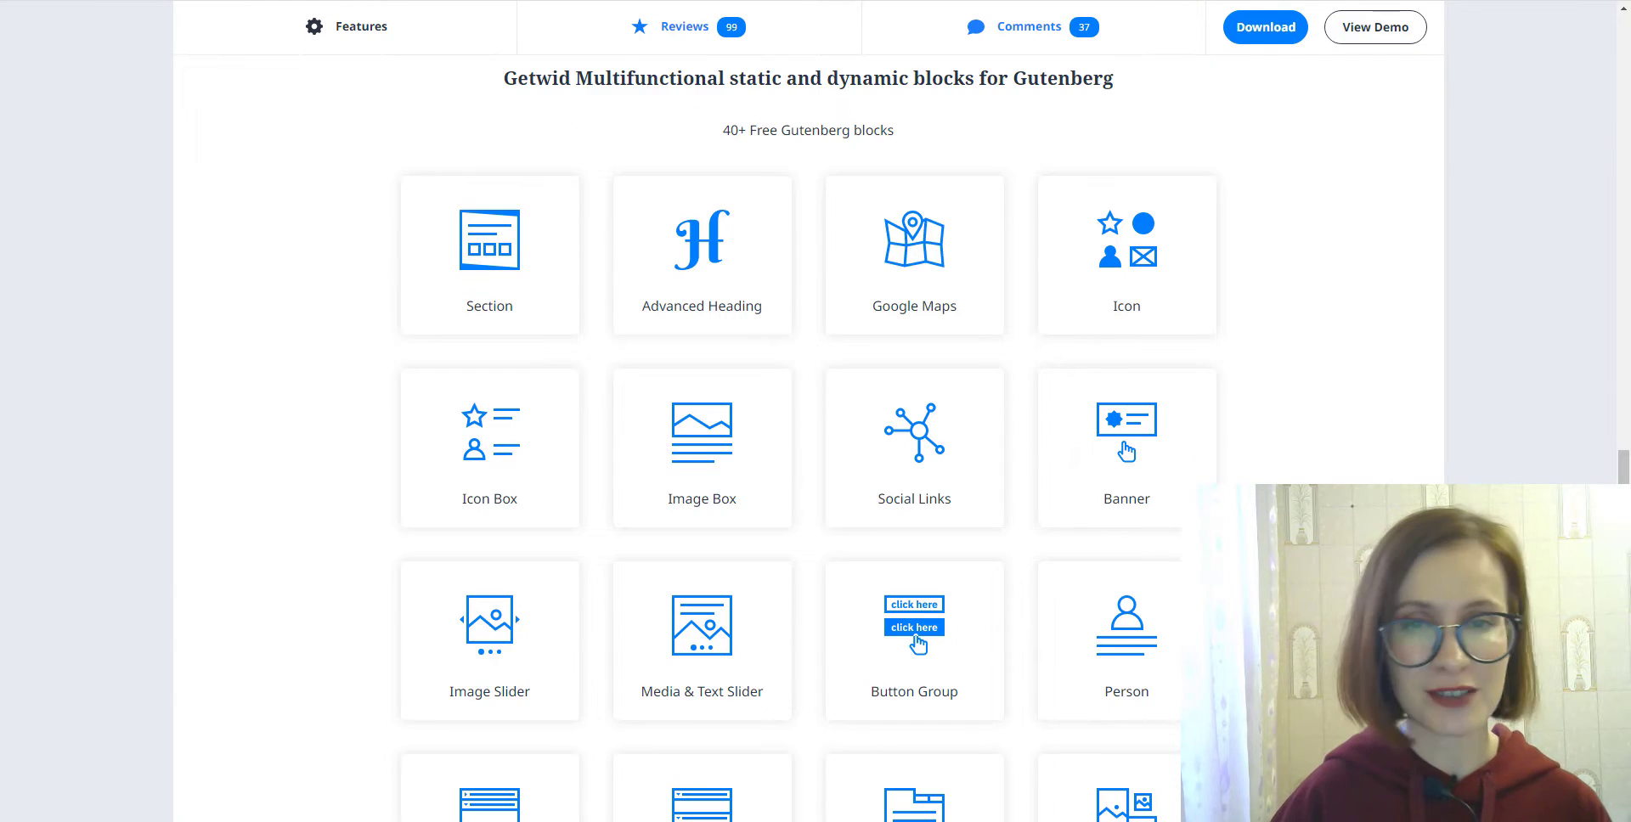
pyautogui.scroll(-5, 791, 446)
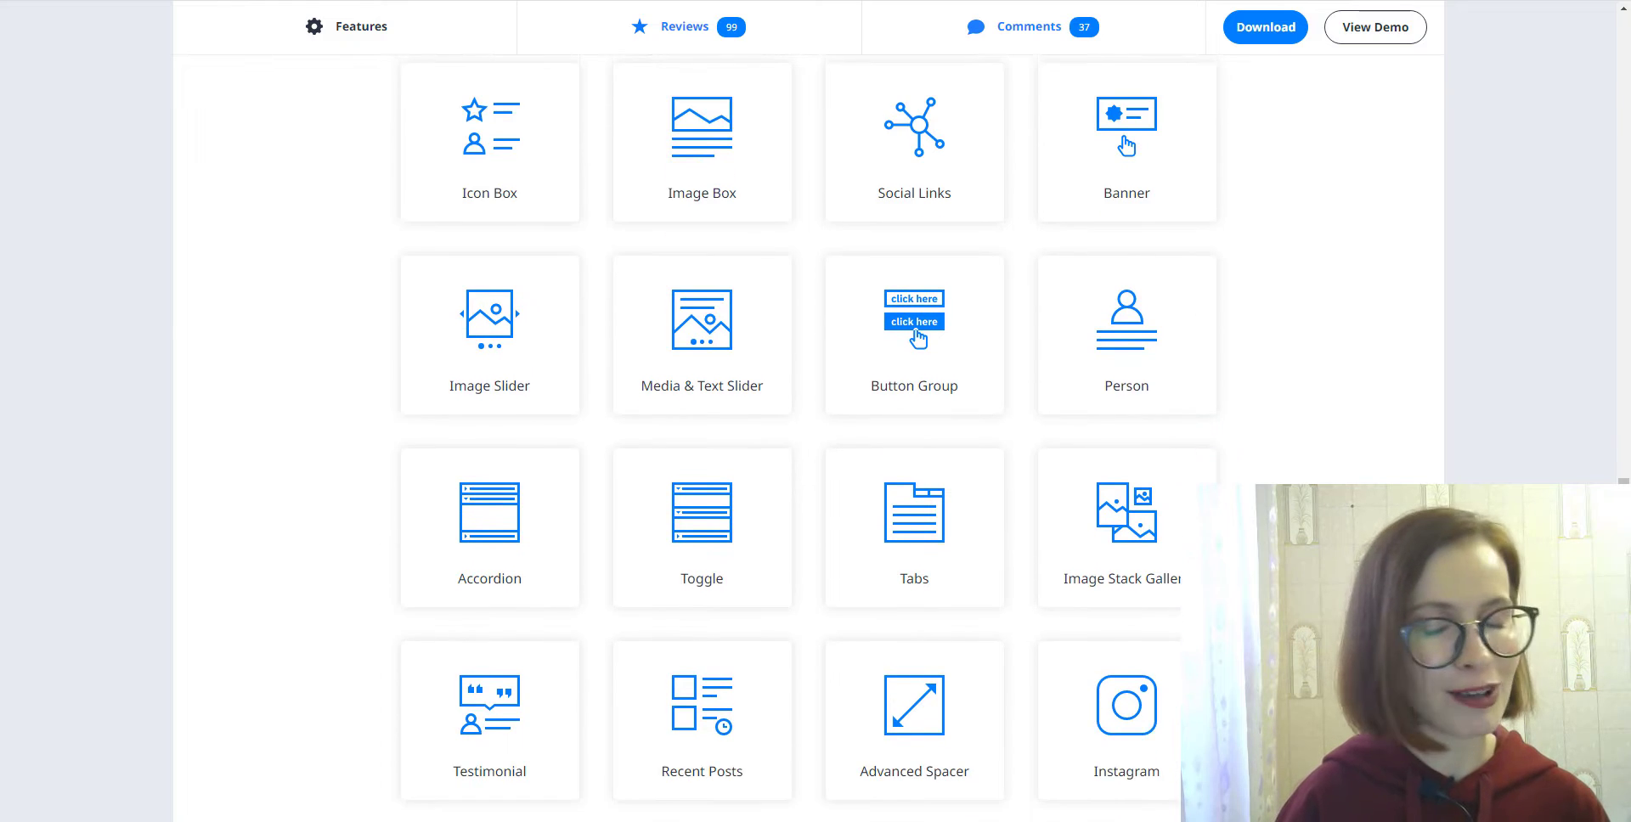
pyautogui.scroll(-4, 791, 446)
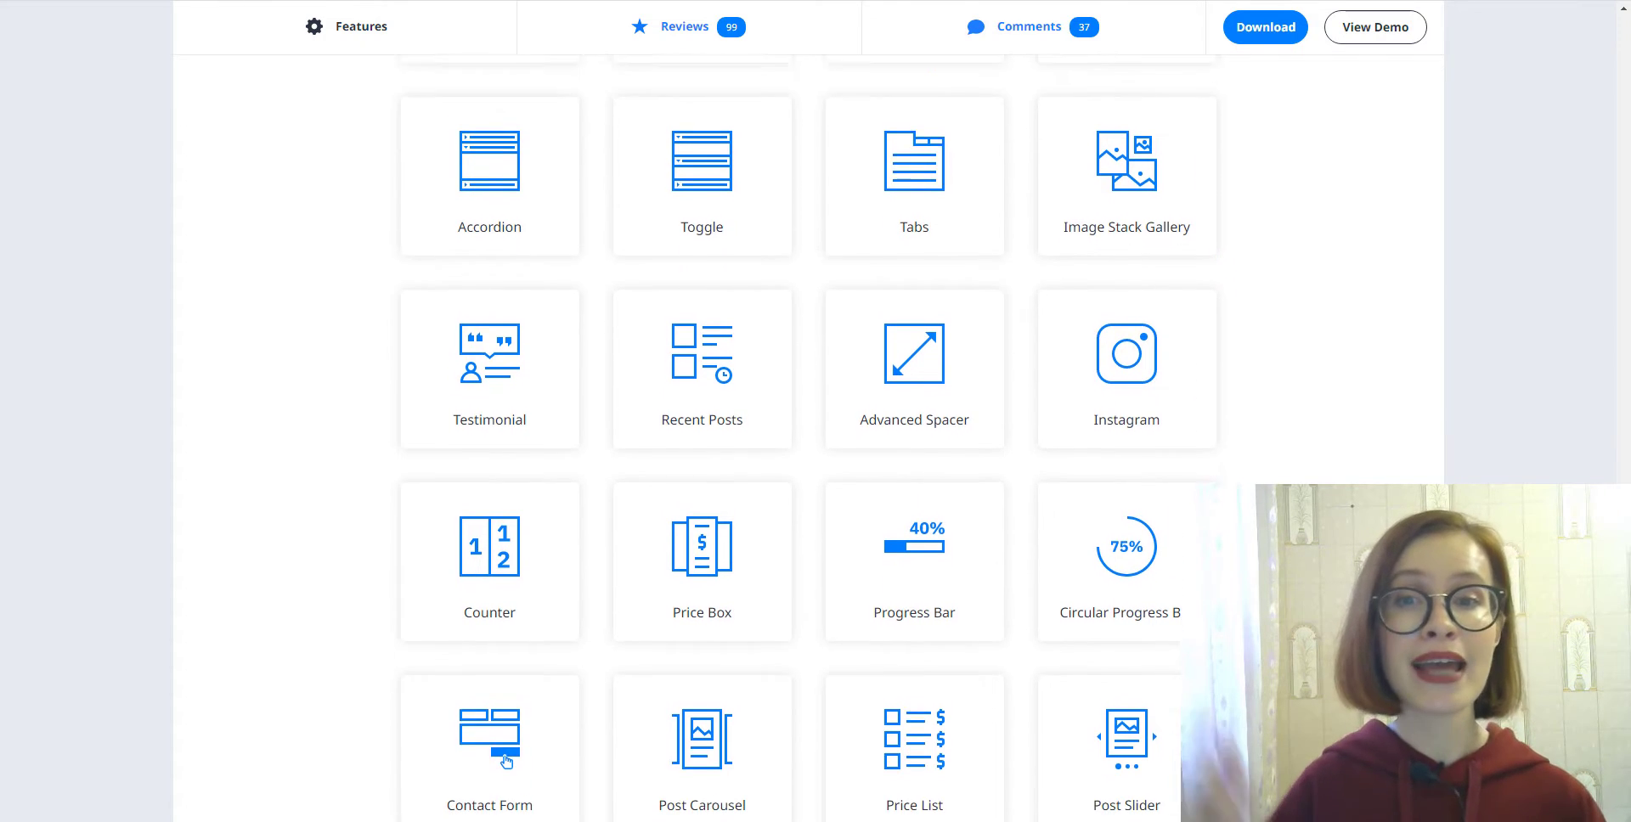
pyautogui.scroll(-4, 791, 446)
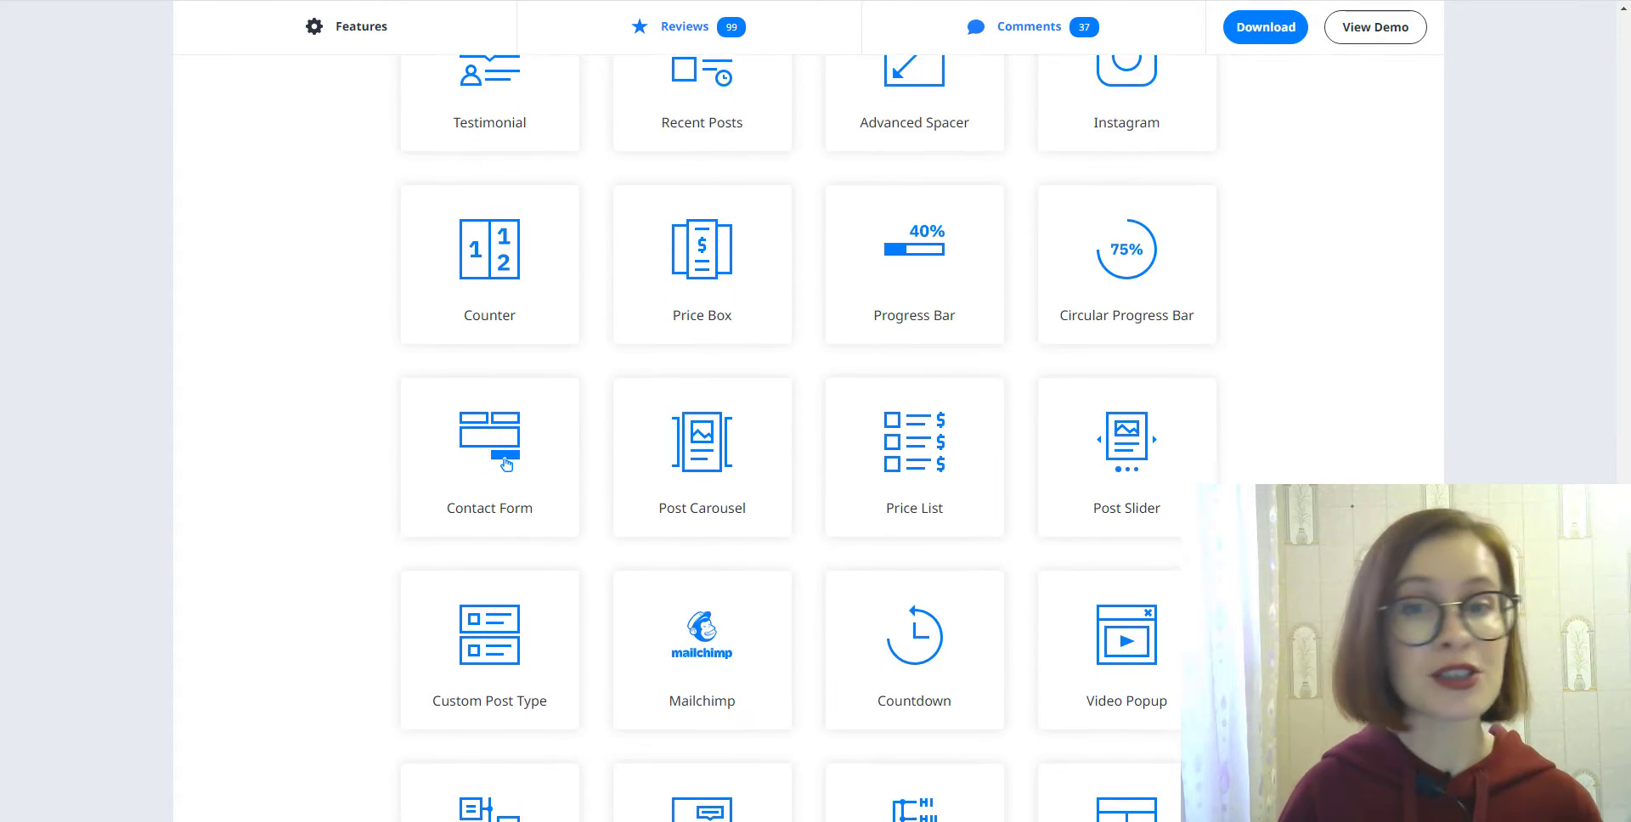
pyautogui.scroll(-1, 791, 447)
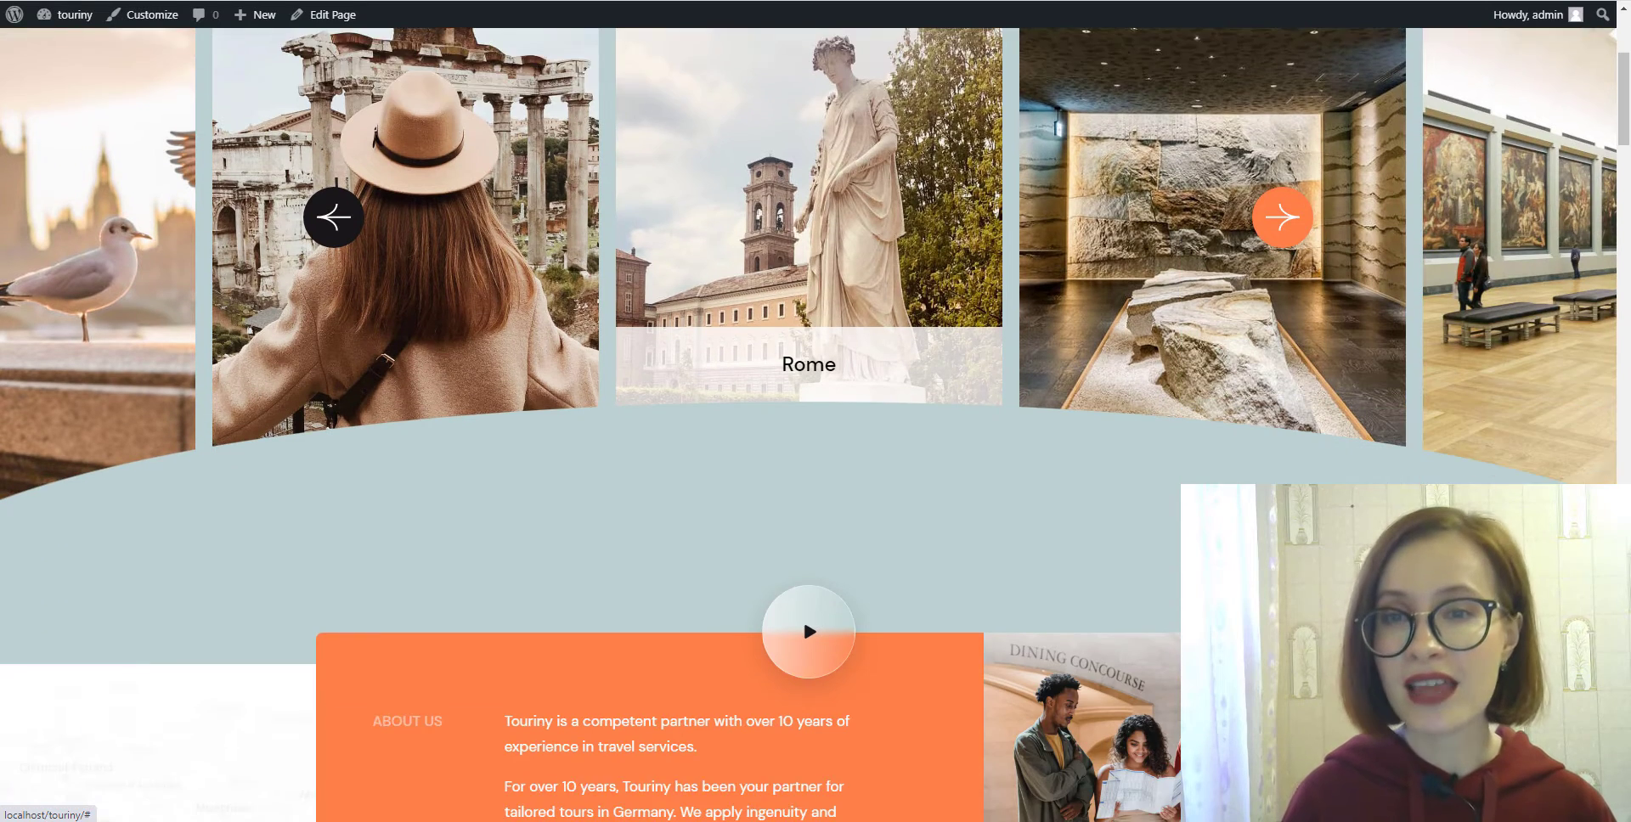
pyautogui.scroll(-6, 791, 446)
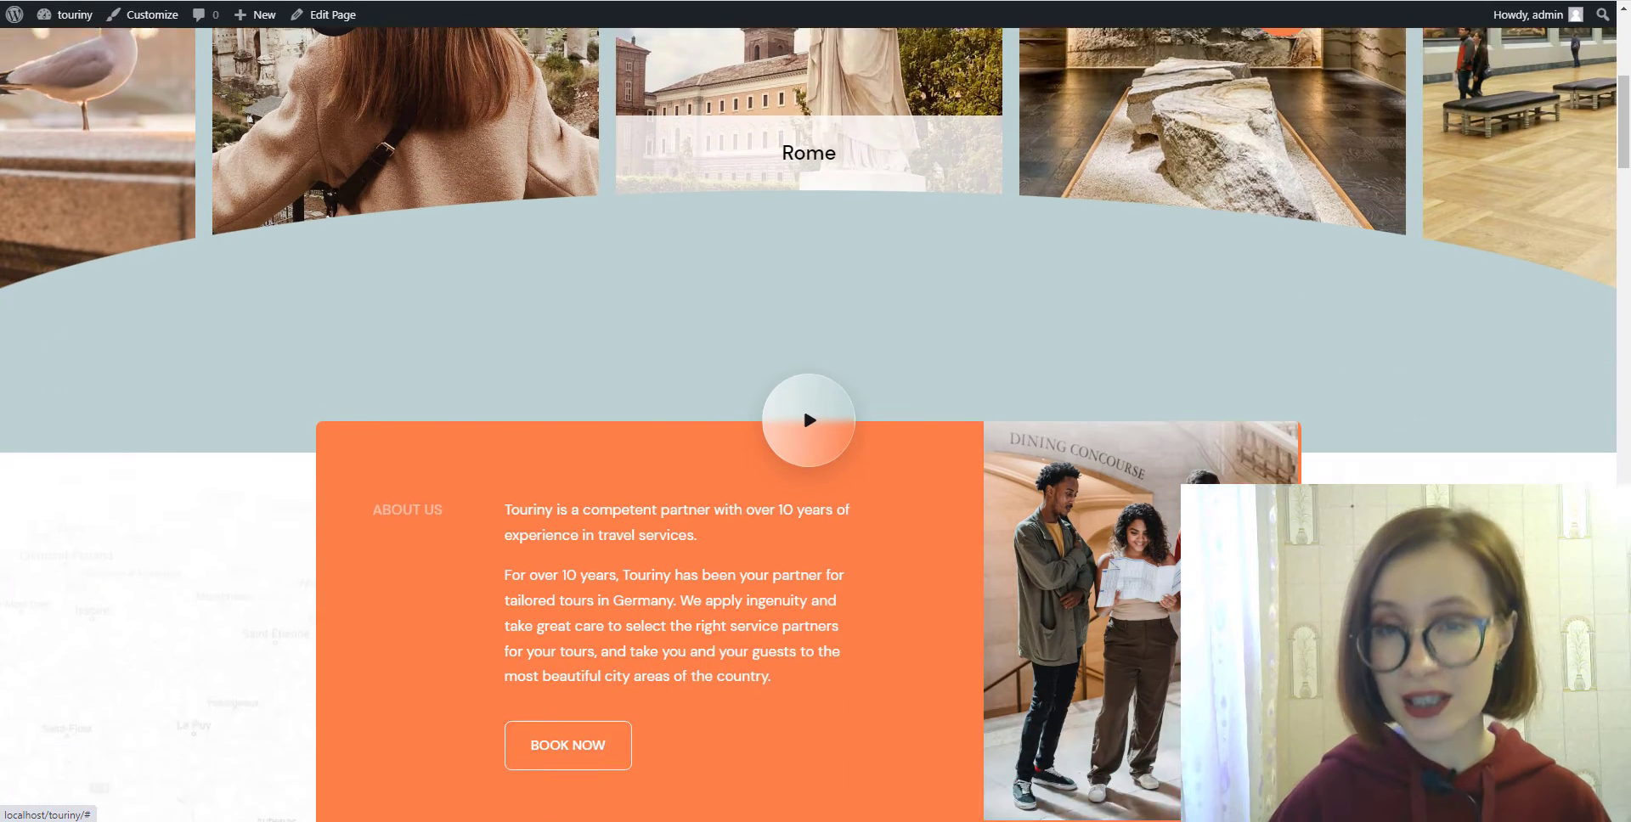
# - Play the About Us section's video, then pause and close it
pyautogui.scroll(1, 791, 446)
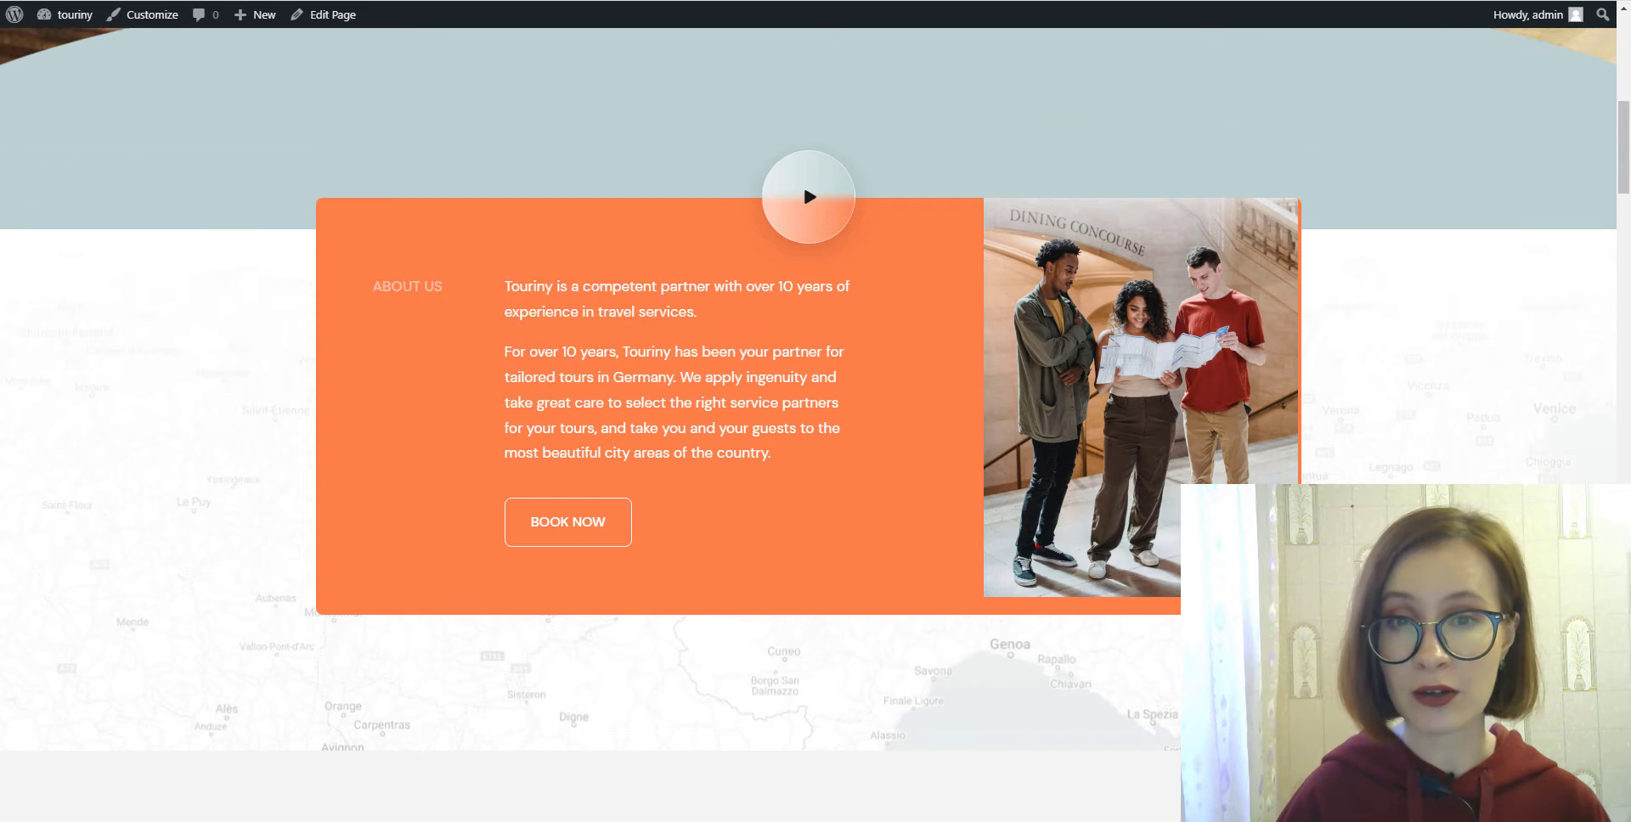
pyautogui.click(818, 225)
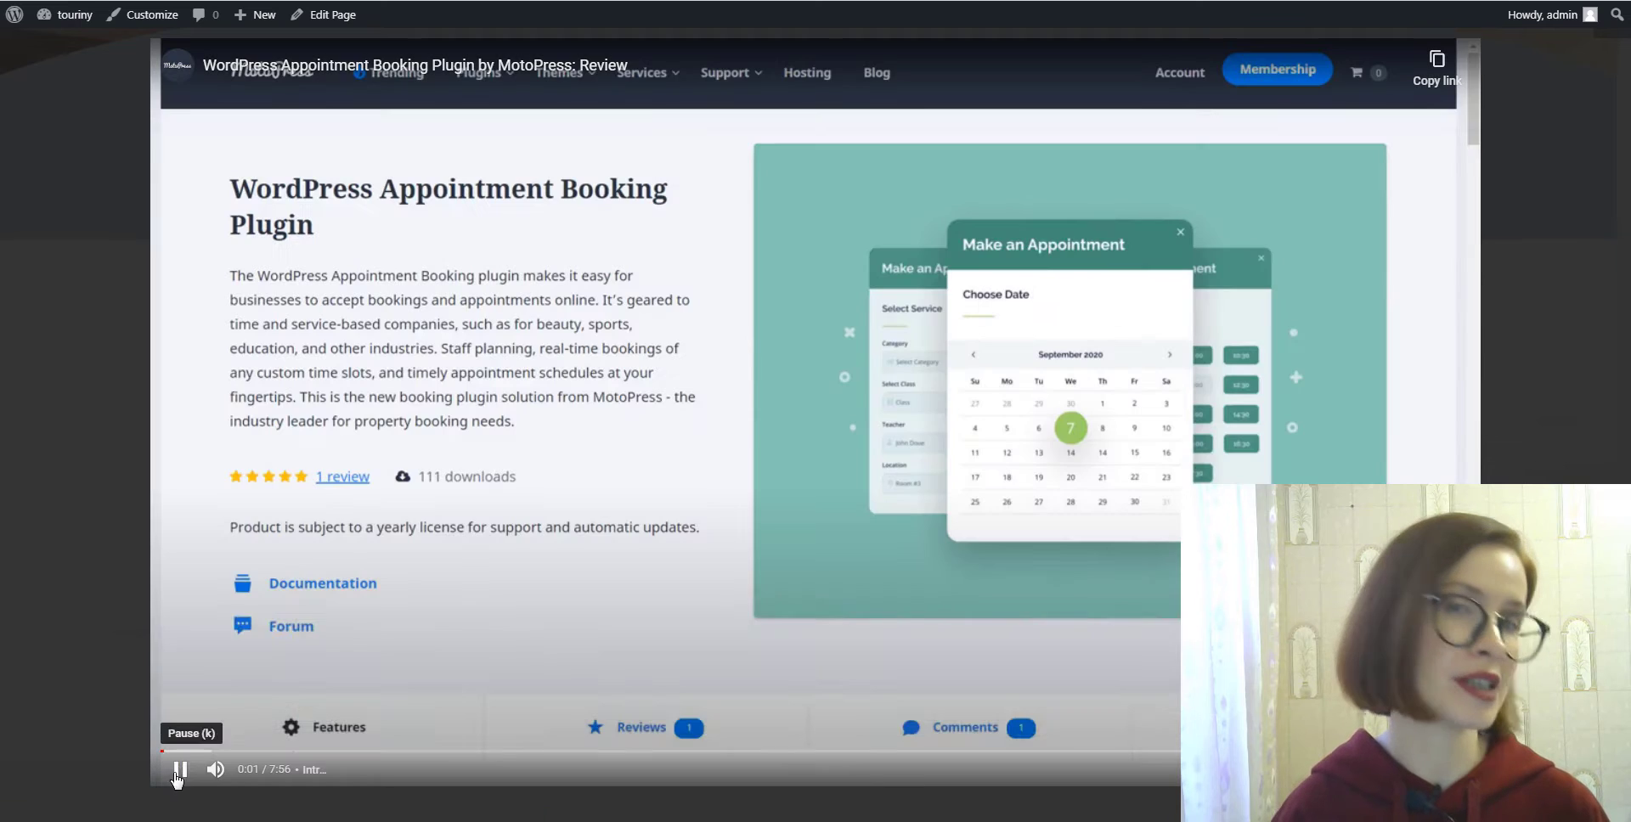
pyautogui.click(180, 769)
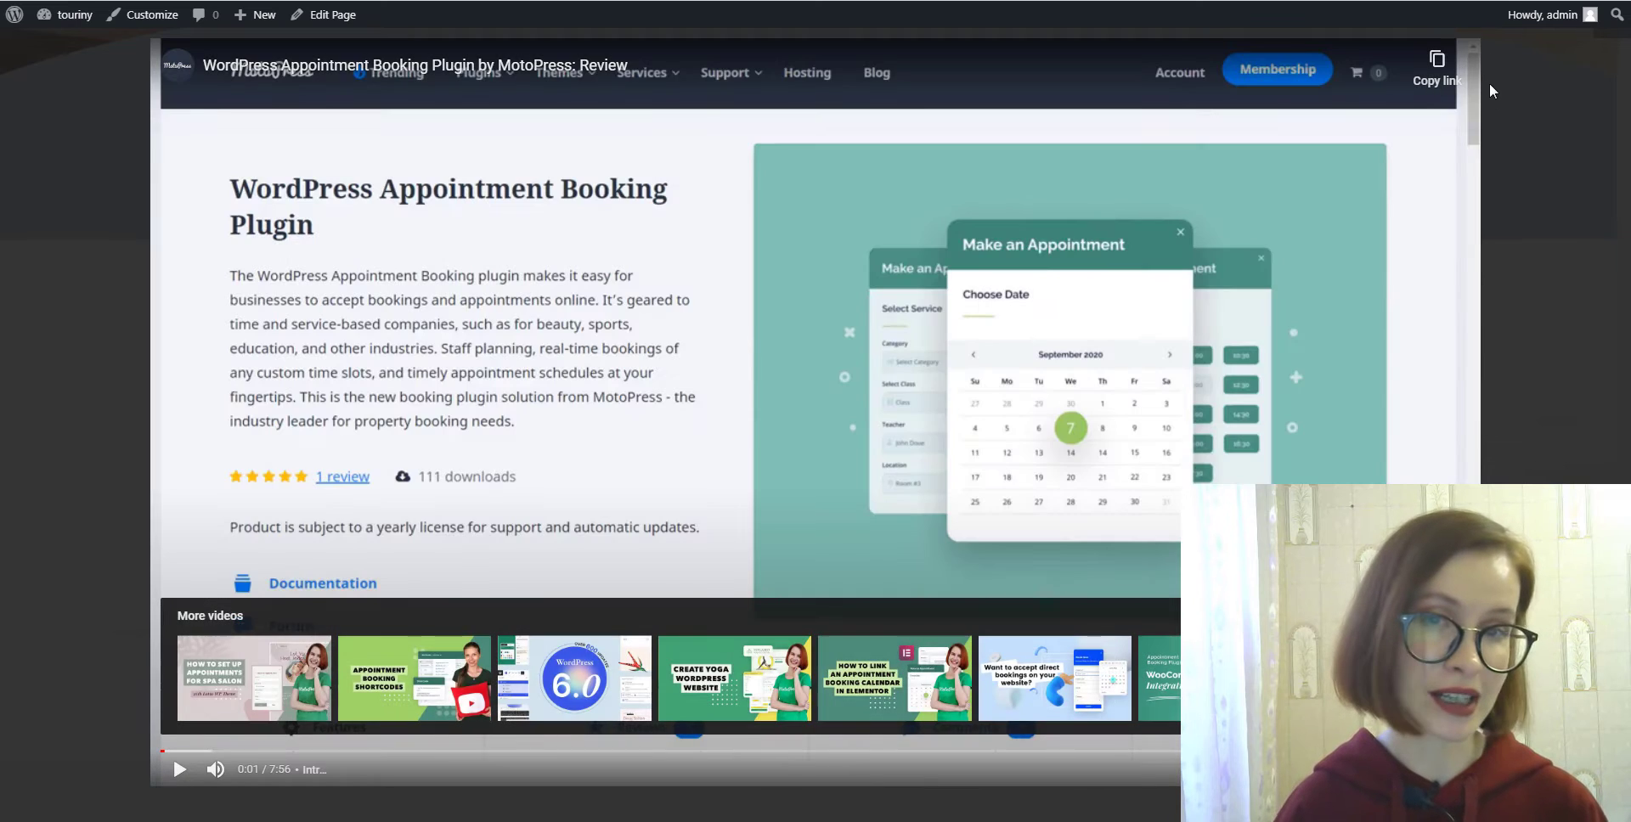
pyautogui.click(1497, 98)
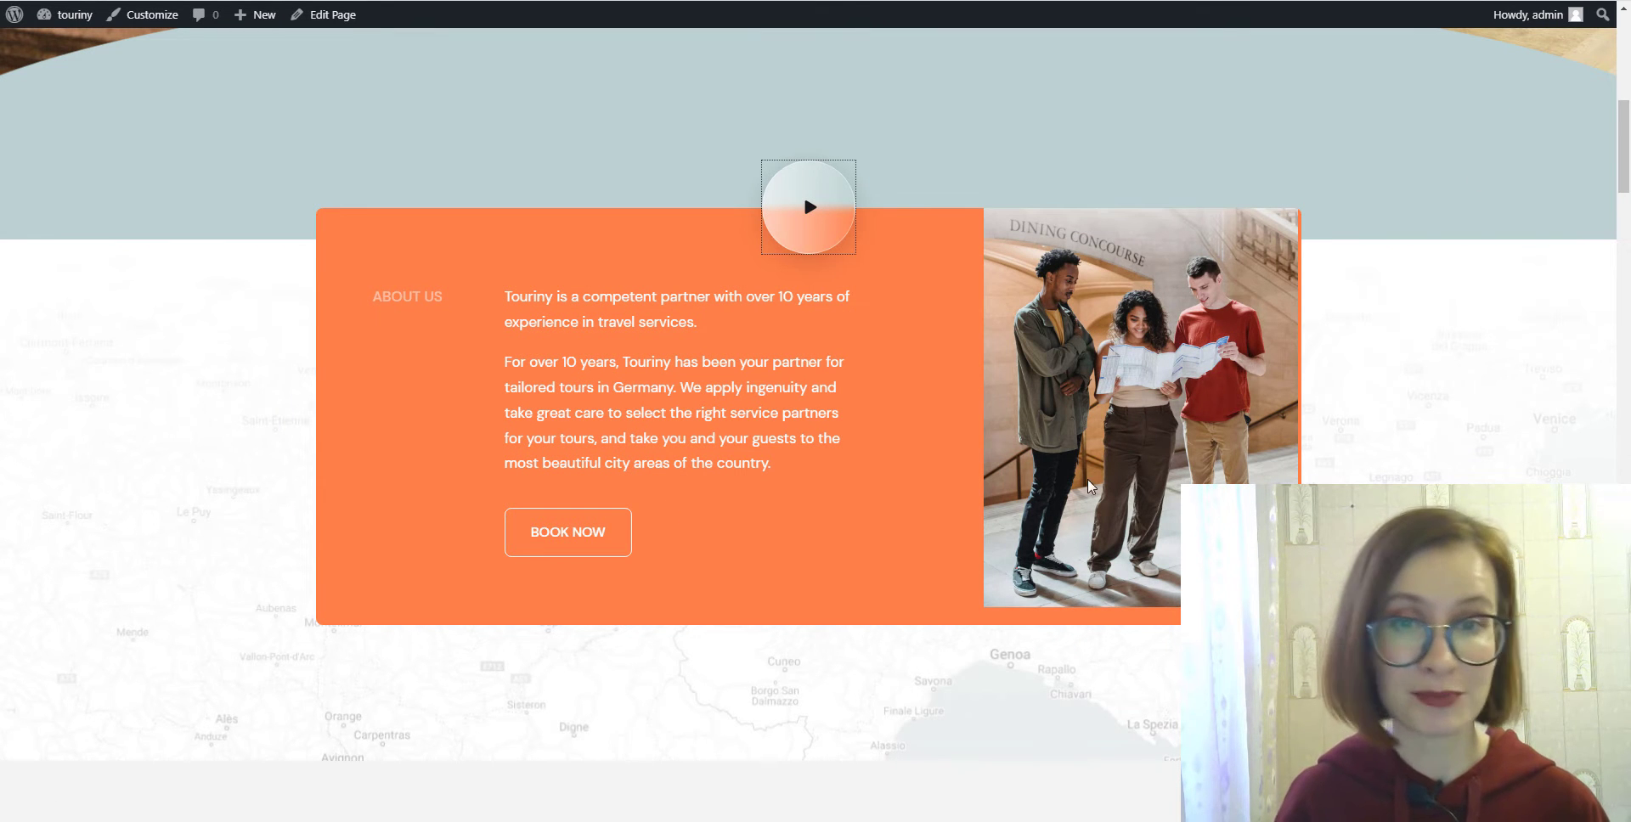
# - Scroll down through the Our Tours cards priced €145, €50 and €40
pyautogui.scroll(-9, 815, 425)
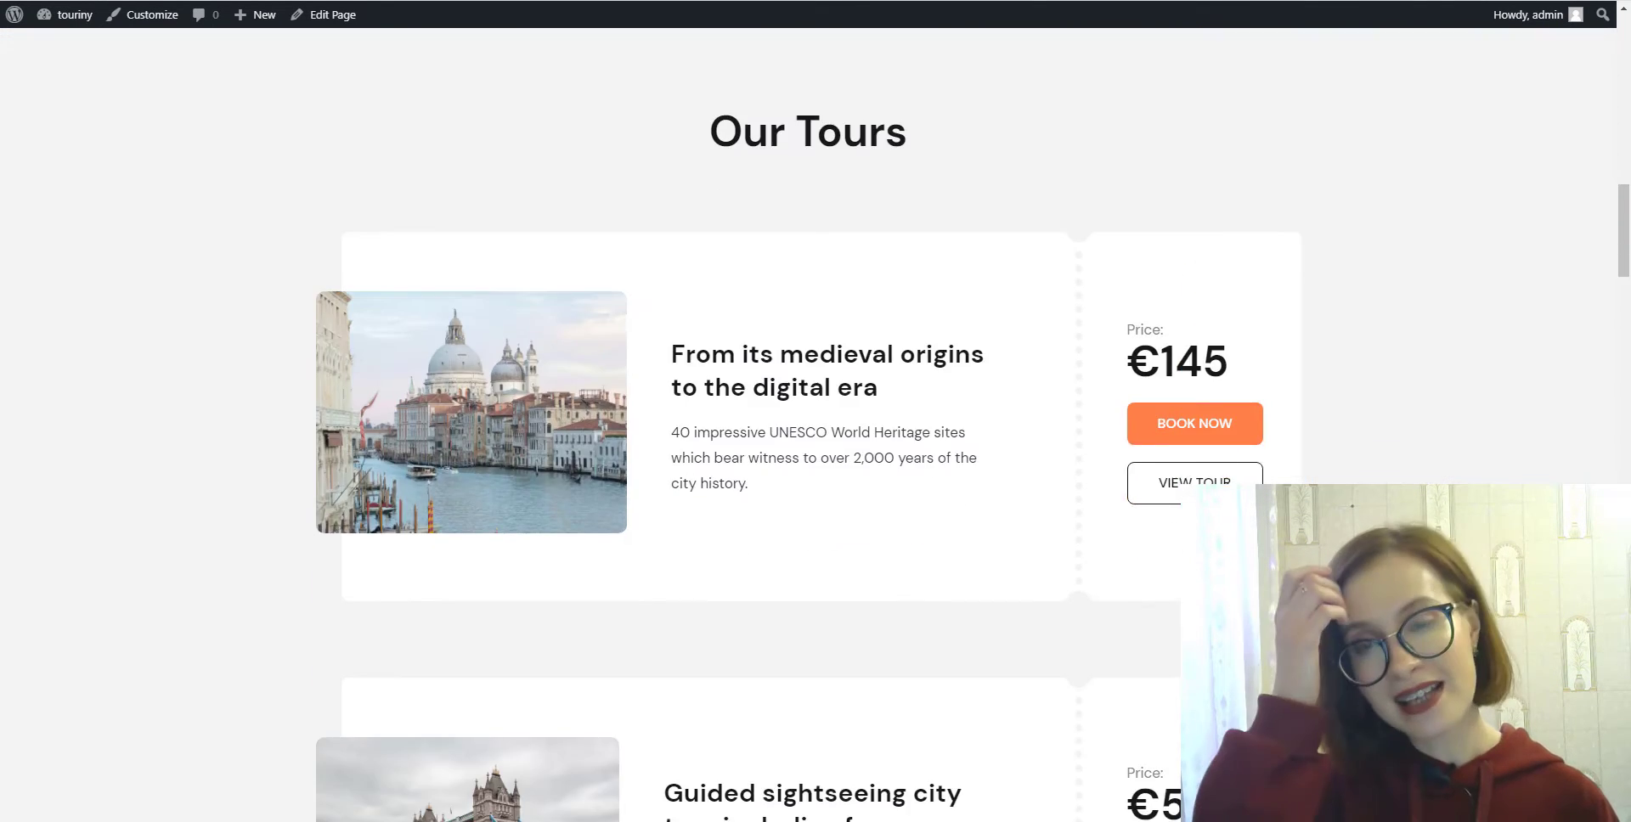
pyautogui.scroll(-2, 816, 425)
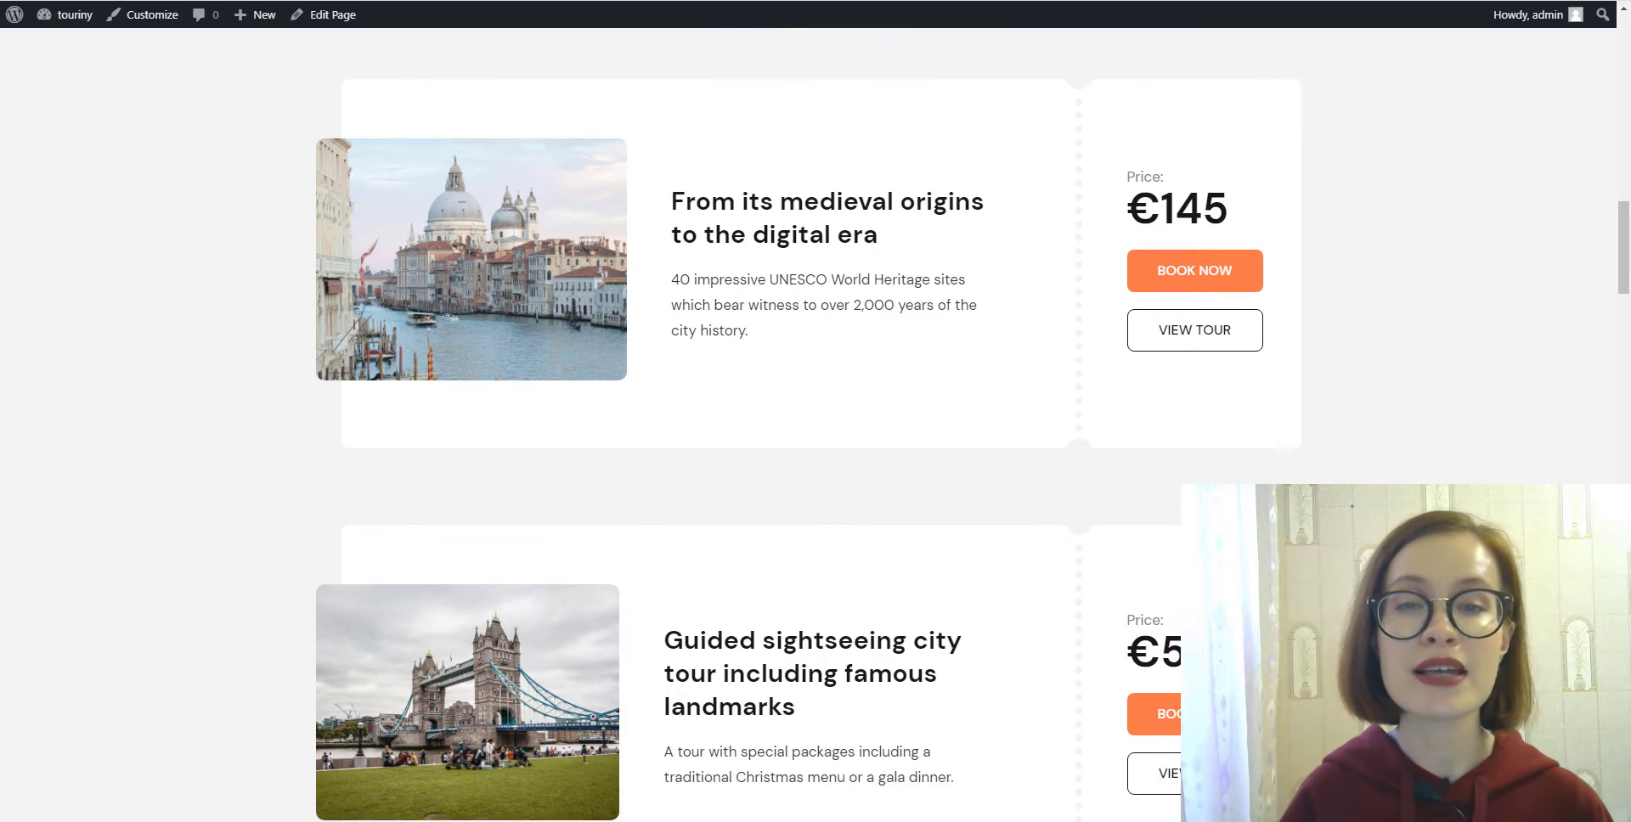
pyautogui.scroll(-1, 816, 425)
pyautogui.scroll(-2, 816, 425)
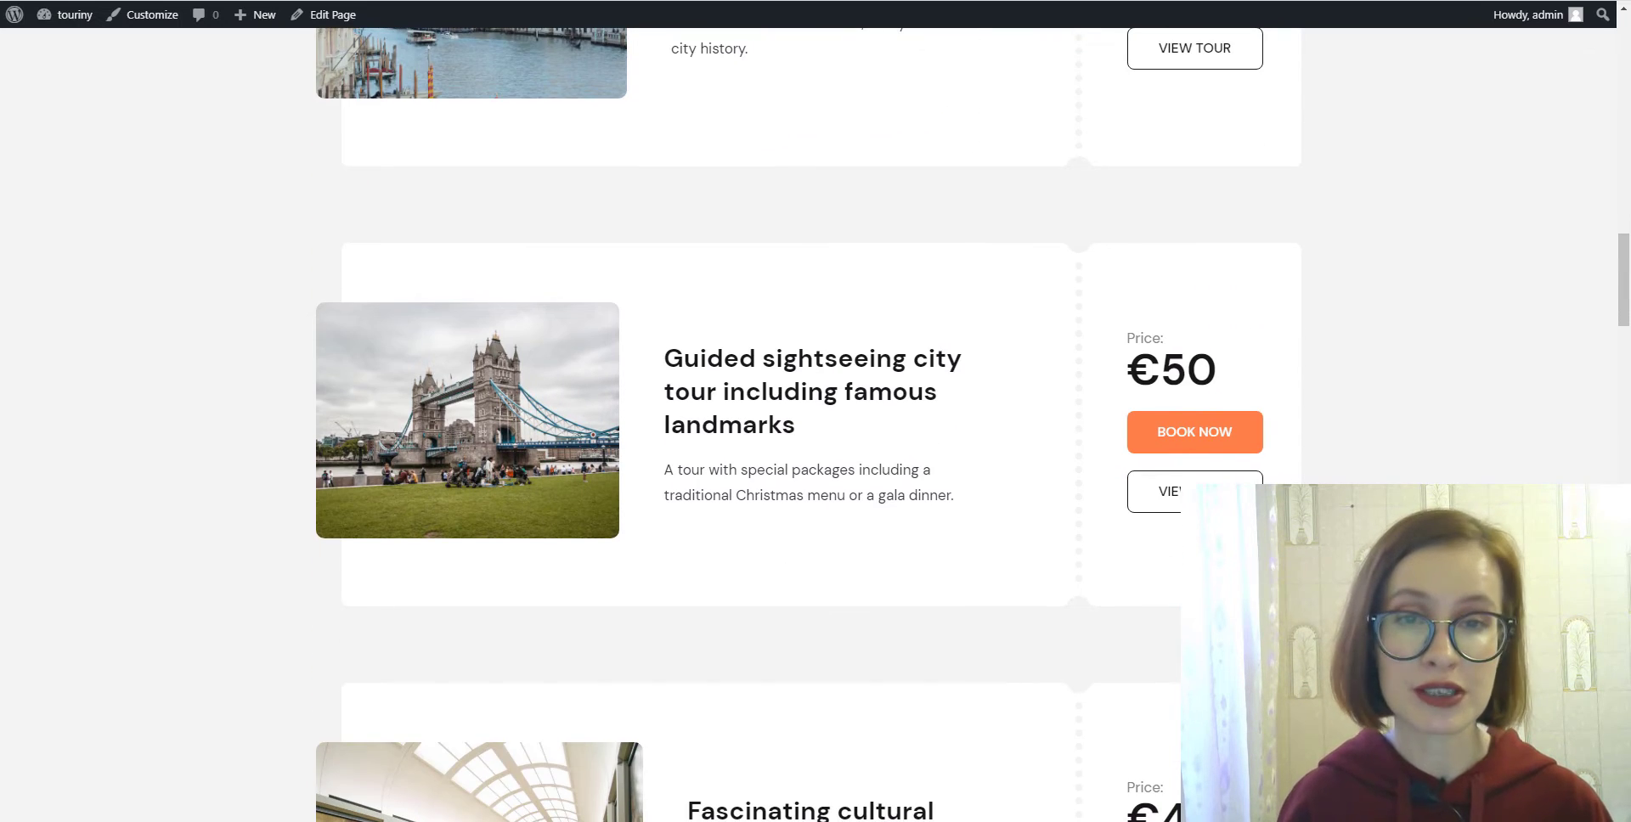
pyautogui.scroll(-2, 816, 425)
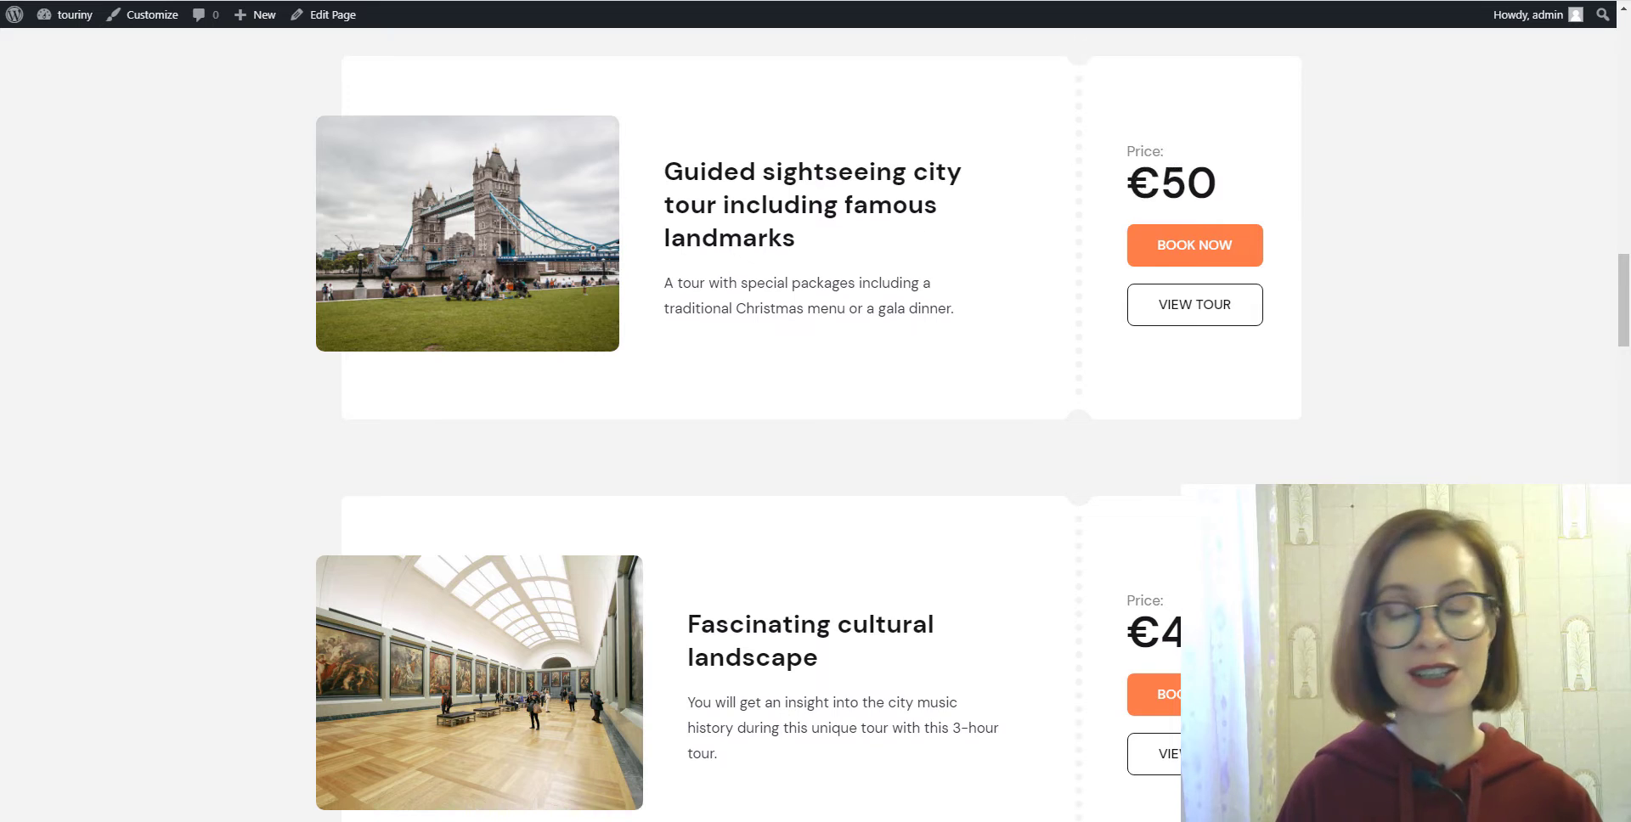
pyautogui.scroll(-4, 815, 425)
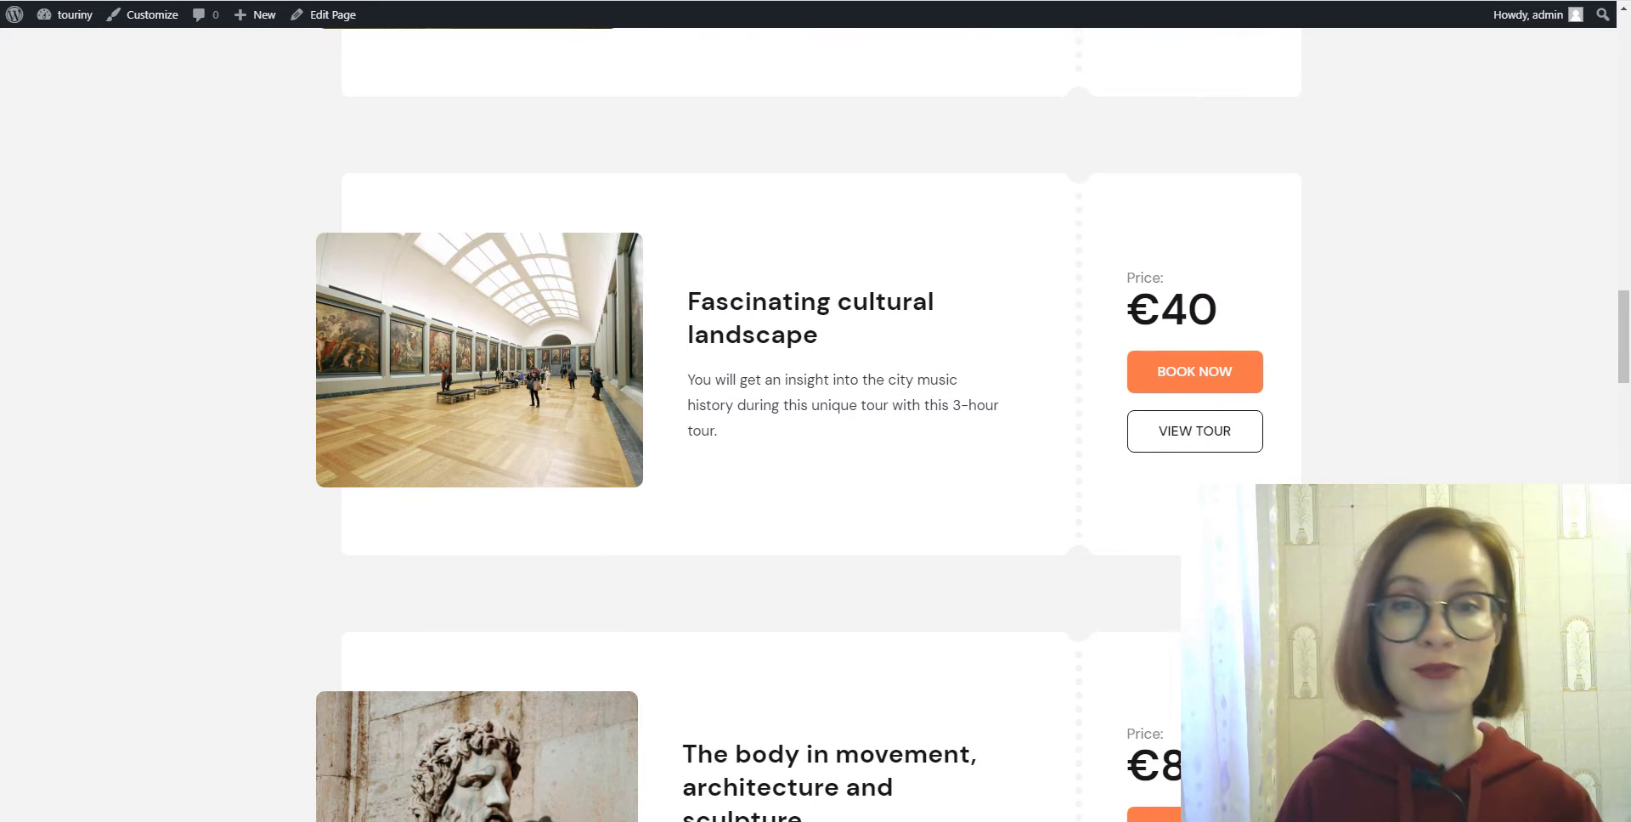
pyautogui.scroll(-3, 816, 425)
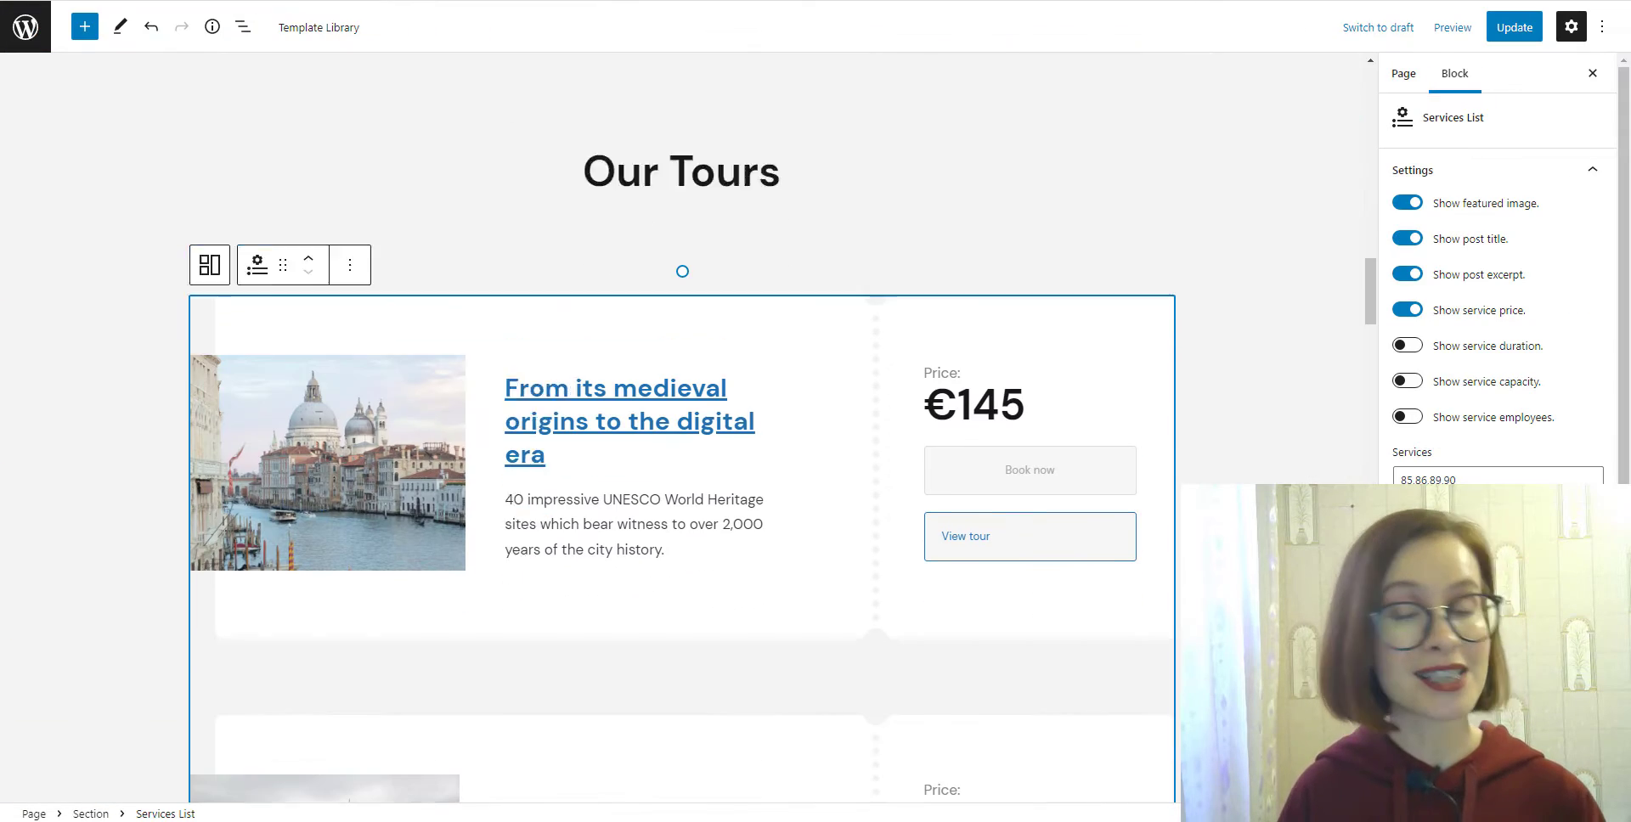
# - Scroll up and down the live Touriny homepage to review its sections
pyautogui.scroll(-4, 681, 223)
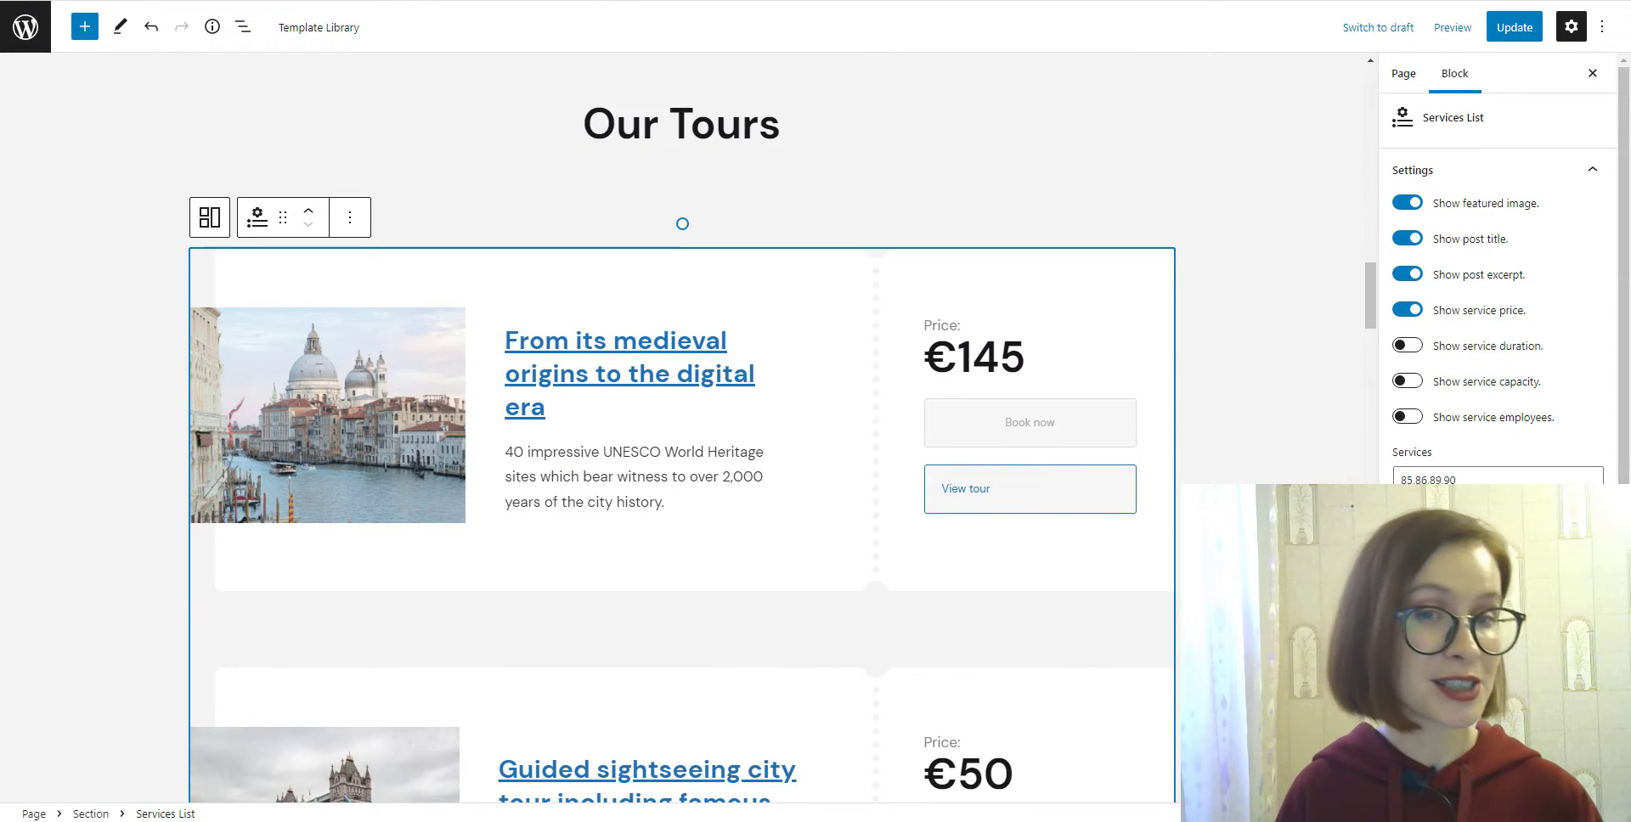
pyautogui.scroll(-1, 681, 425)
pyautogui.scroll(-4, 1499, 280)
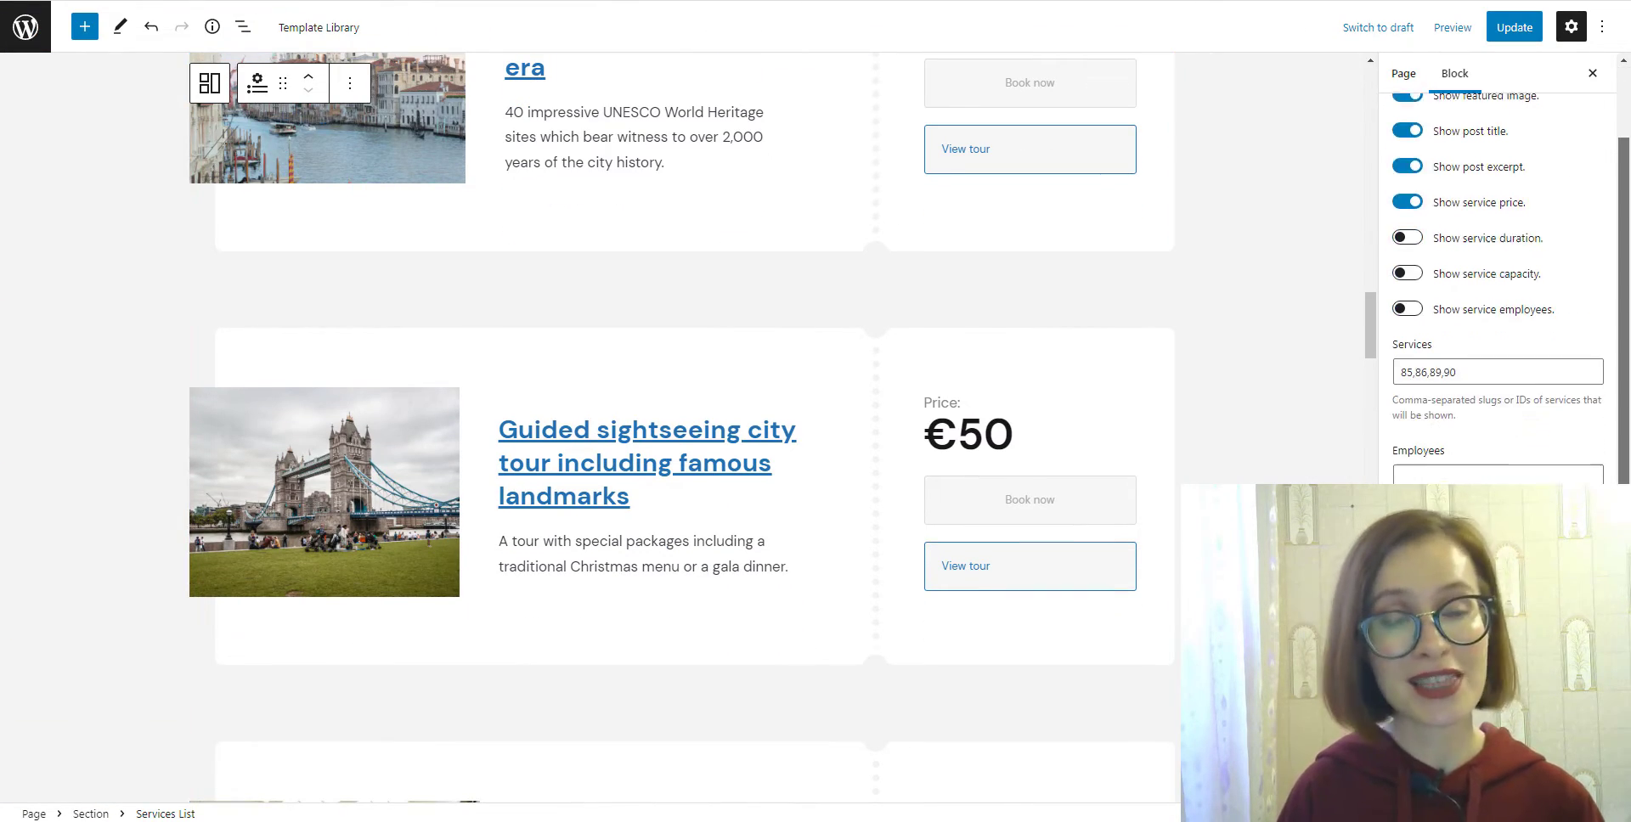
pyautogui.scroll(4, 1500, 280)
pyautogui.scroll(-3, 680, 425)
pyautogui.scroll(-4, 1578, 295)
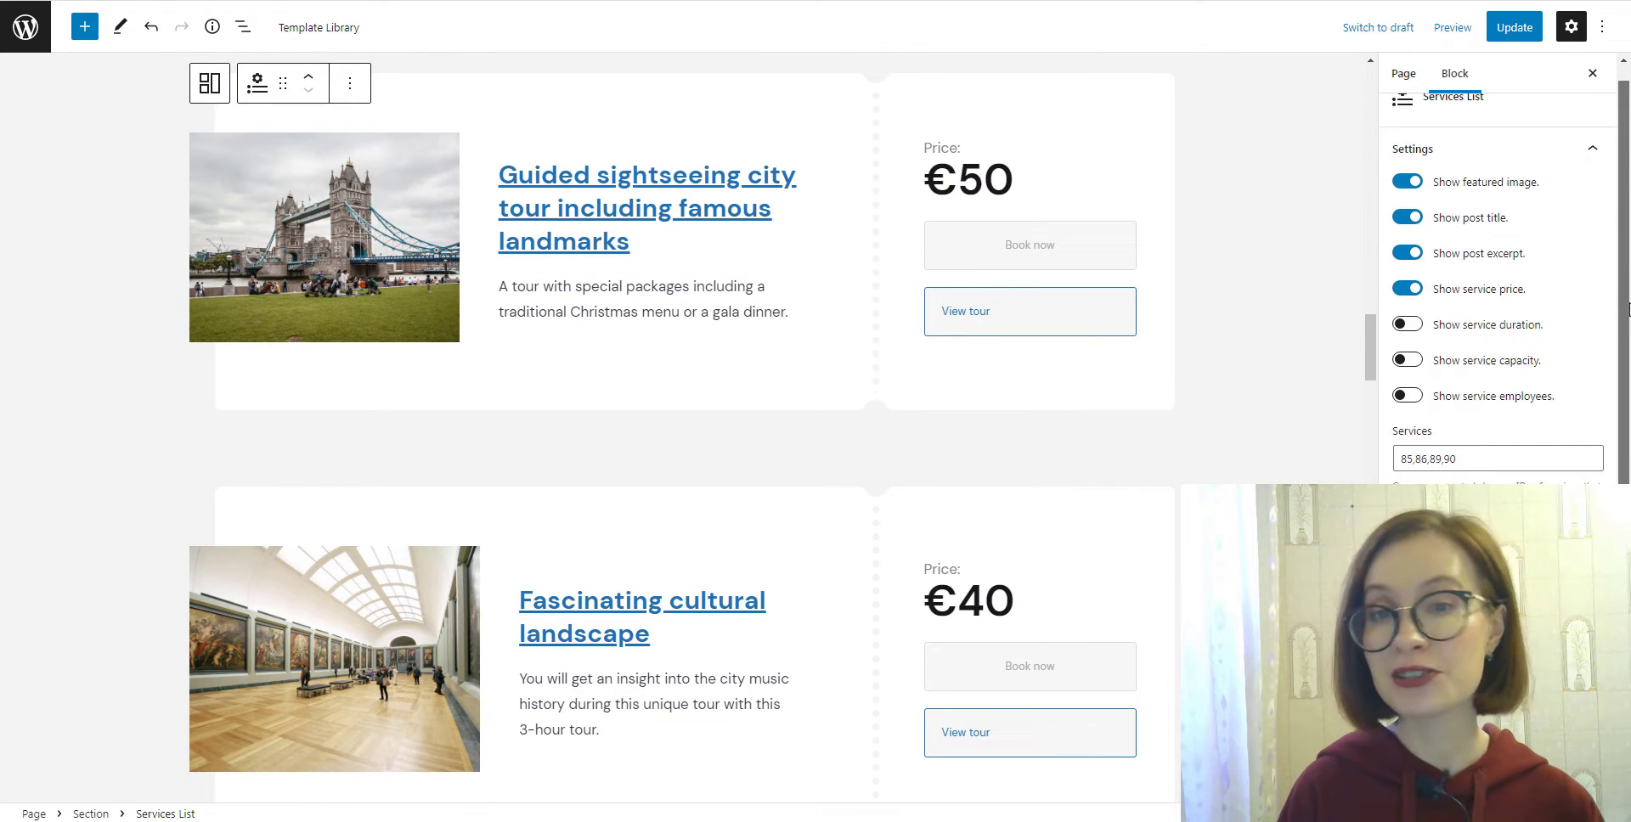
pyautogui.scroll(4, 1578, 295)
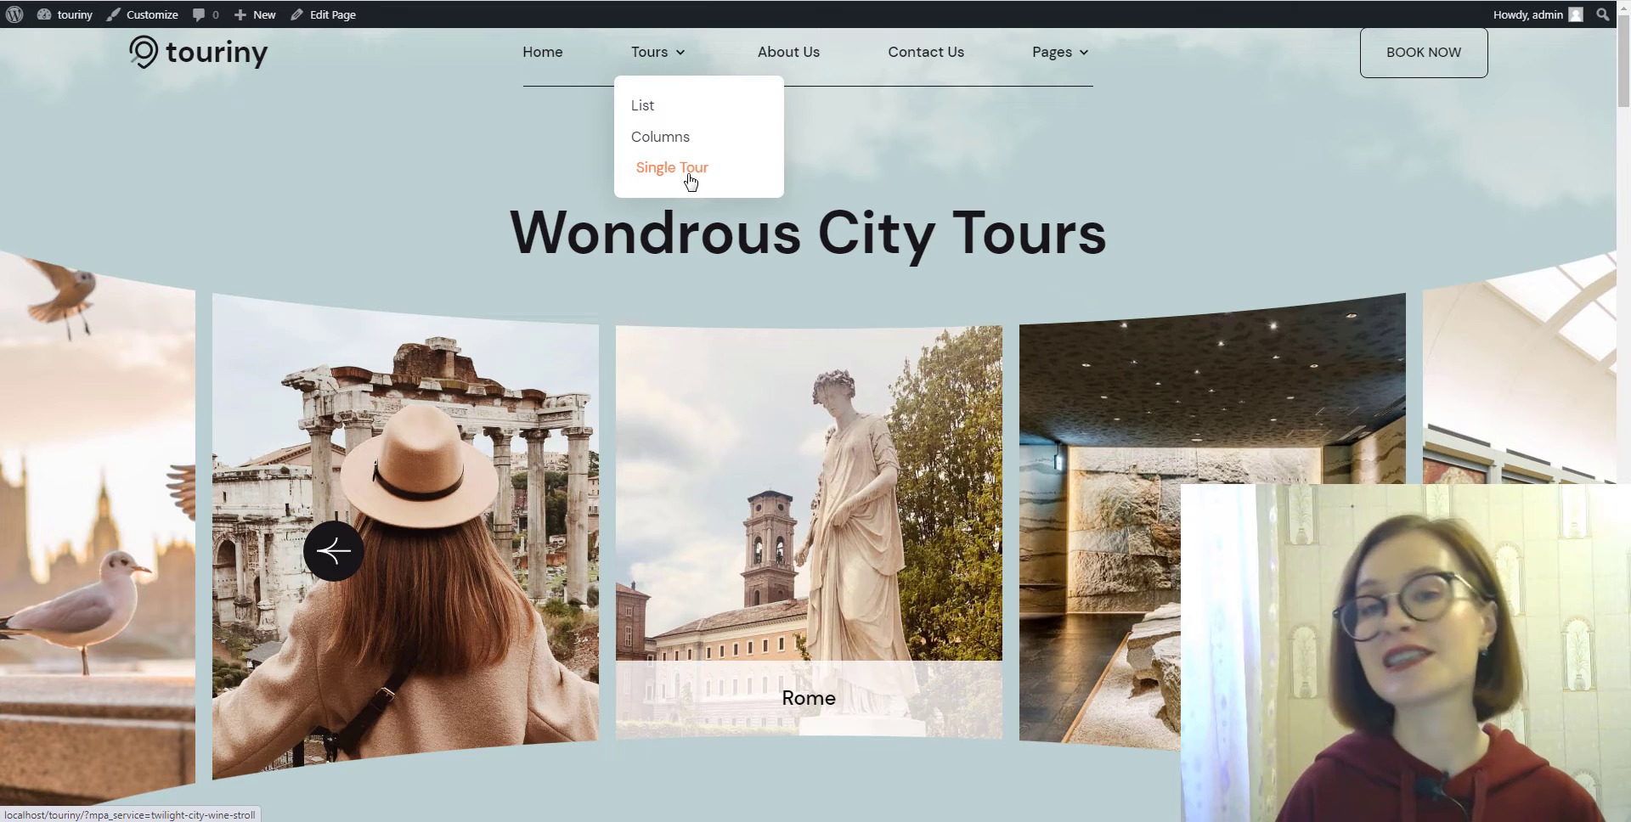
# - Open the Single Tour page and expand its Itinerary and FAQ sections
pyautogui.click(685, 168)
pyautogui.scroll(-7, 816, 425)
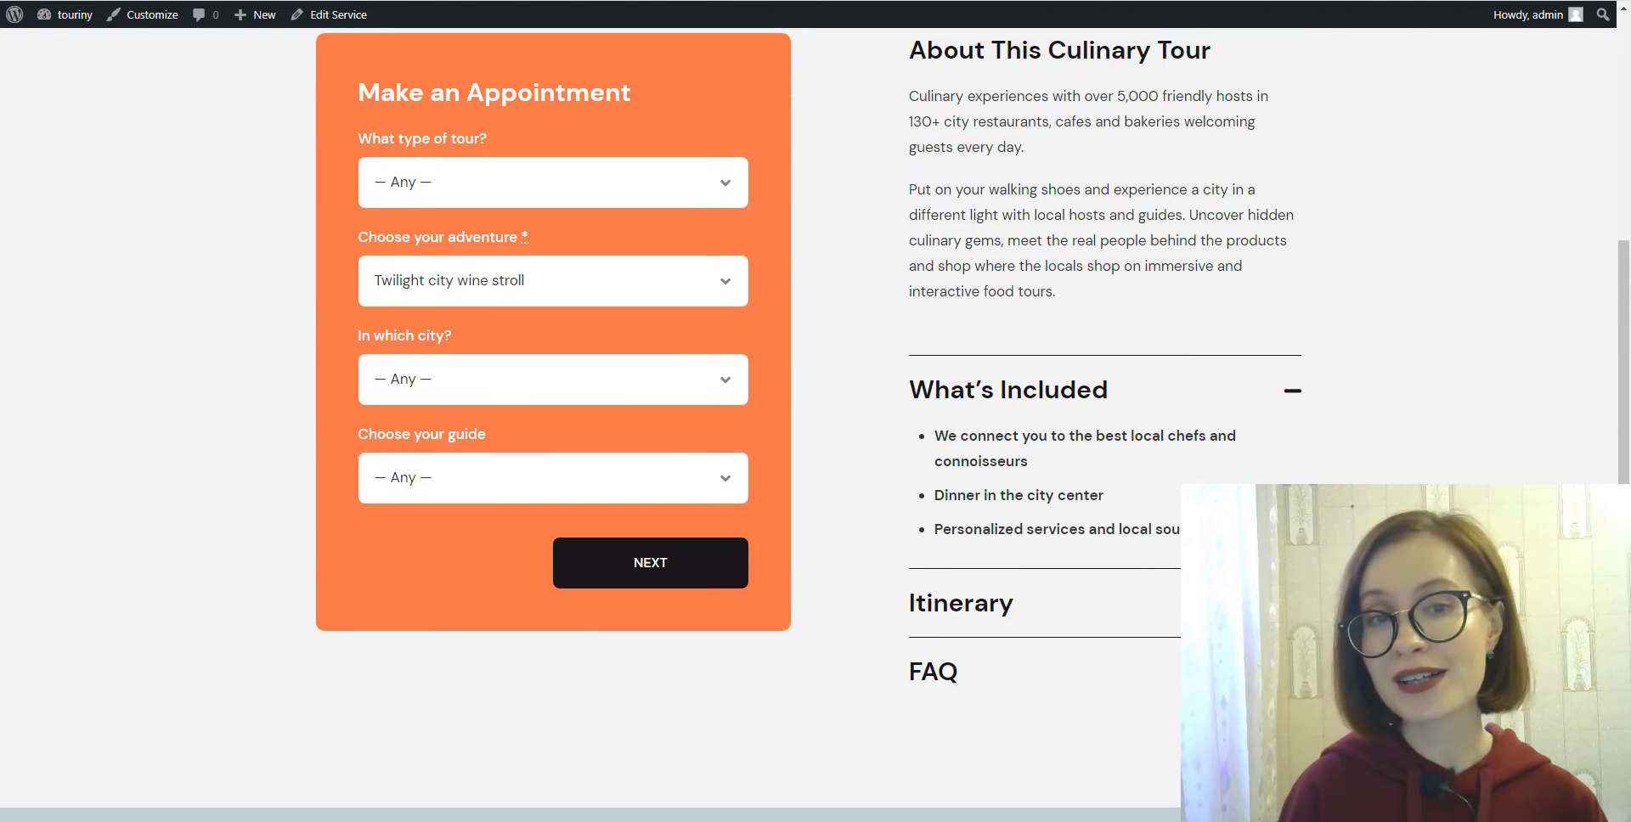
pyautogui.click(961, 603)
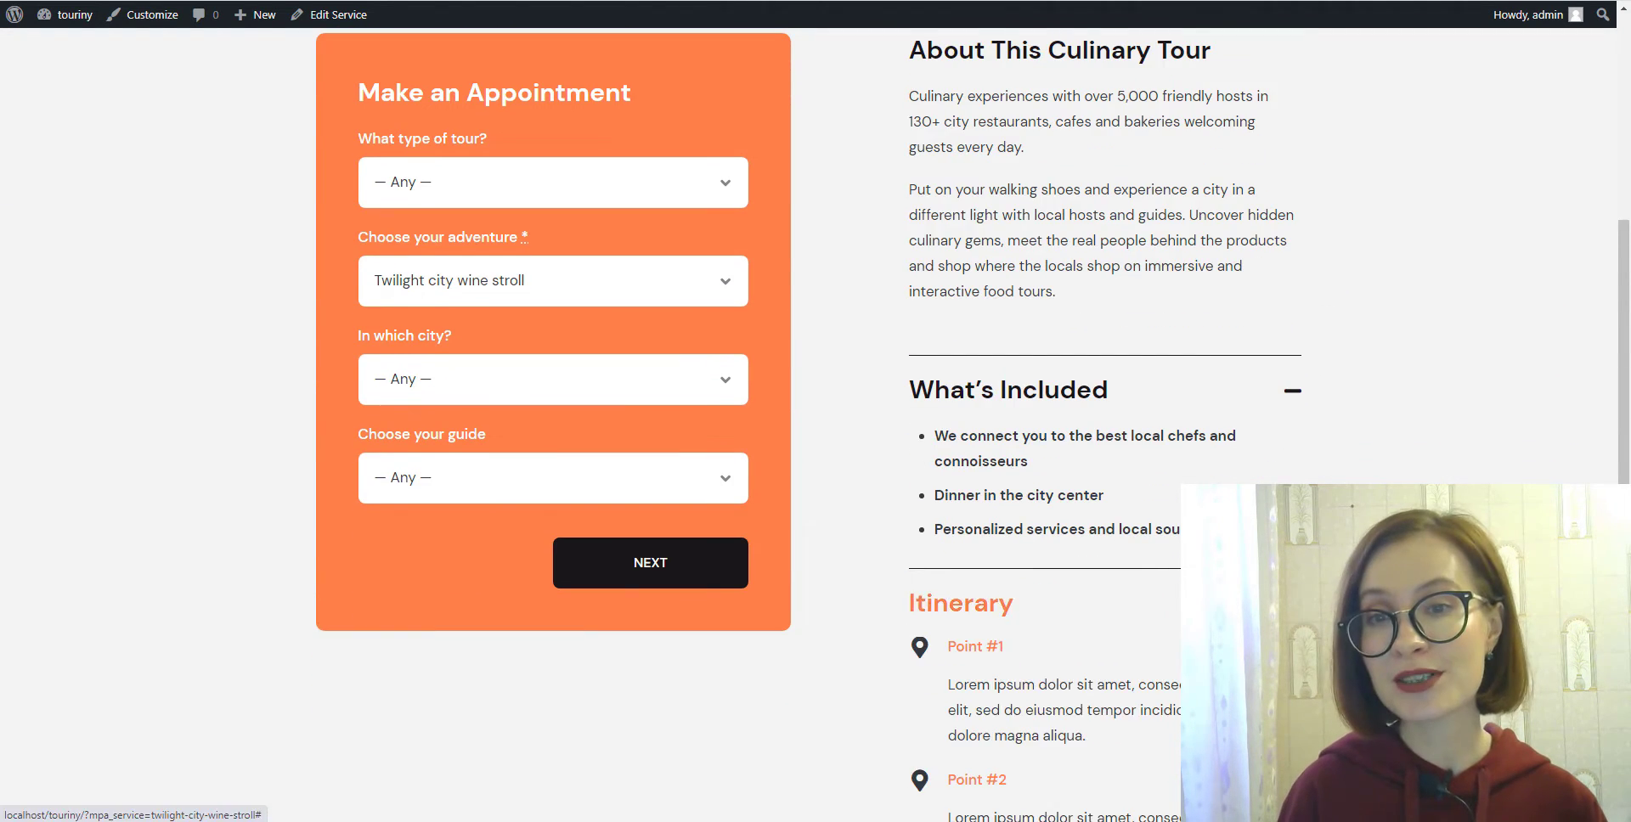
pyautogui.scroll(-6, 935, 578)
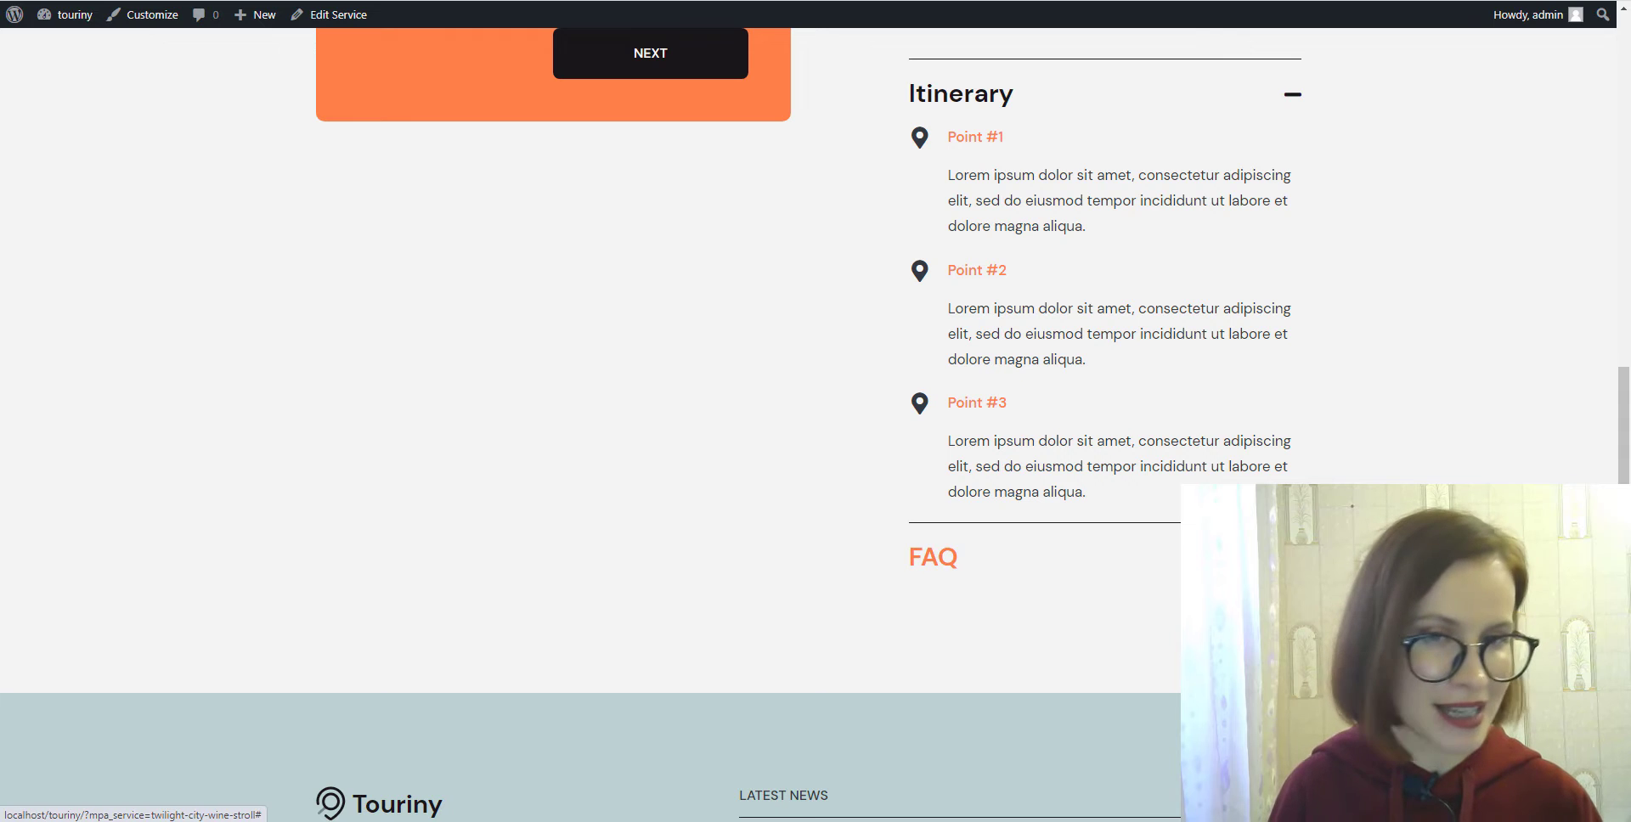
pyautogui.click(933, 557)
pyautogui.scroll(-3, 933, 557)
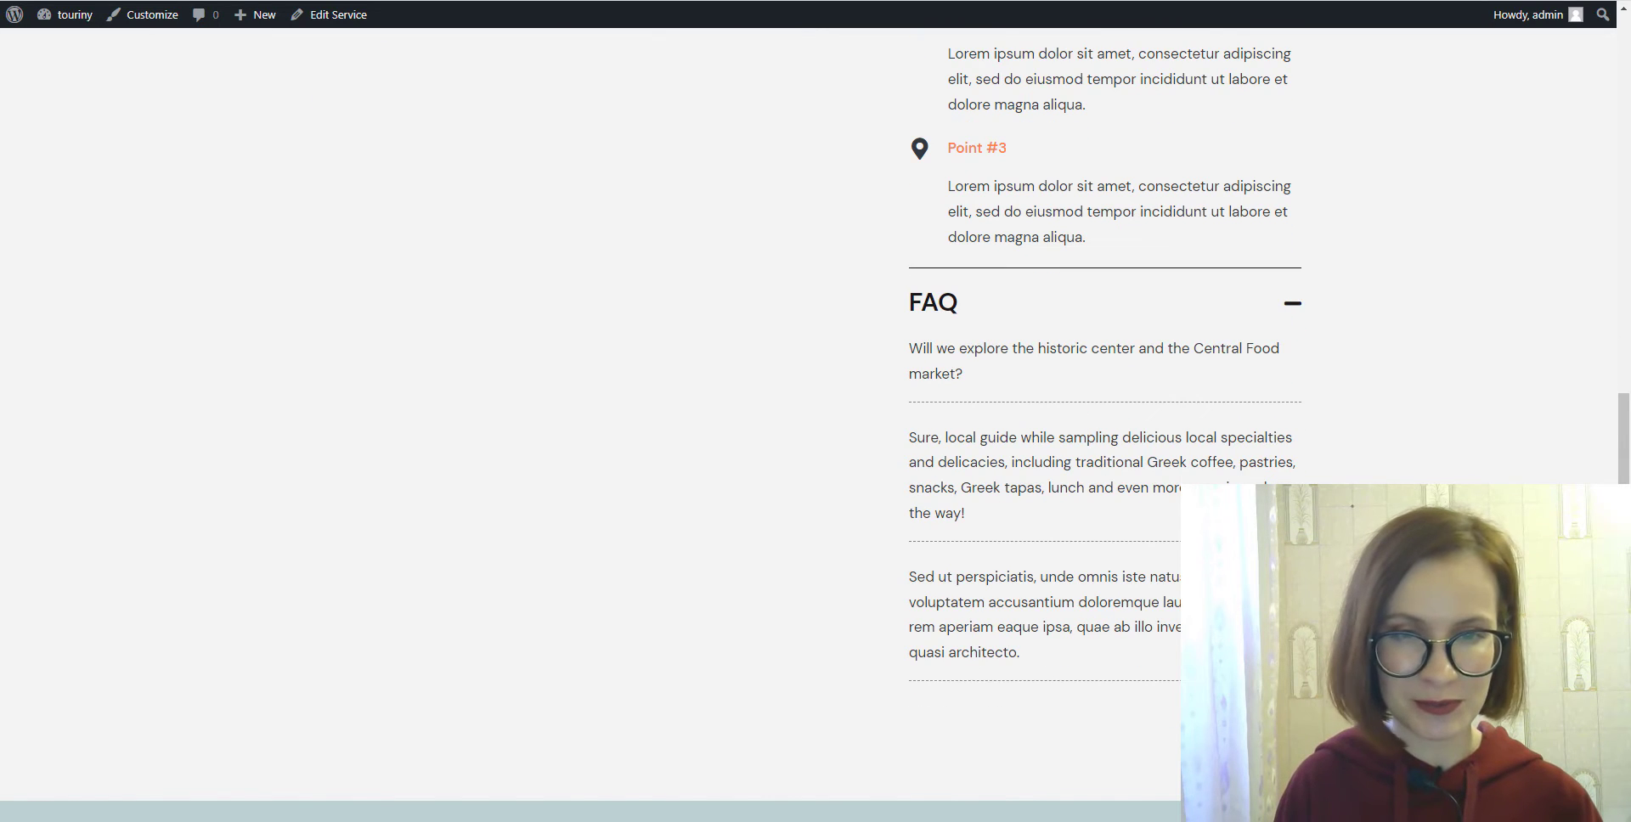
pyautogui.scroll(15, 815, 424)
# - On the Tours Columns page, advance the booking form to date selection and select the Appointment Form block
pyautogui.moveTo(677, 80)
pyautogui.click(690, 166)
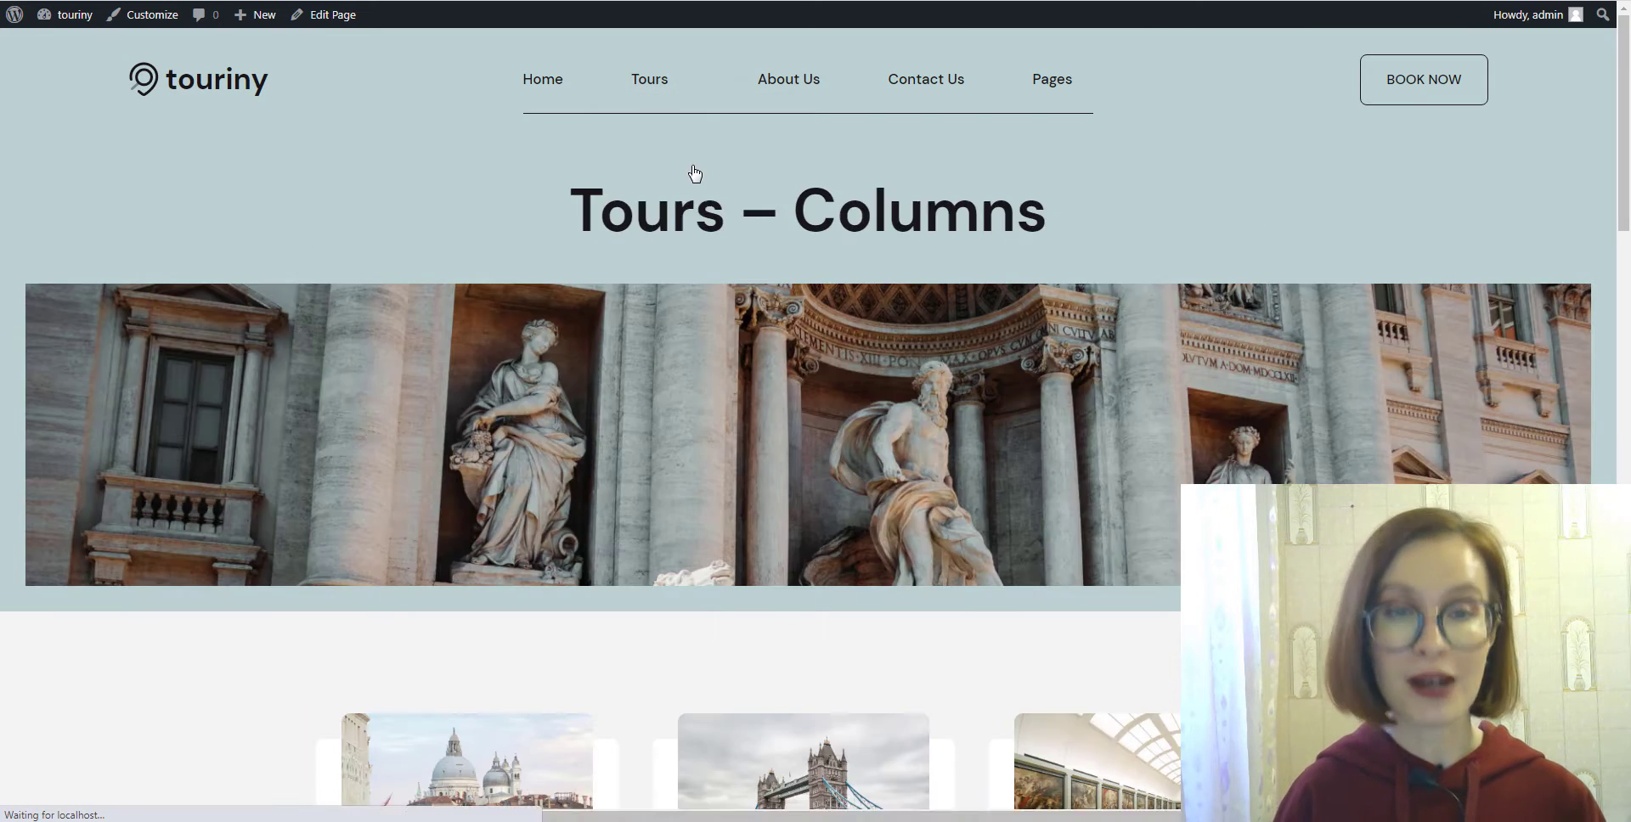
pyautogui.scroll(-6, 694, 173)
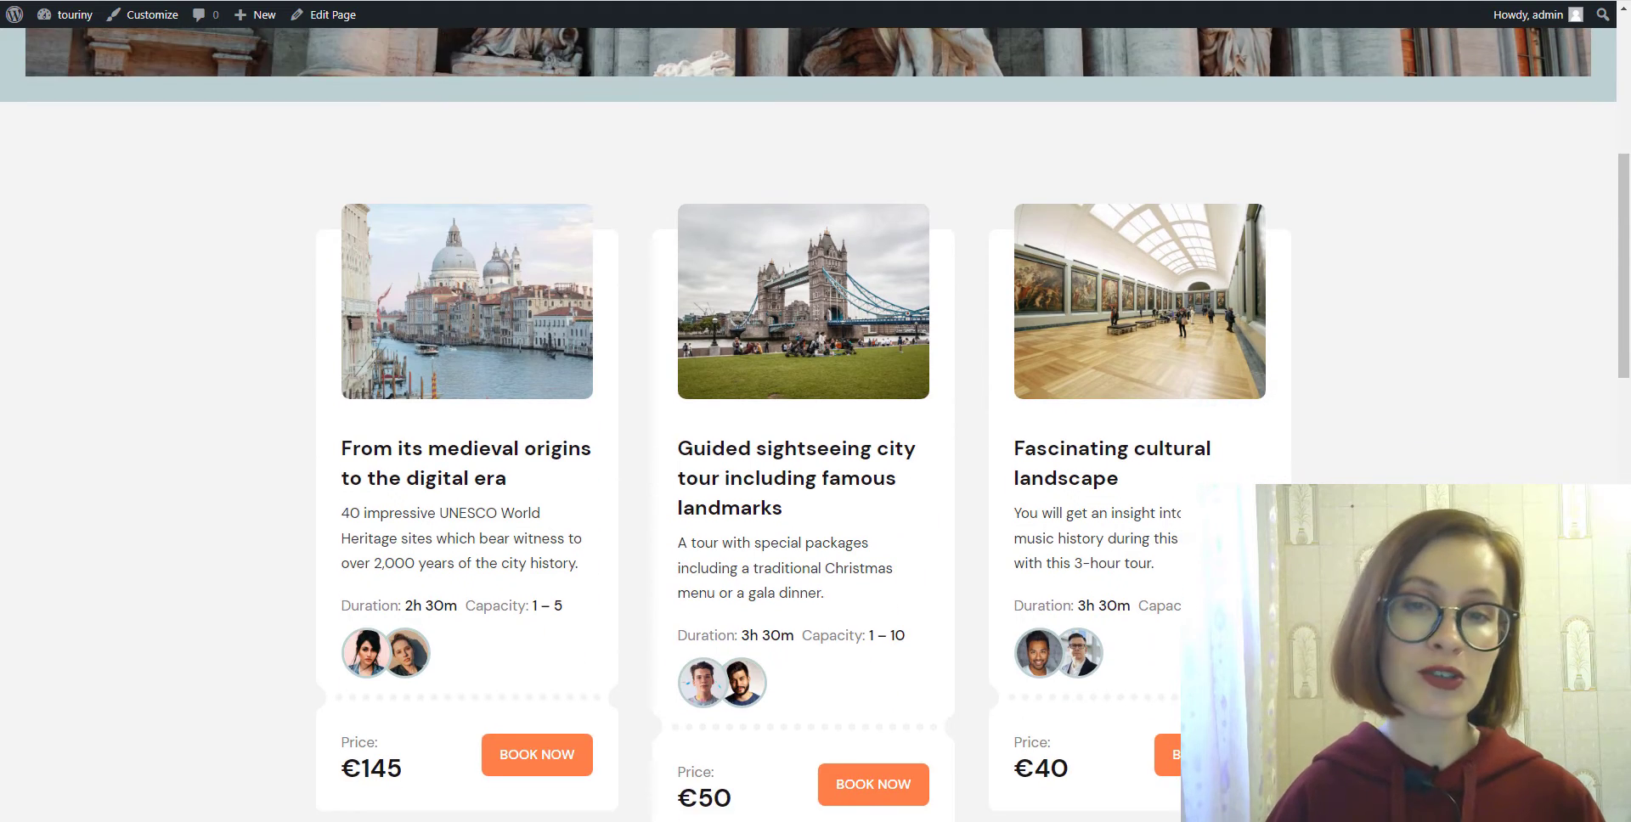
pyautogui.scroll(-8, 816, 425)
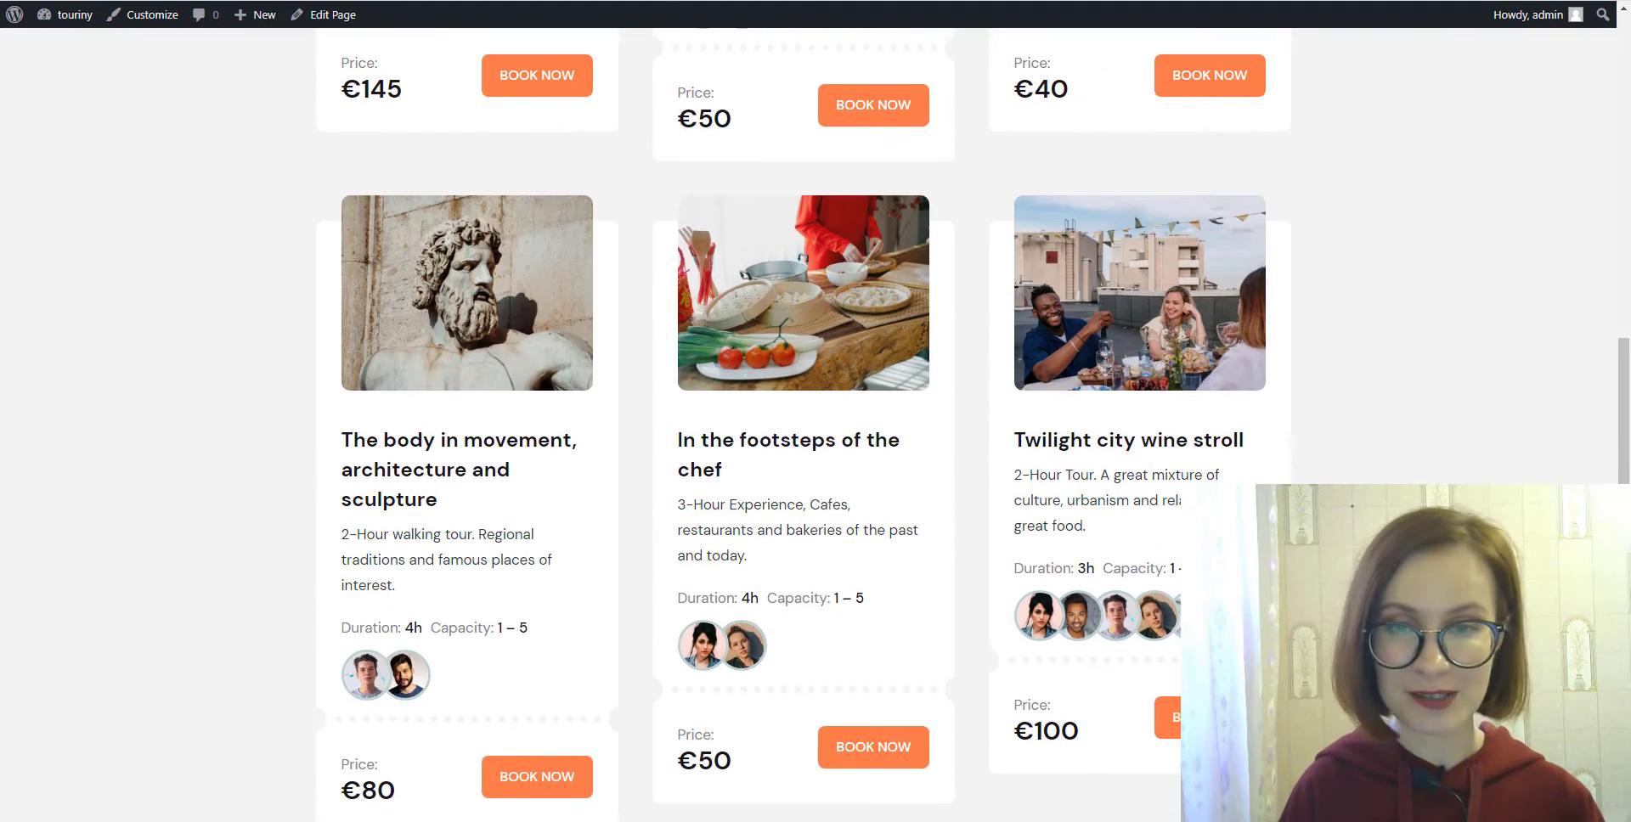
pyautogui.scroll(-10, 815, 425)
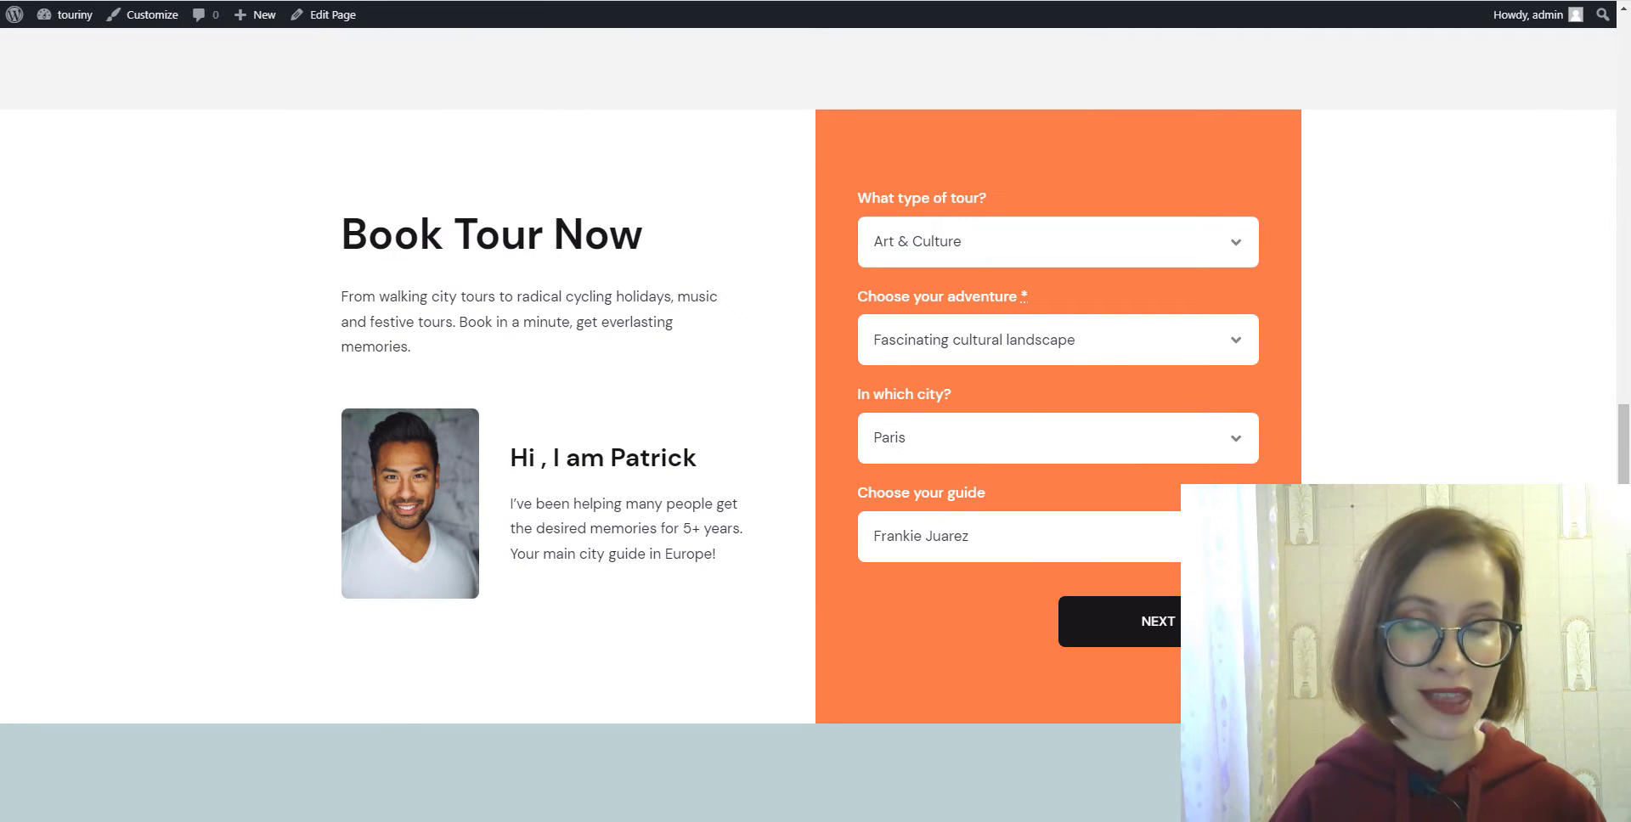
pyautogui.click(1119, 621)
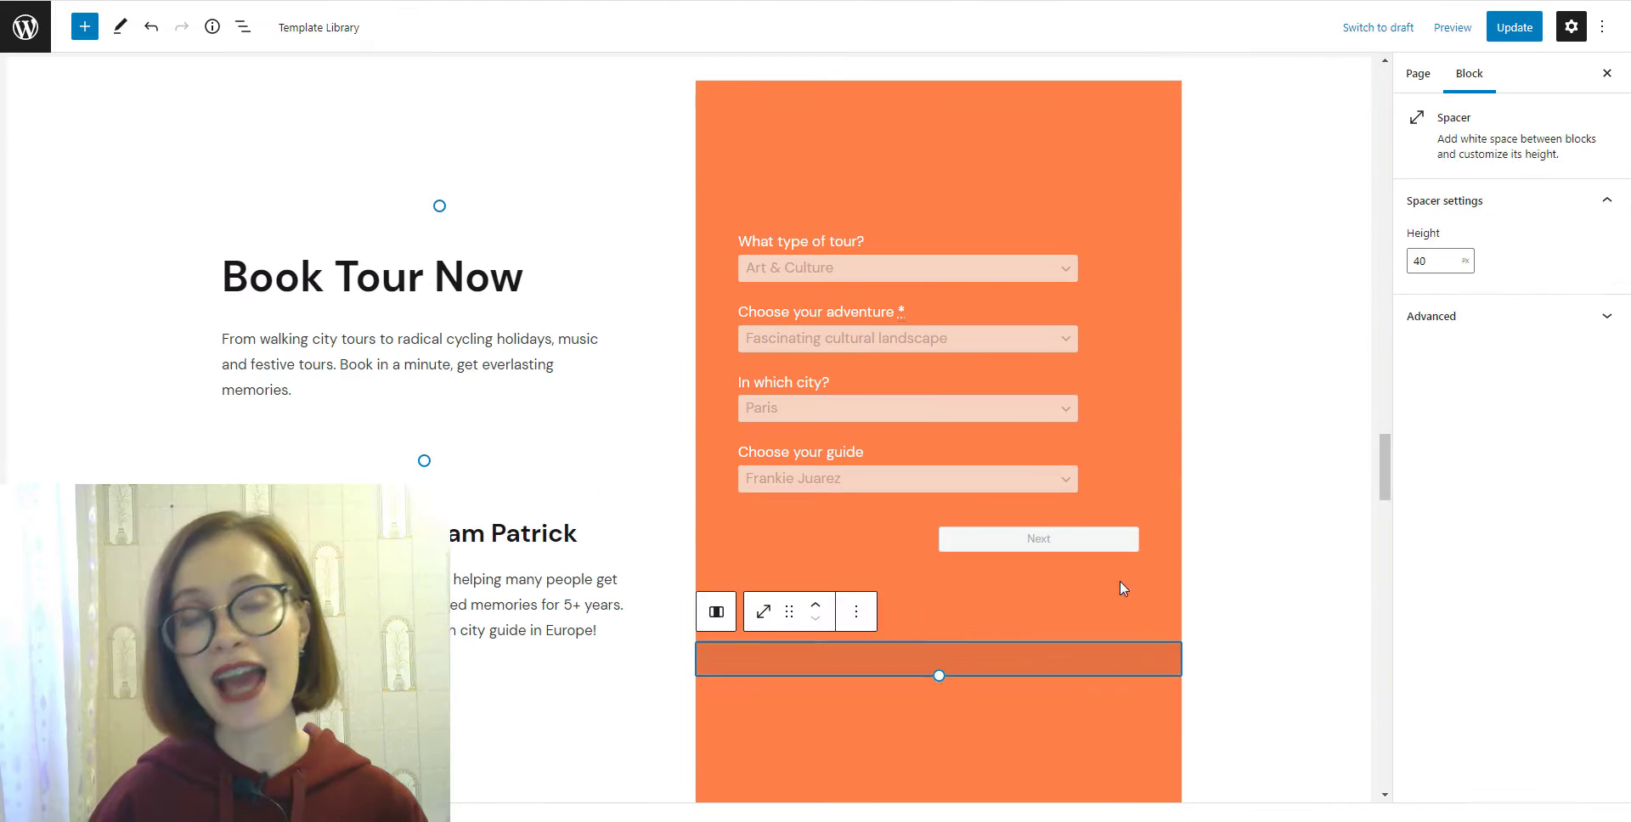
pyautogui.click(1128, 451)
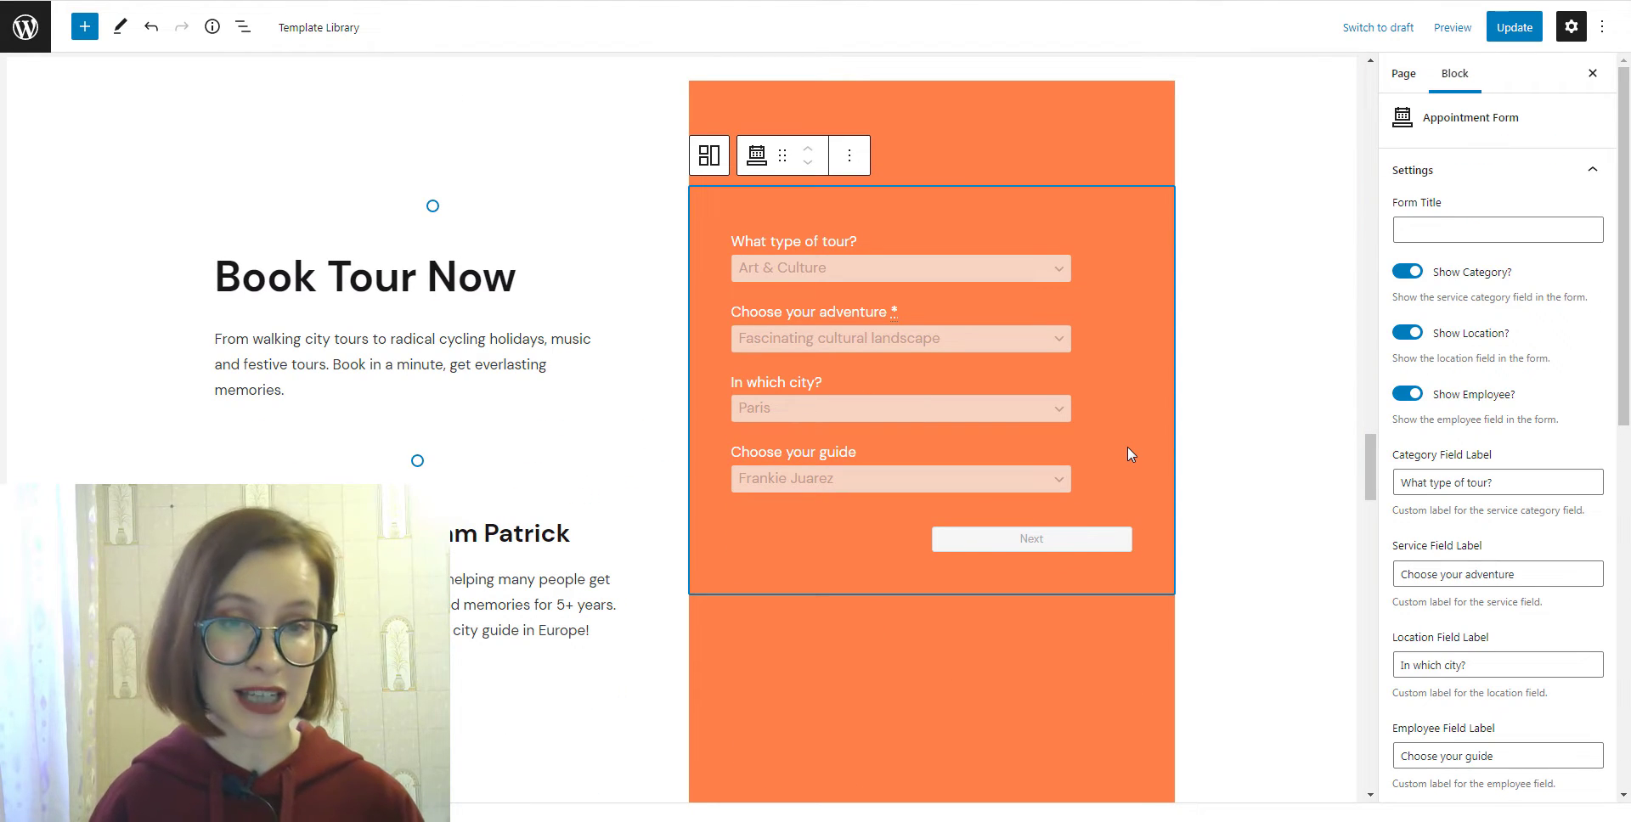
# - Review the Appointment Form block settings, then open and close the homepage's BOOK NOW booking panel
pyautogui.scroll(-2, 1628, 503)
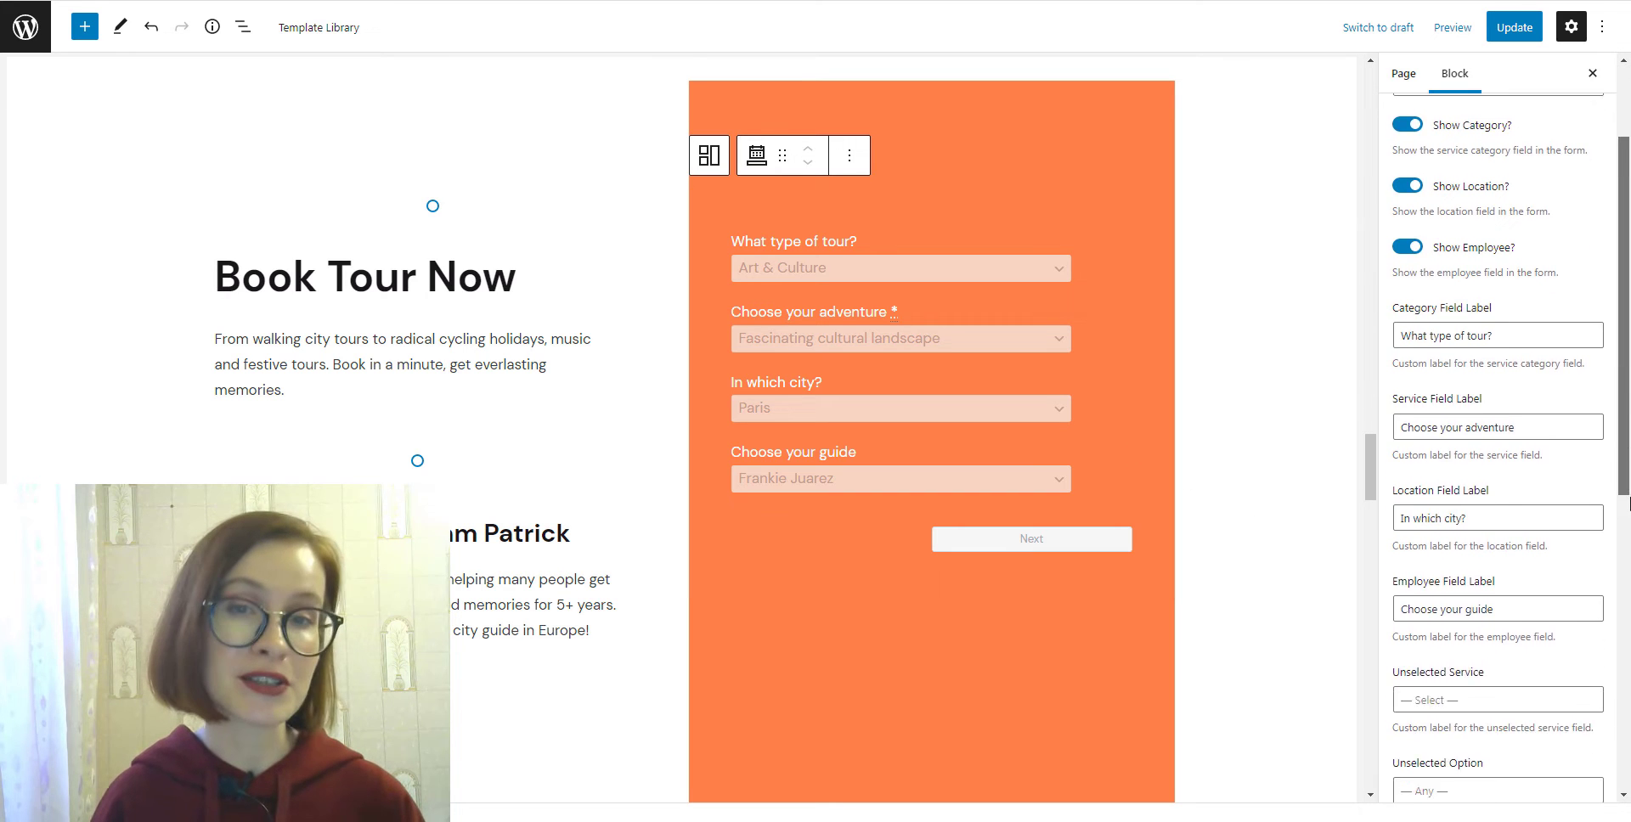
pyautogui.scroll(-8, 1628, 503)
pyautogui.scroll(10, 1628, 503)
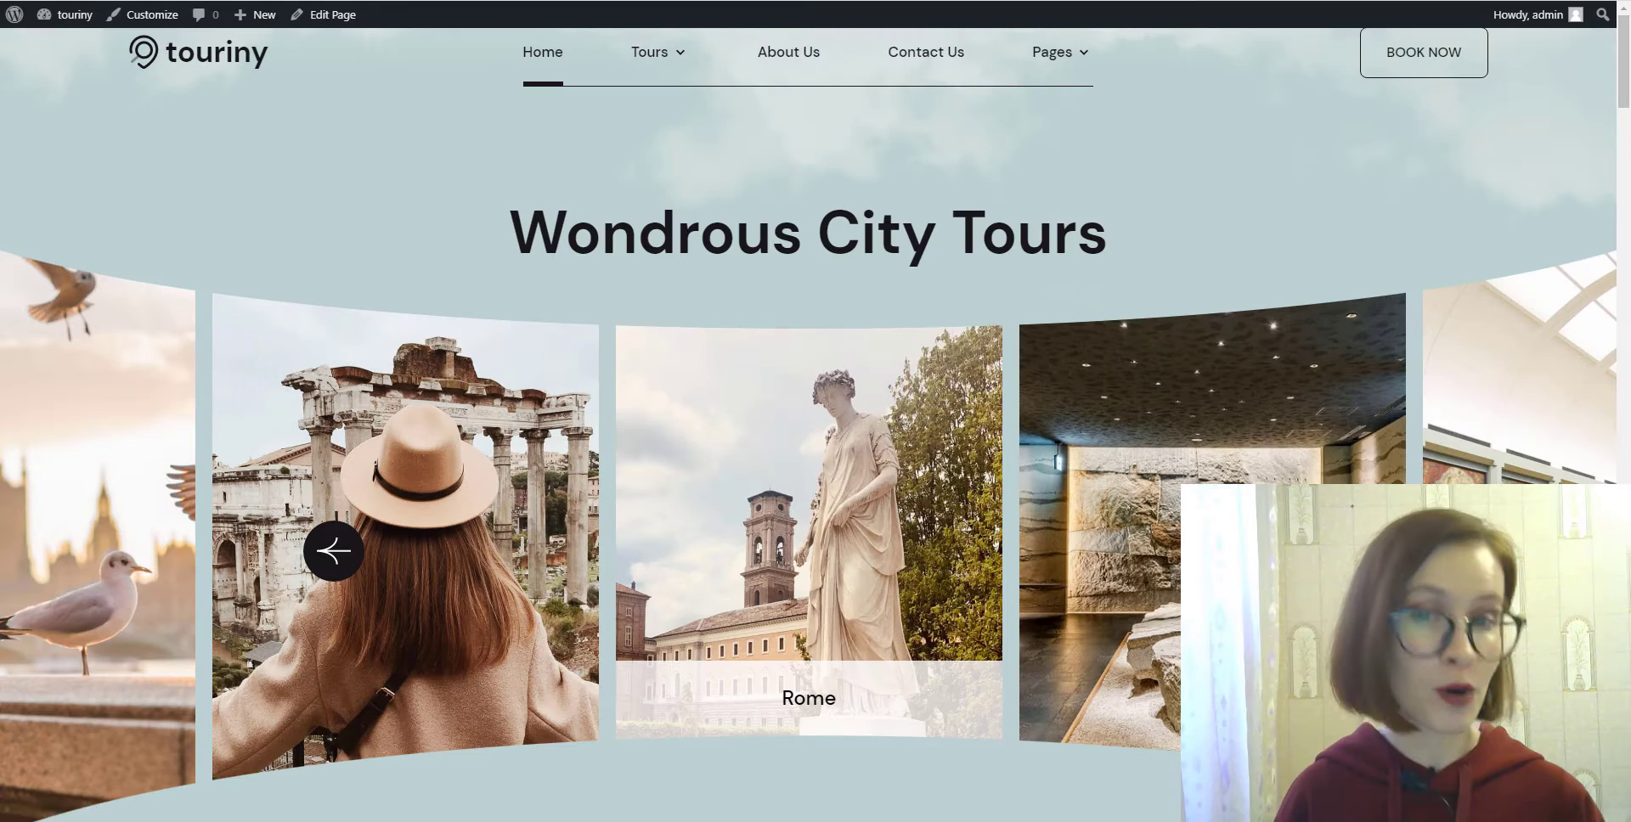
pyautogui.click(1415, 64)
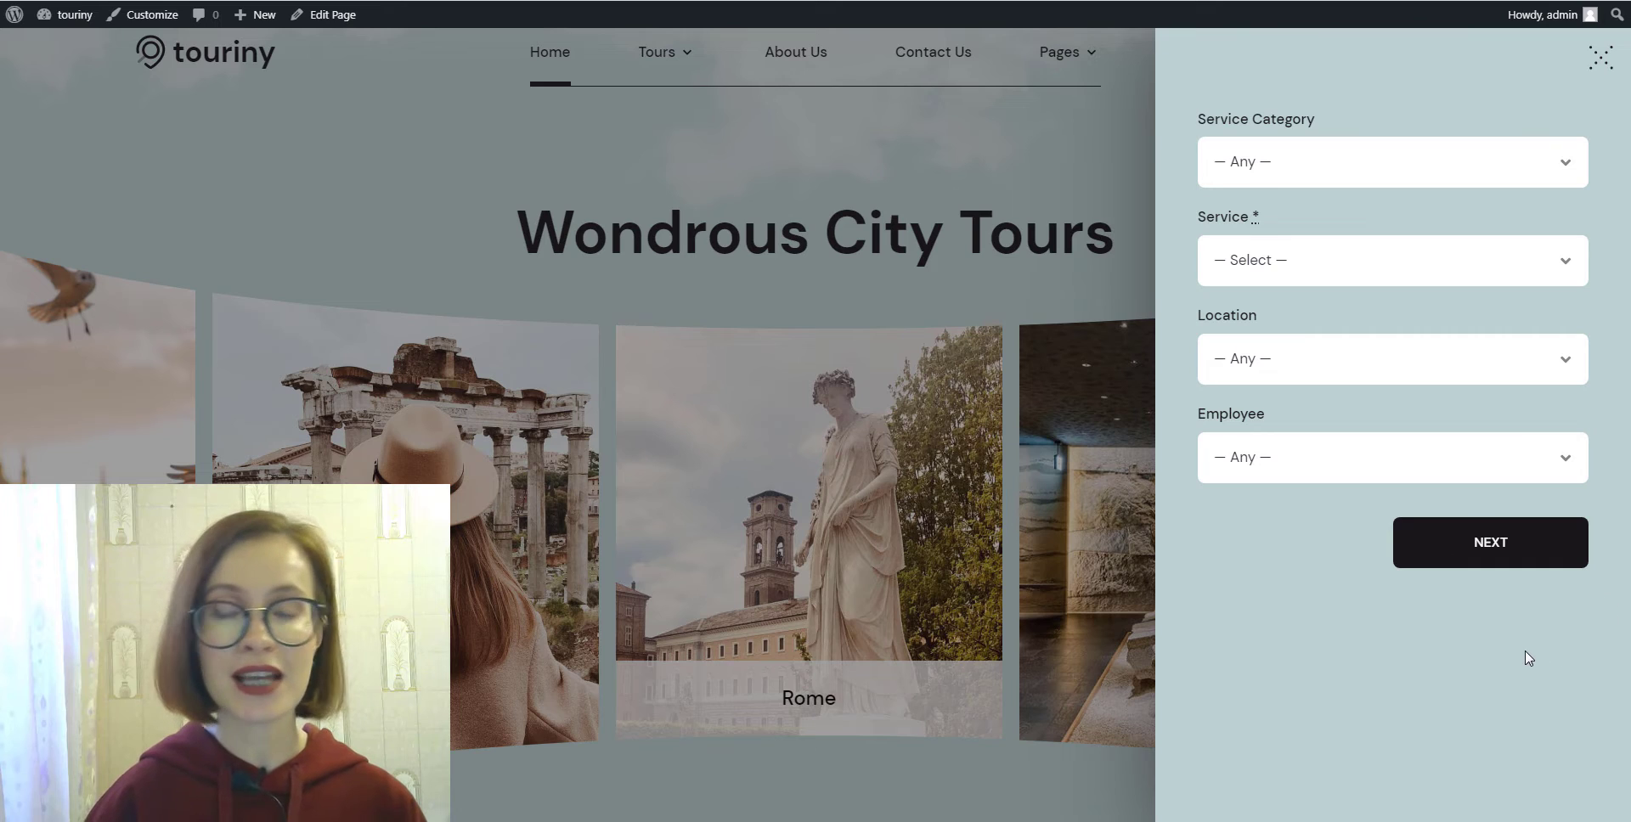
pyautogui.click(1600, 57)
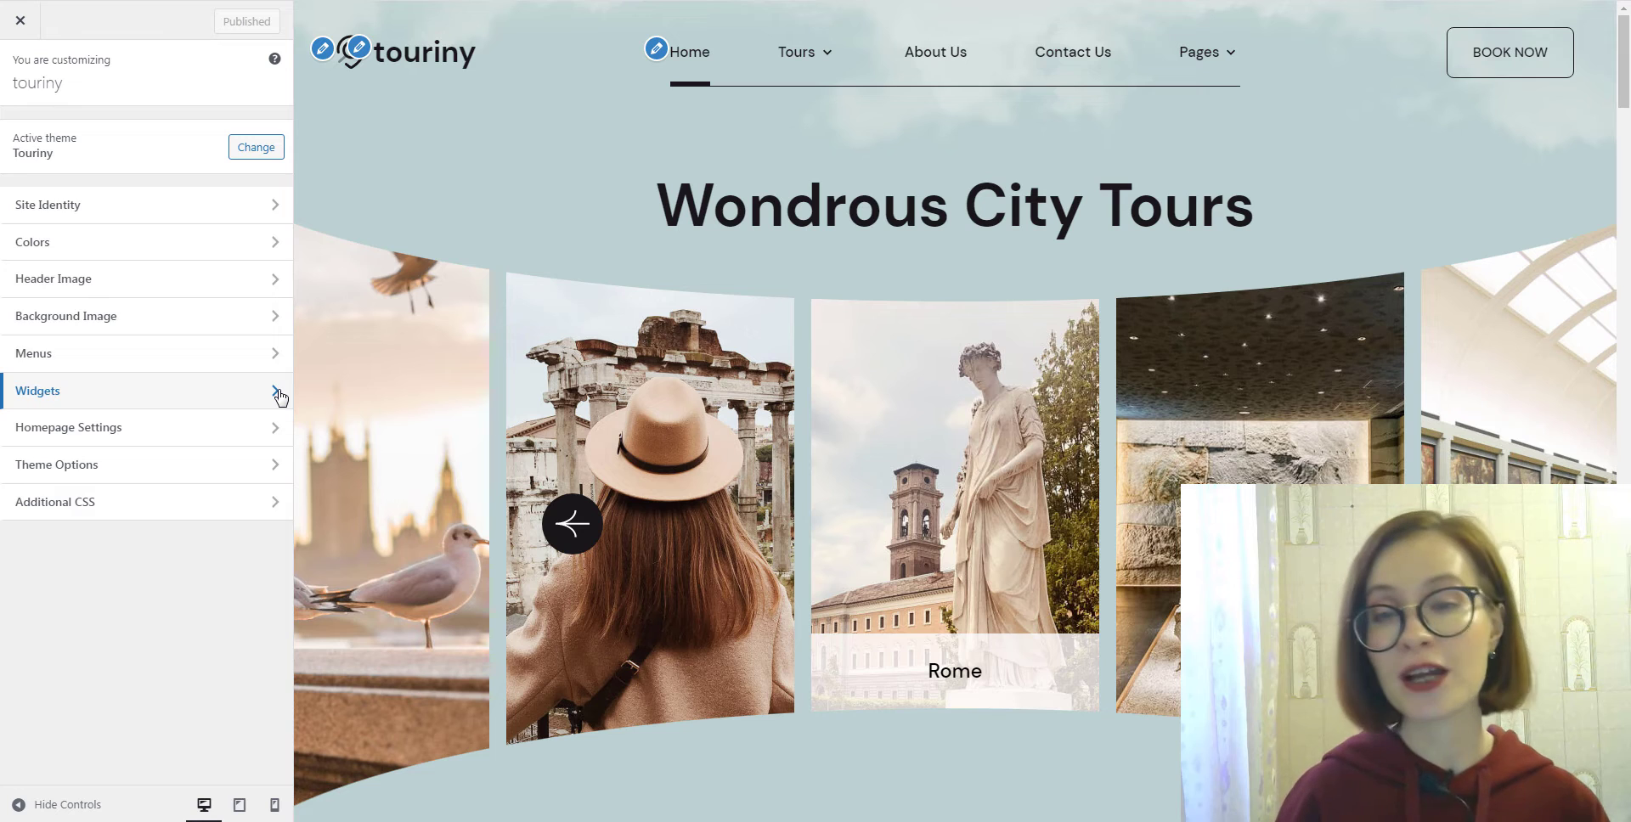
# - Go to Widgets > Popup Sidebar and expand the Appointment Form widget's title and show-item settings
pyautogui.click(277, 392)
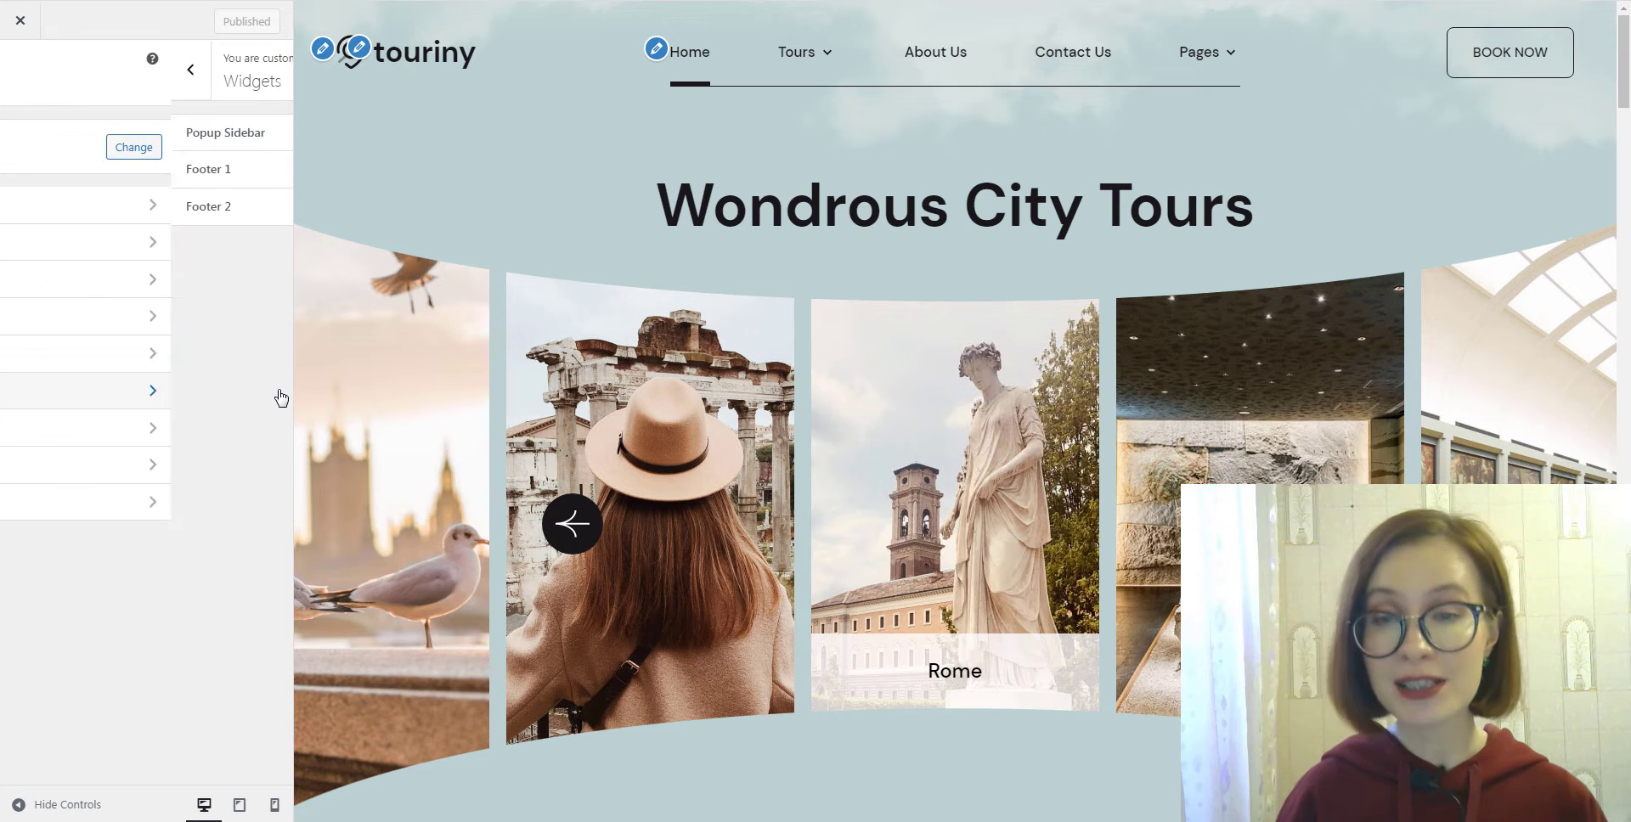
pyautogui.click(281, 136)
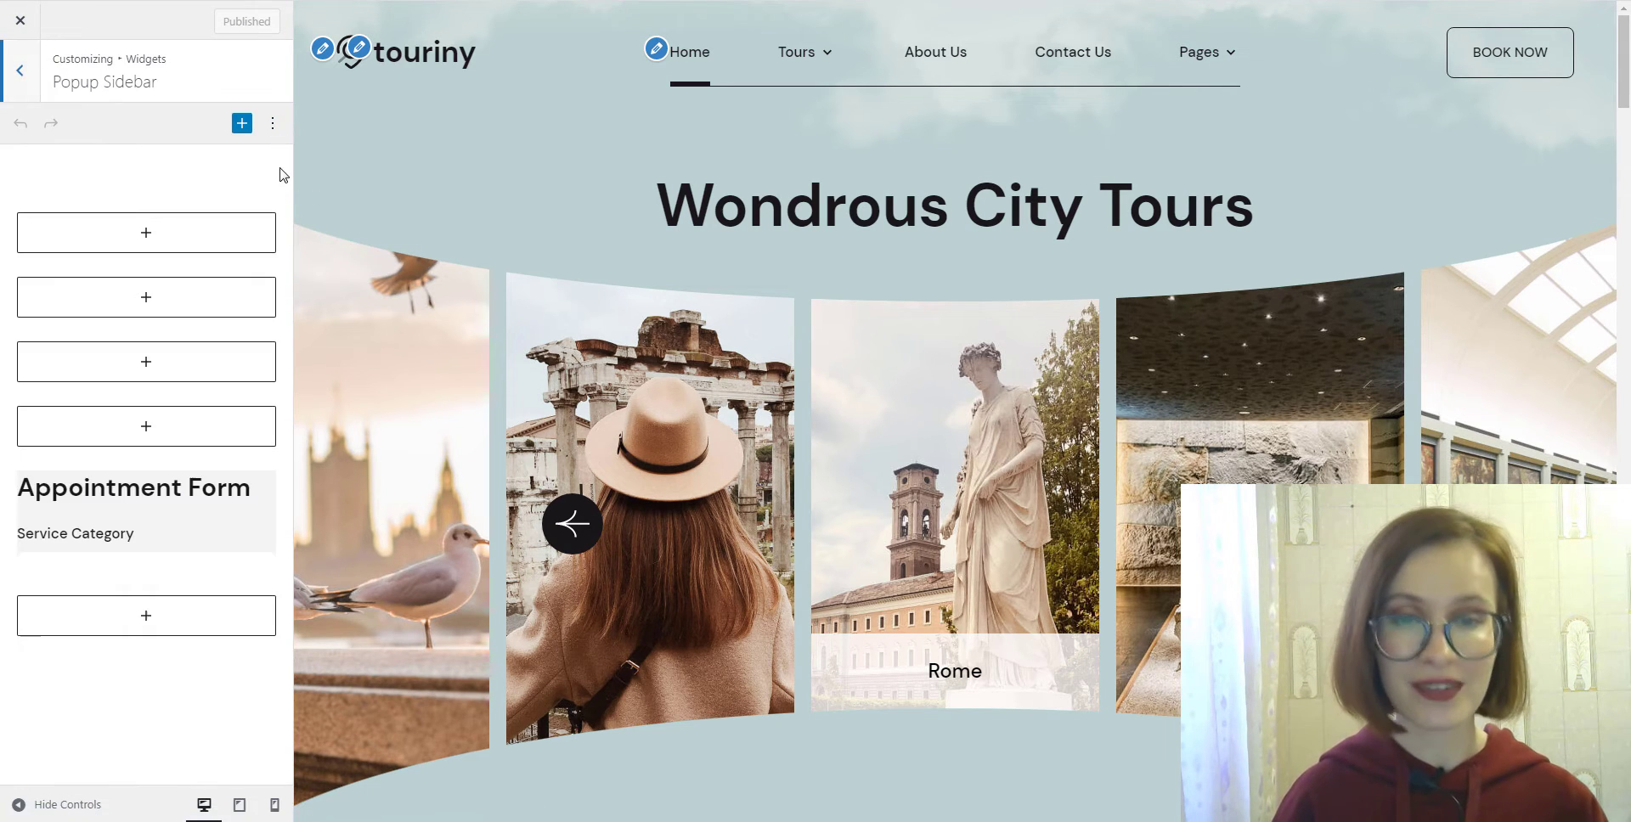
pyautogui.click(227, 517)
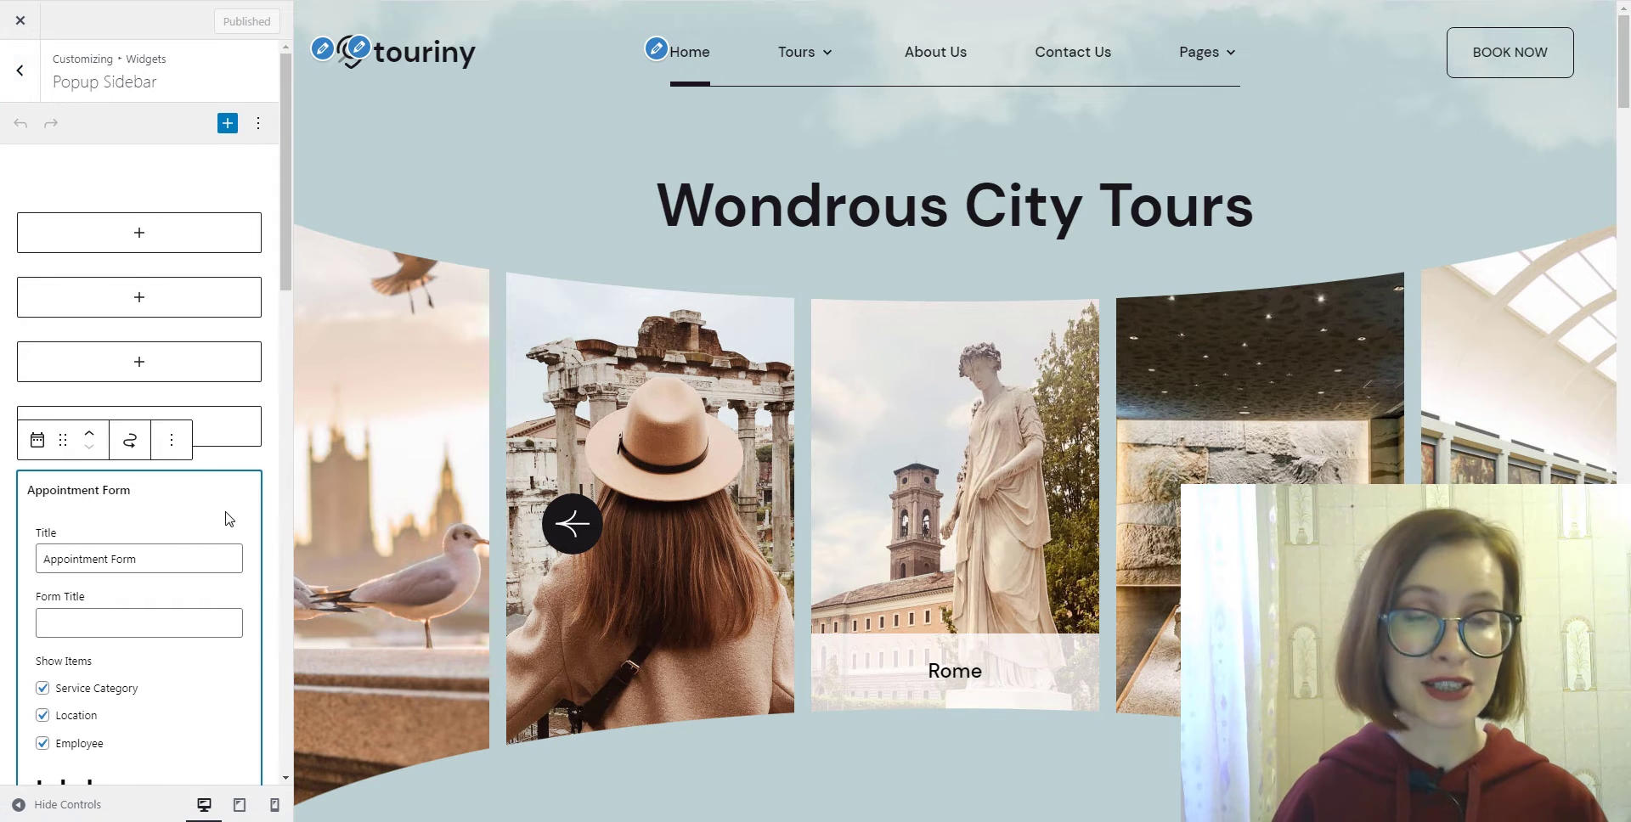
pyautogui.scroll(-4, 227, 517)
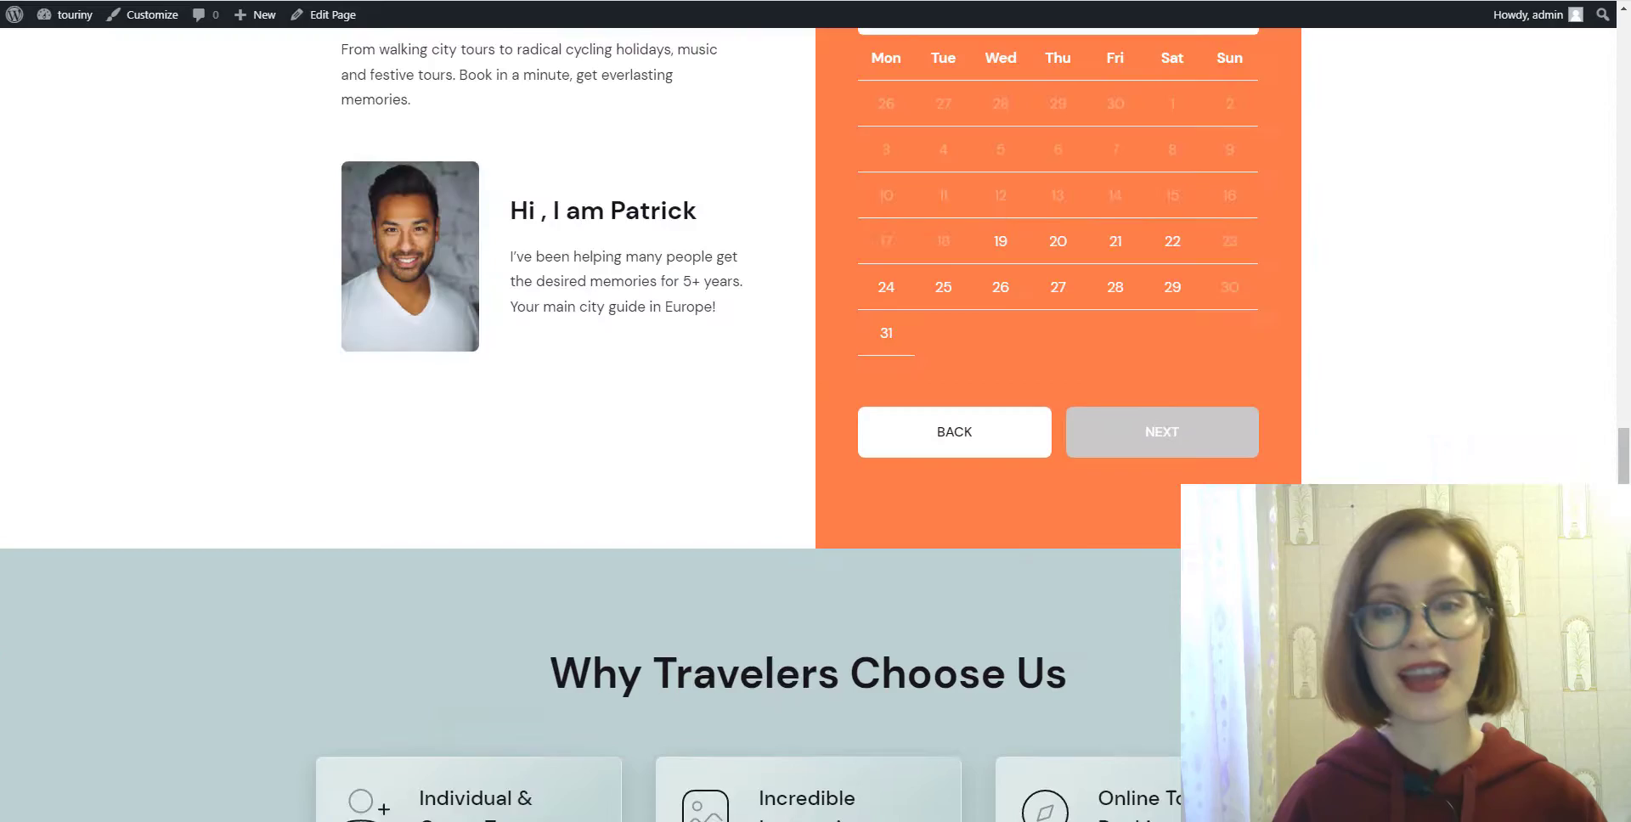
# - Scroll the homepage and view a feature card's style settings
pyautogui.scroll(-5, 816, 408)
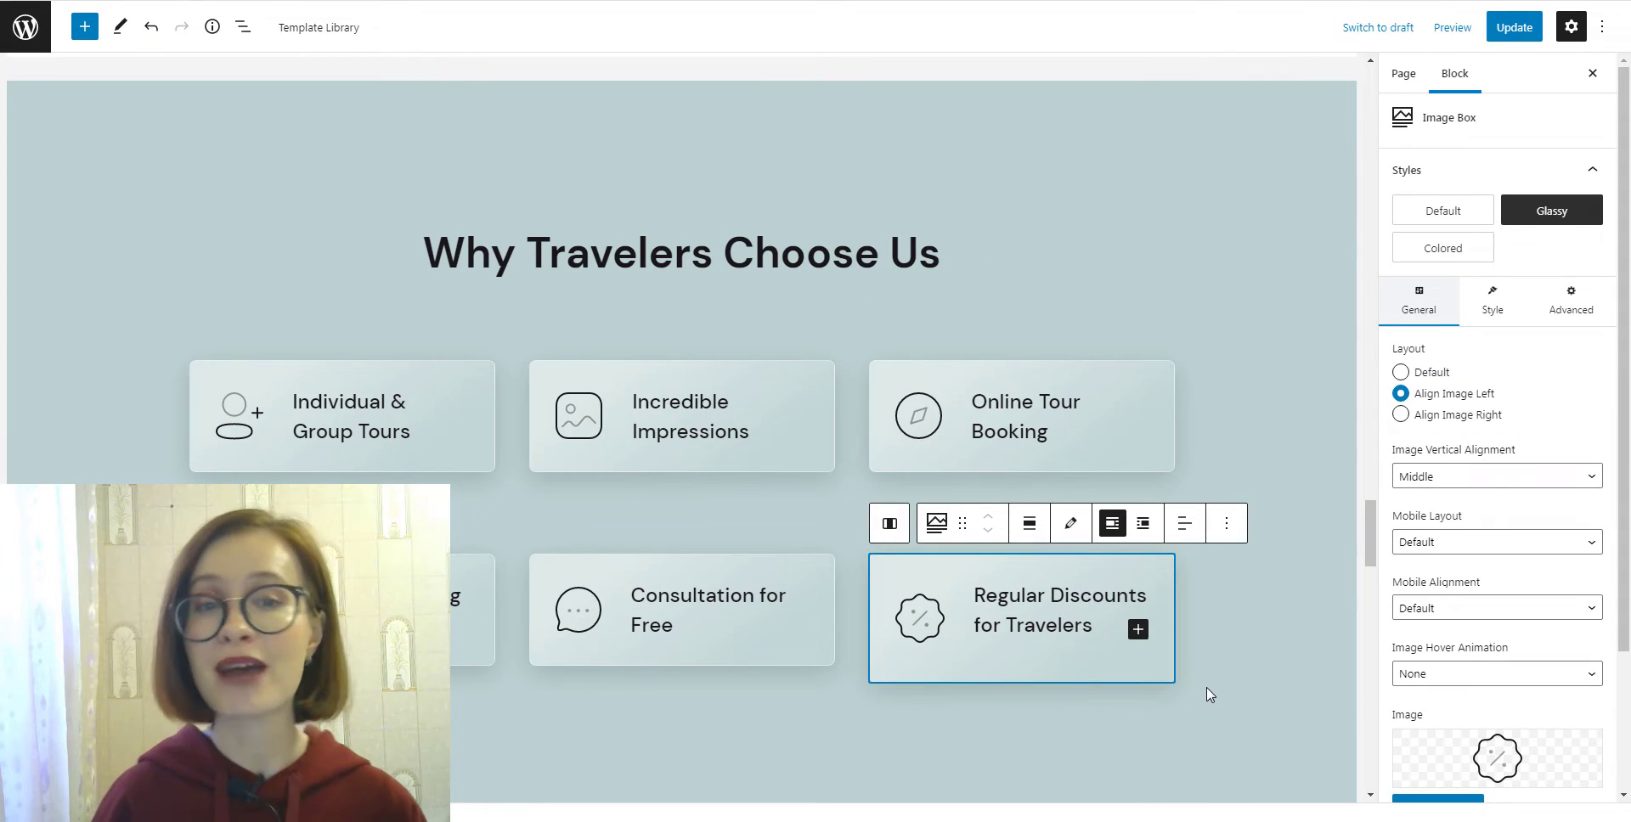
pyautogui.scroll(-4, 1444, 510)
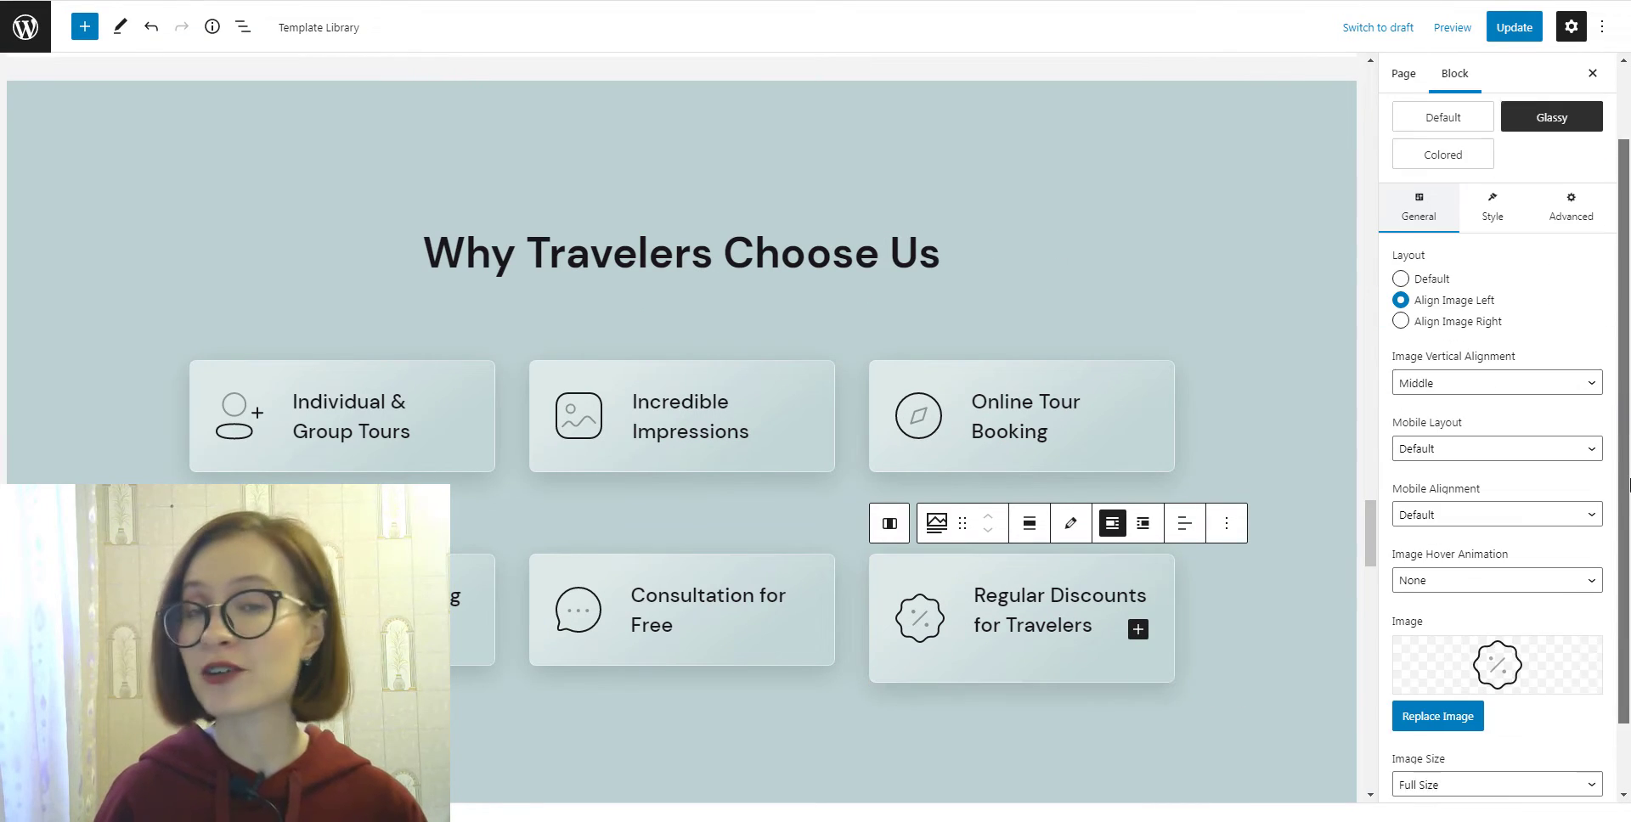
pyautogui.scroll(4, 1395, 459)
pyautogui.click(1493, 302)
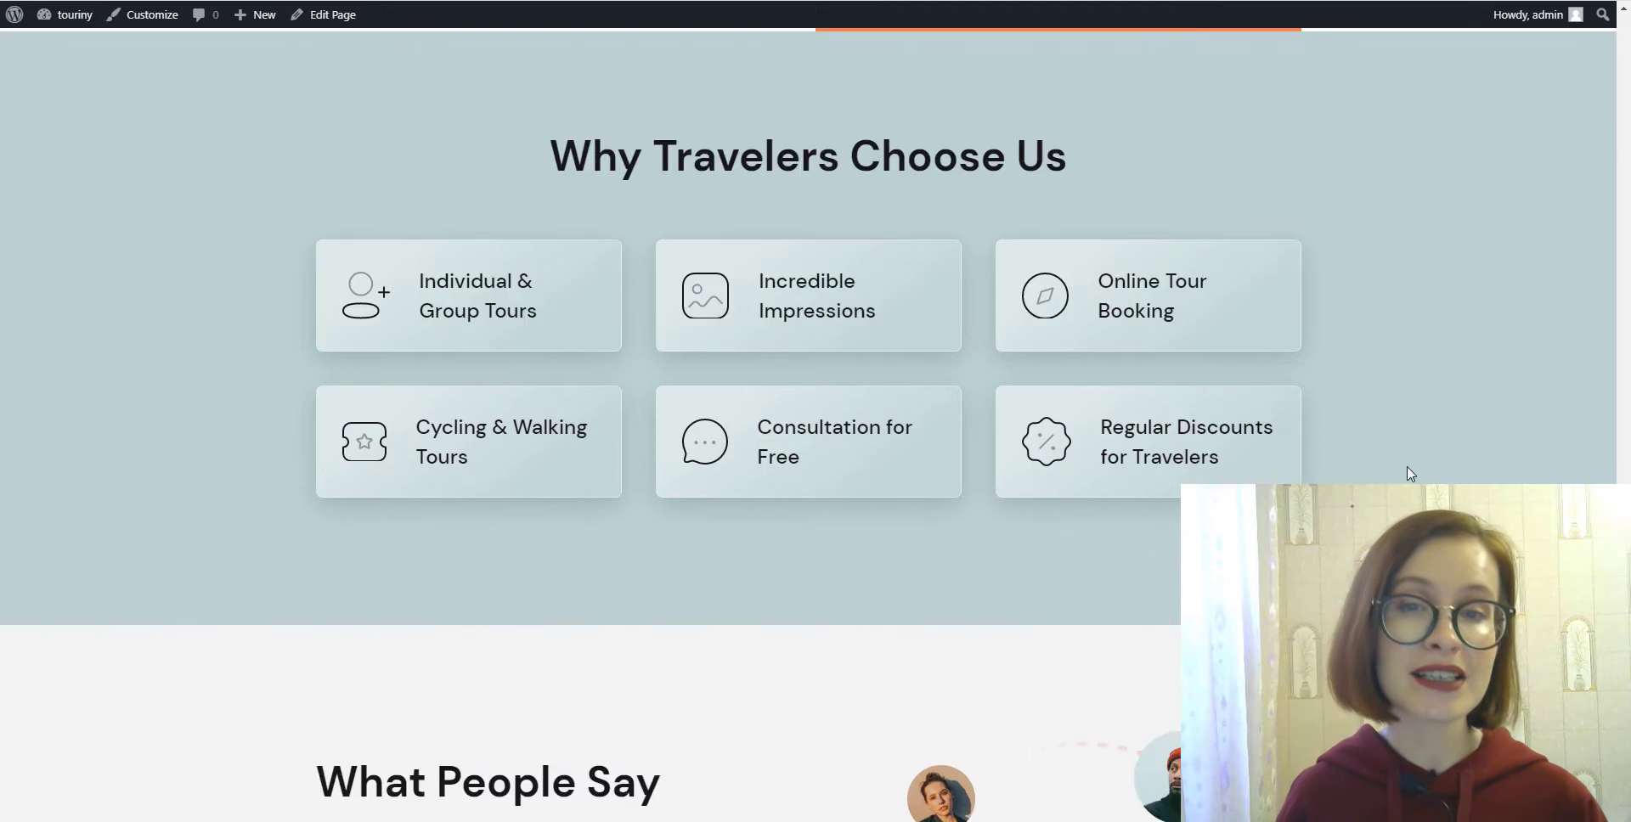
pyautogui.scroll(-5, 1410, 474)
# - Advance the What People Say testimonial slider through four successive reviews
pyautogui.click(650, 595)
pyautogui.click(652, 598)
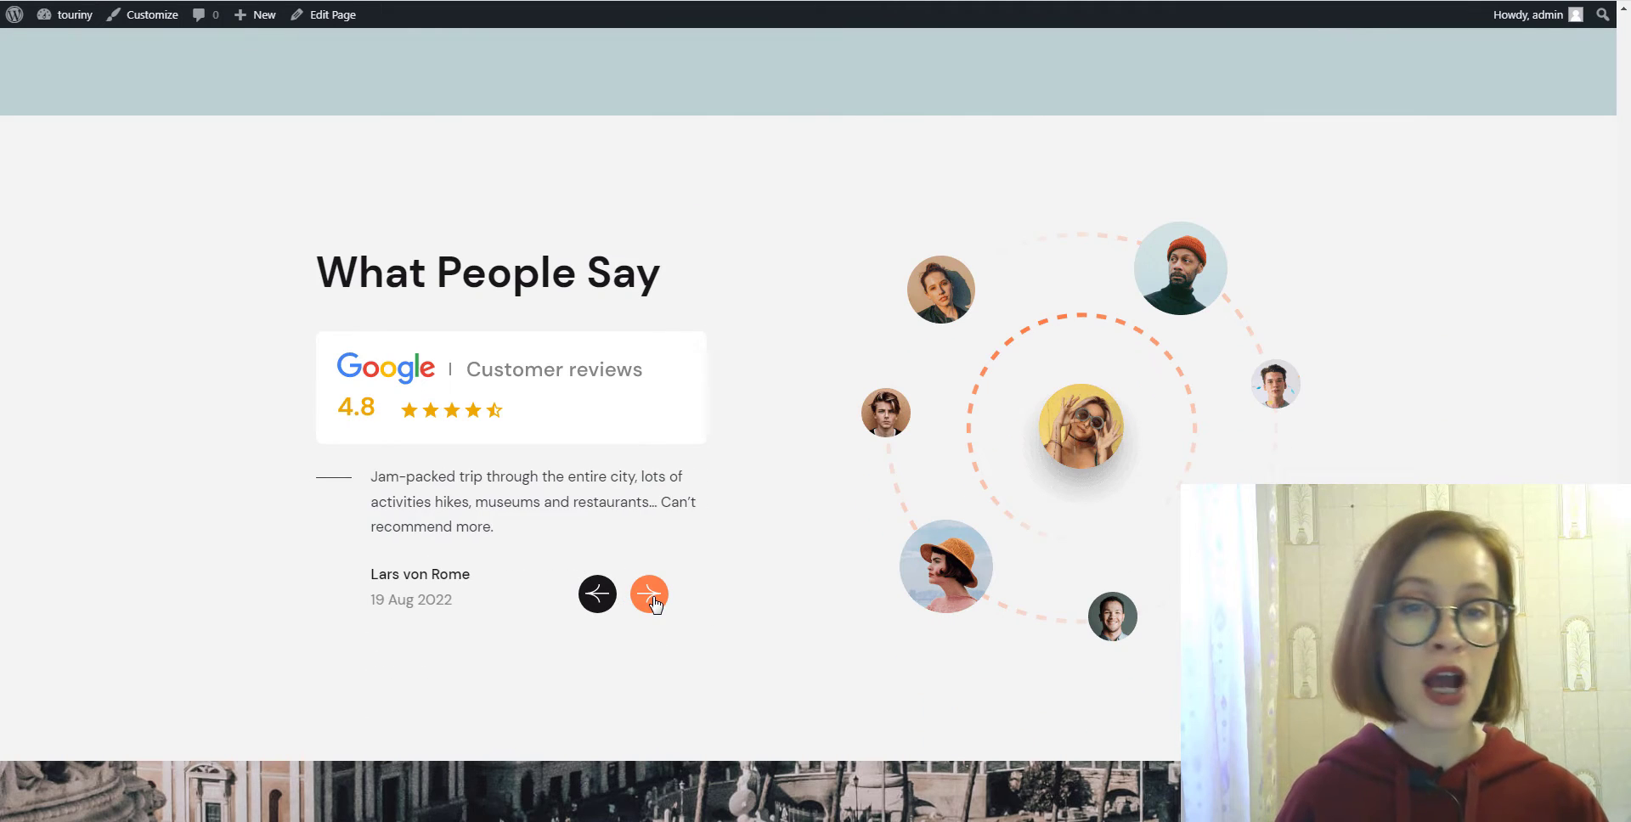
pyautogui.click(651, 598)
pyautogui.click(652, 597)
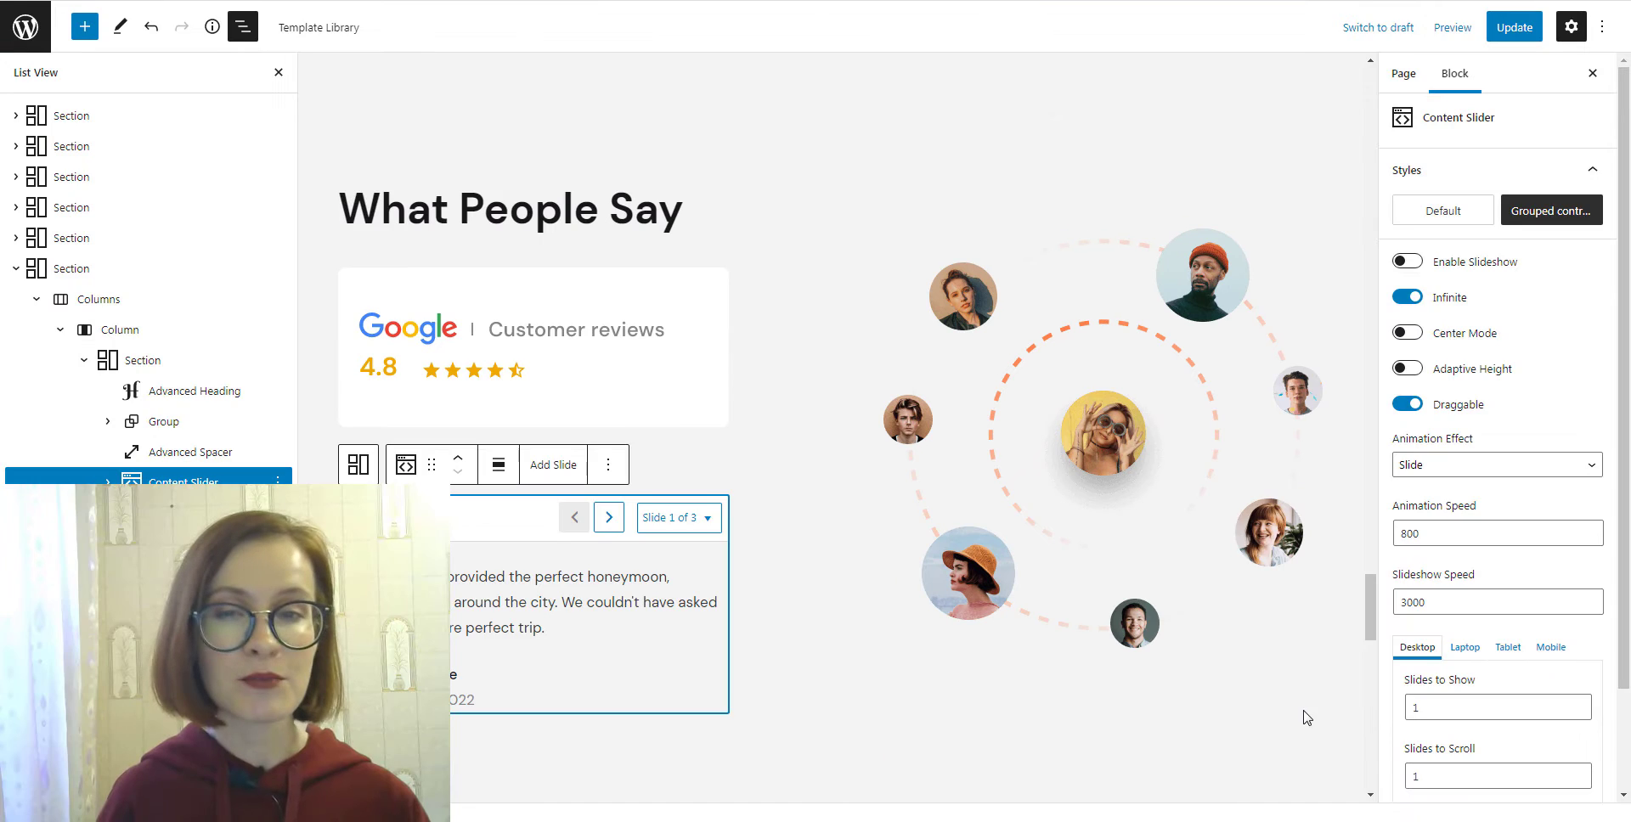
pyautogui.moveTo(1623, 575); pyautogui.dragTo(1622, 720)
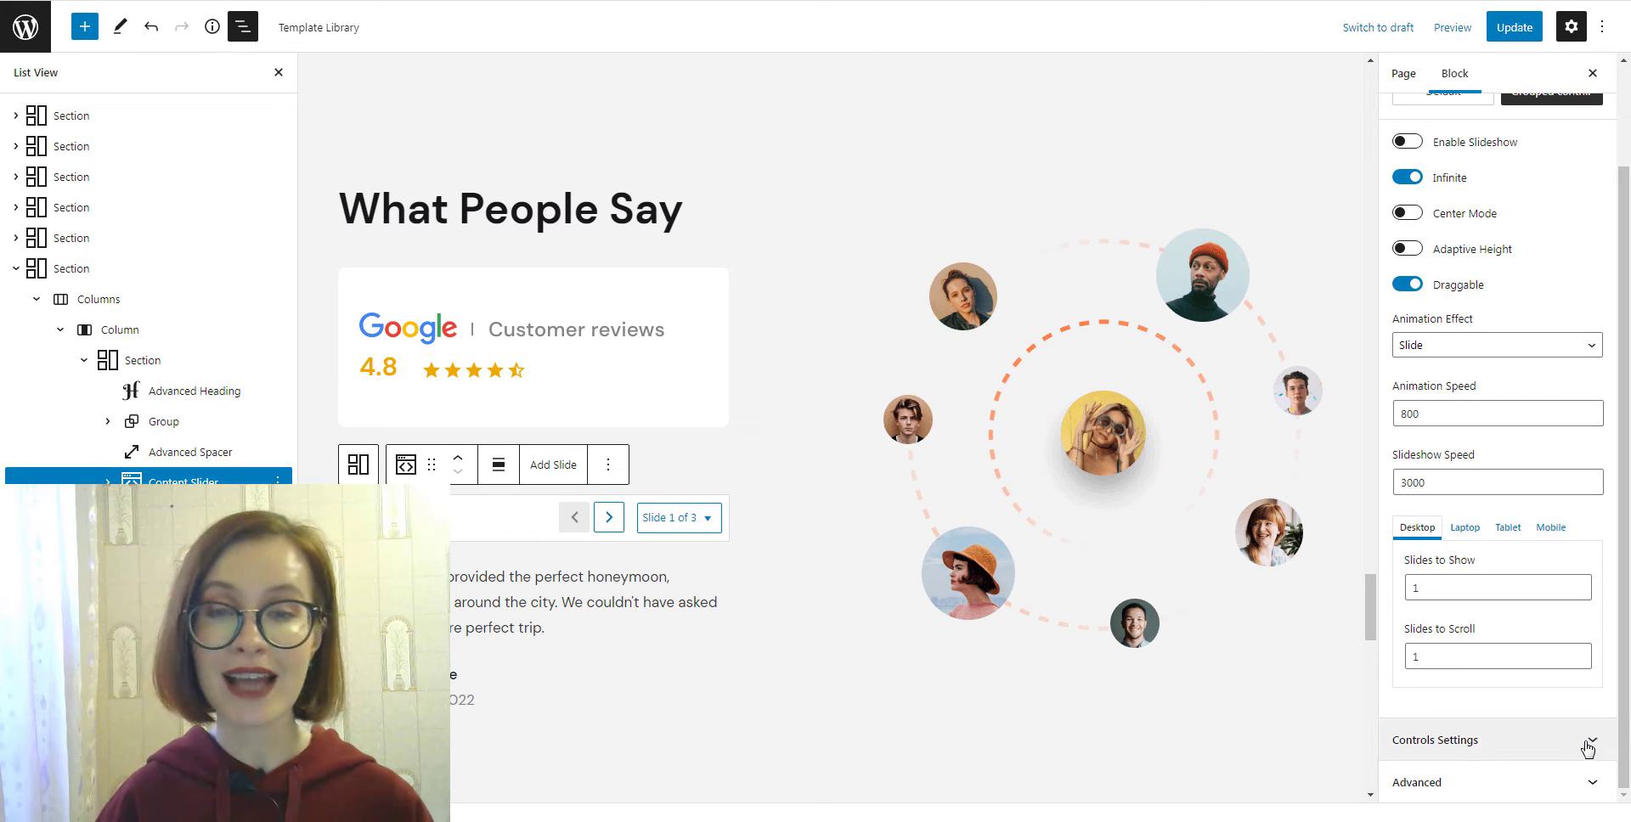
pyautogui.click(1587, 743)
pyautogui.scroll(-1, 1587, 745)
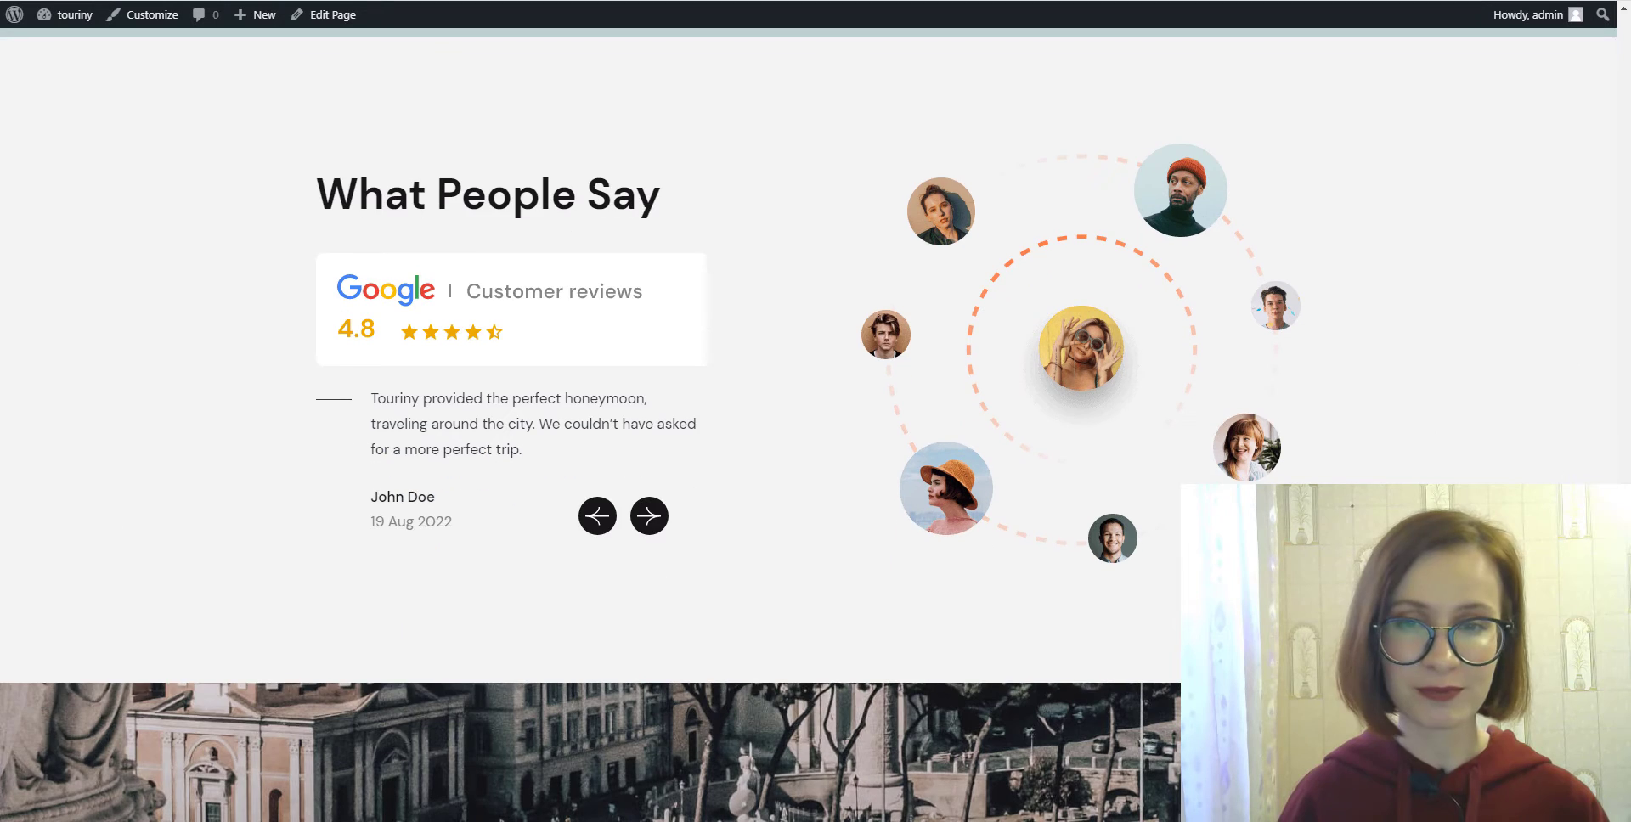
pyautogui.scroll(-3, 595, 425)
pyautogui.scroll(-5, 645, 425)
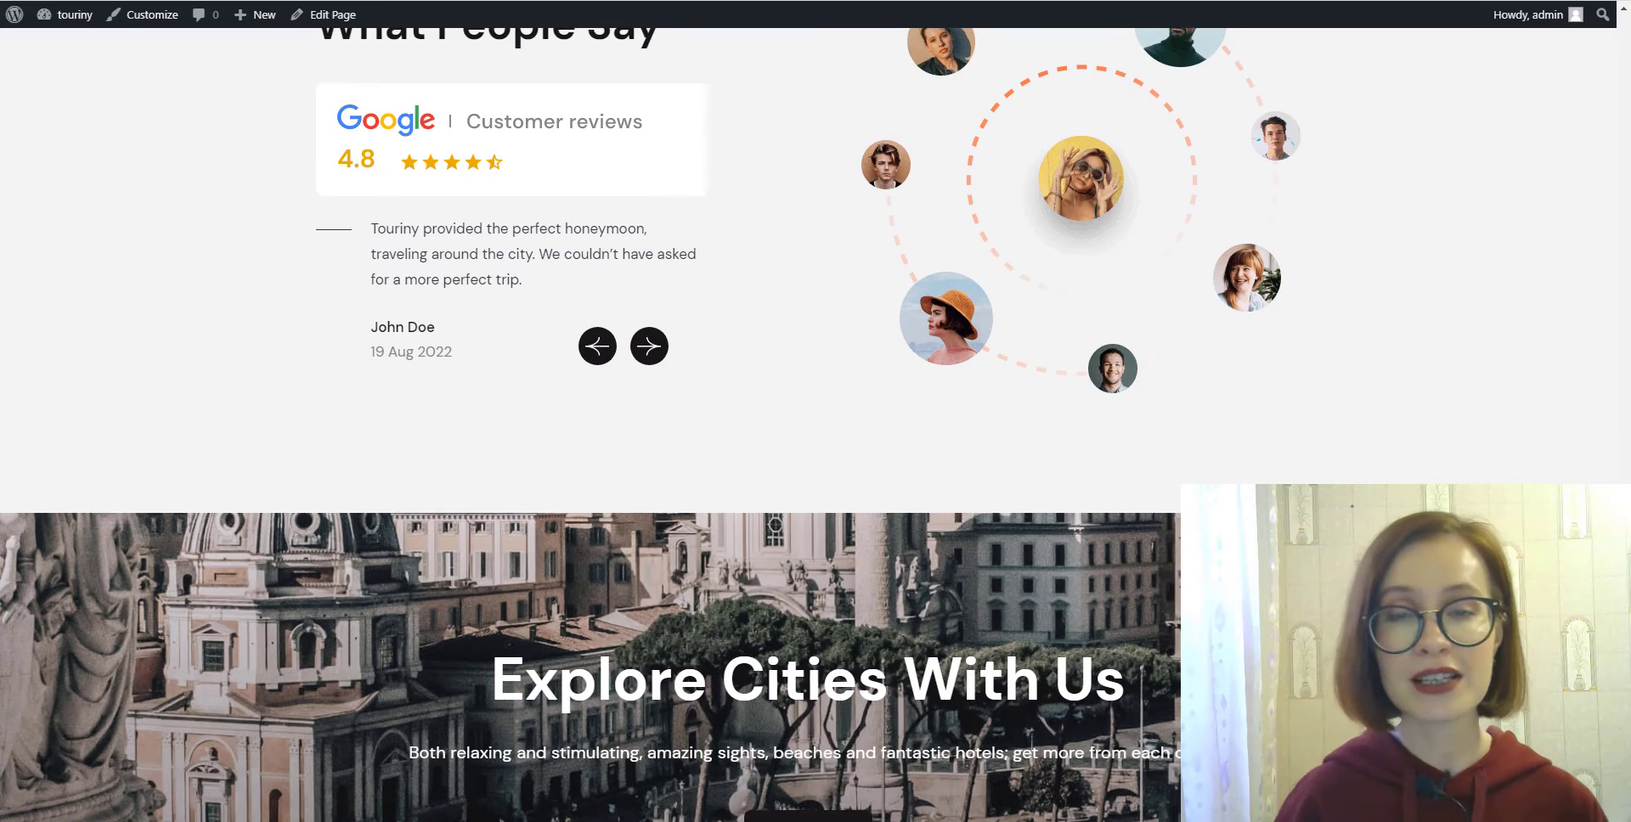
# - Scroll to the Explore Cities With Us hero, check its background image options, and select Book Now
pyautogui.scroll(-2, 807, 424)
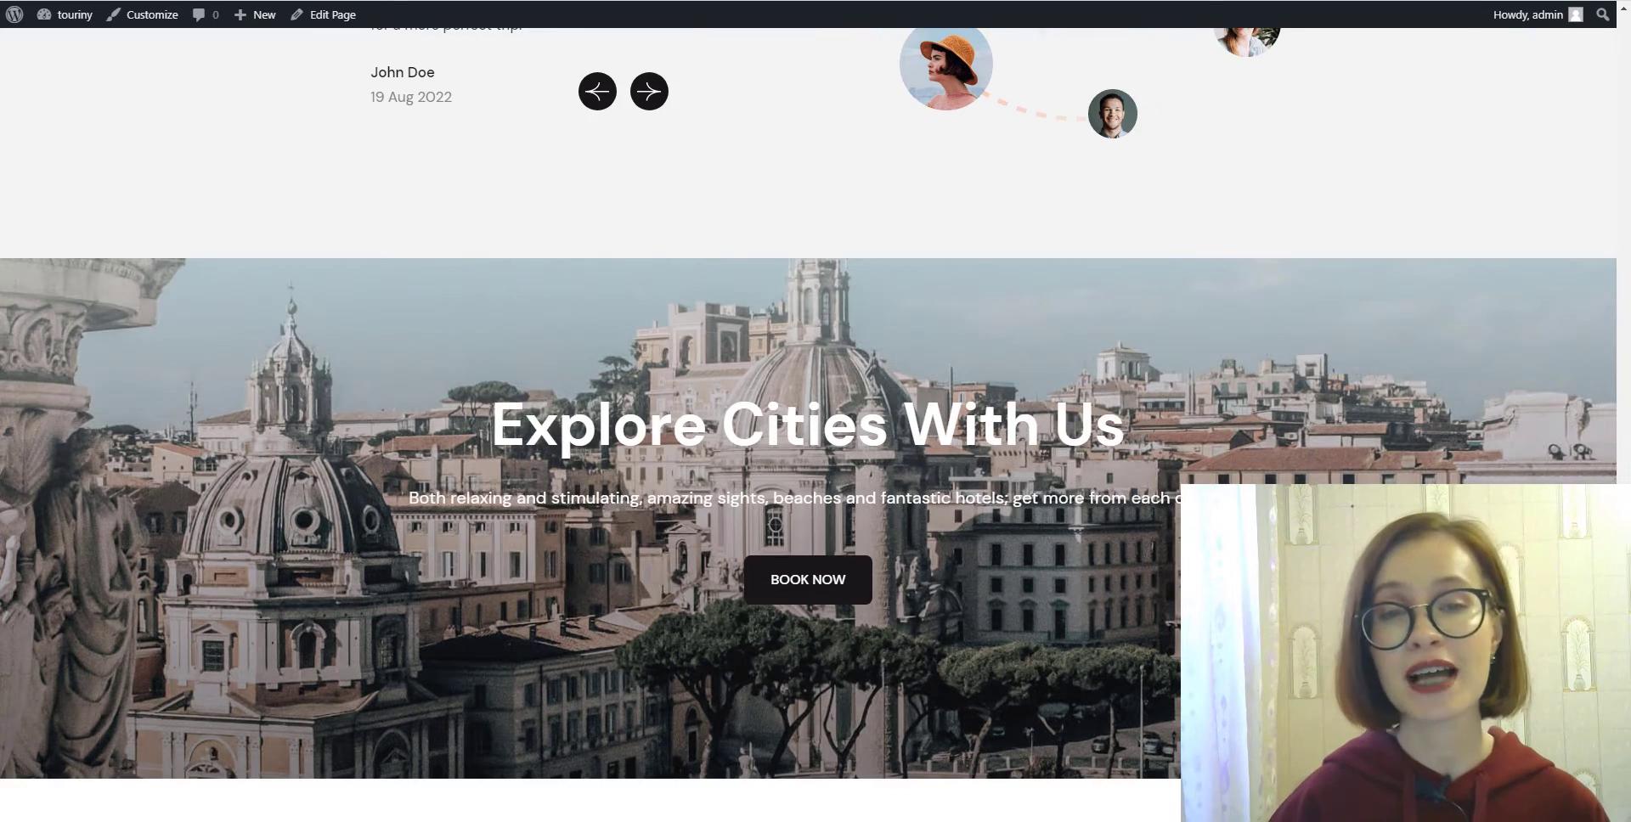
pyautogui.scroll(-2, 807, 425)
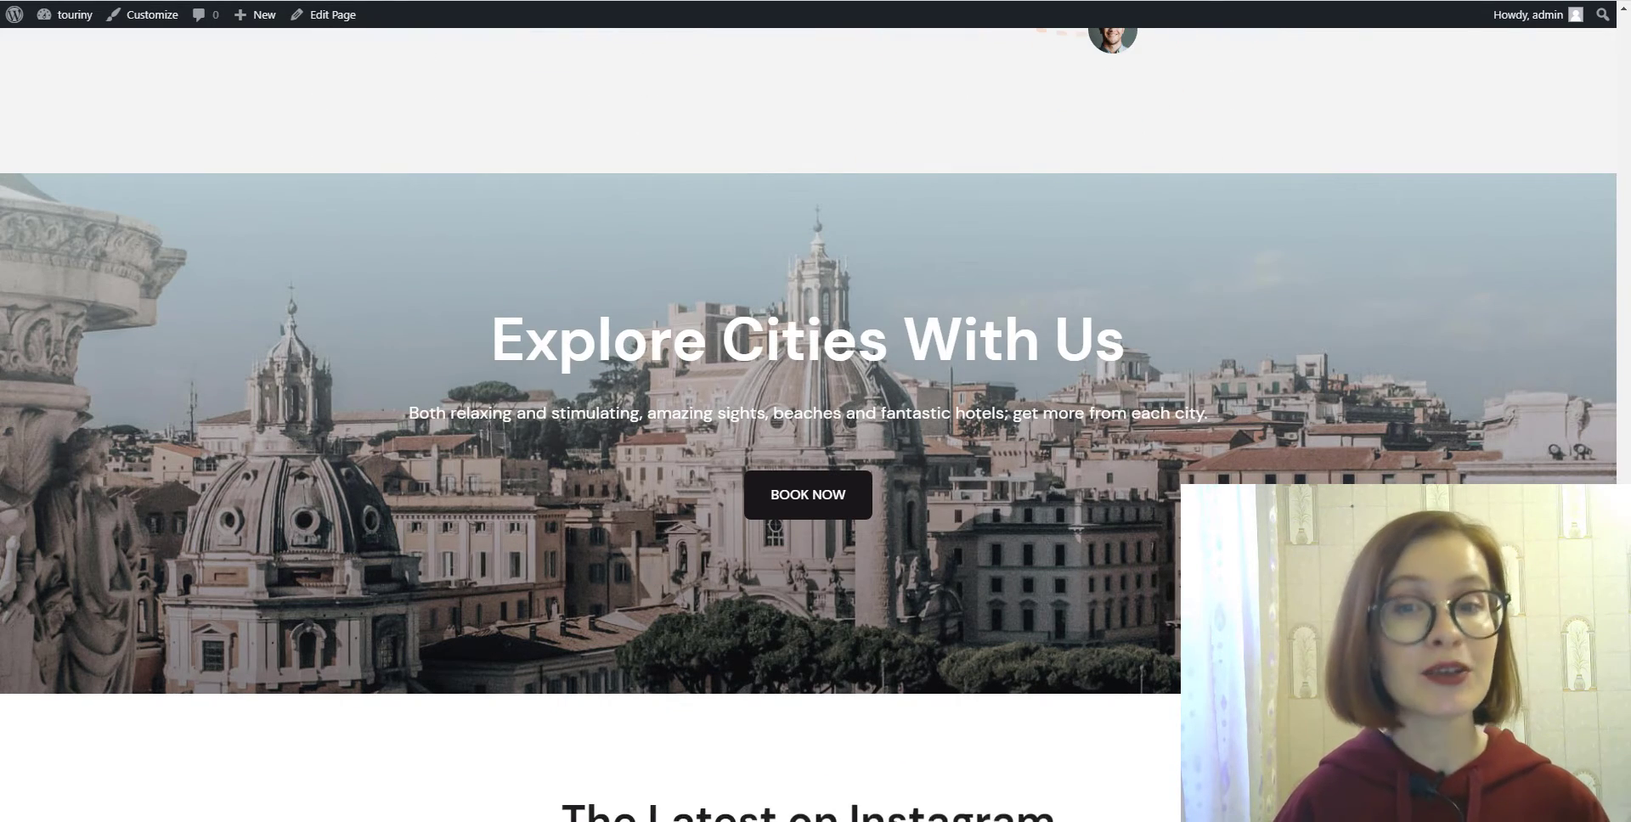
pyautogui.scroll(-2, 807, 400)
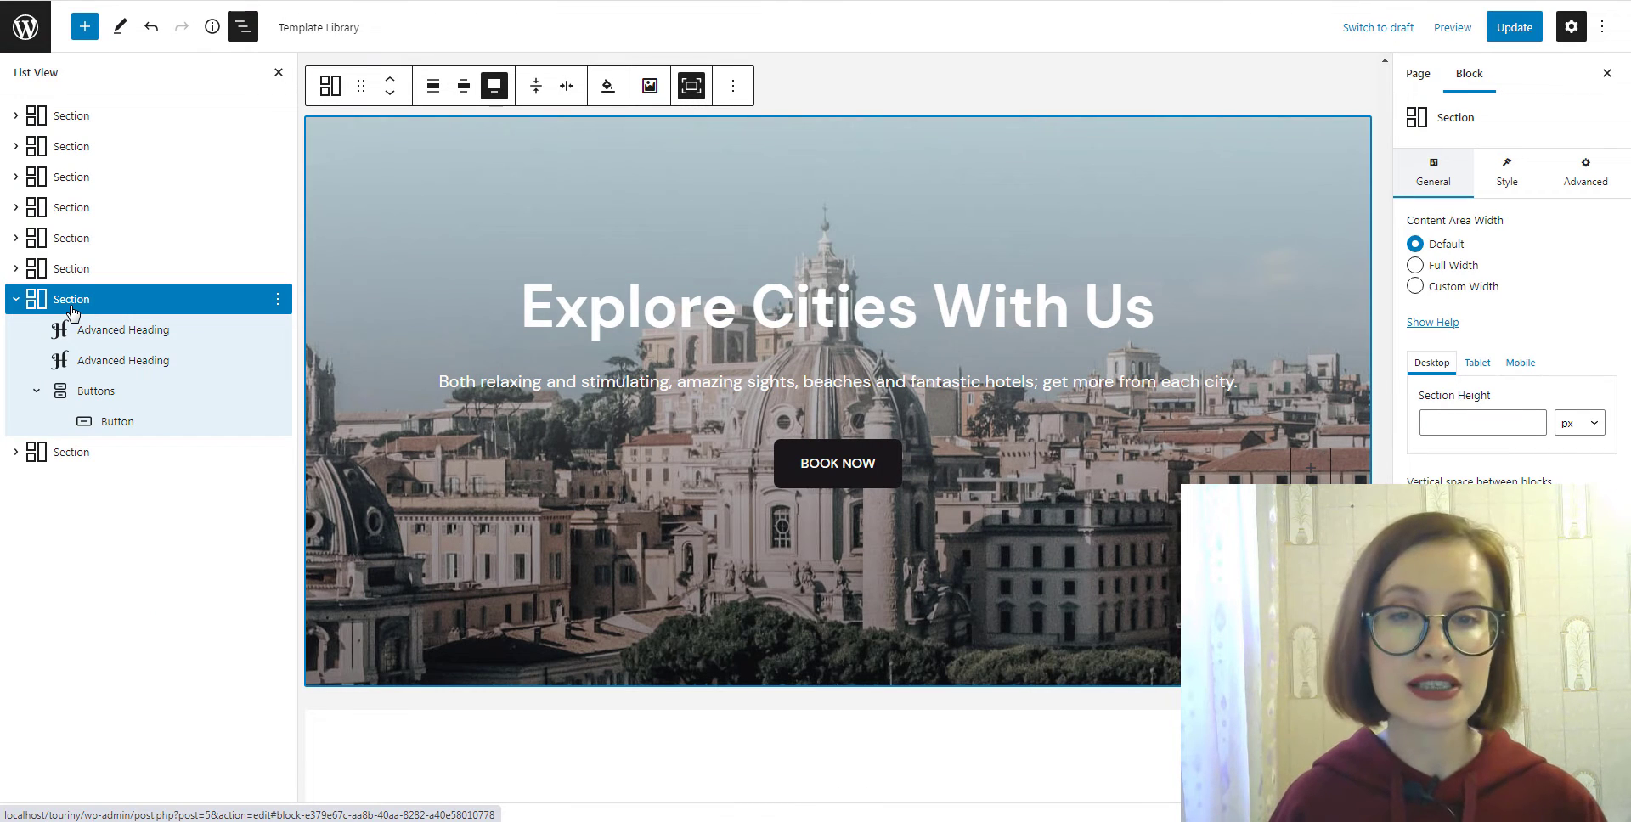
pyautogui.click(650, 86)
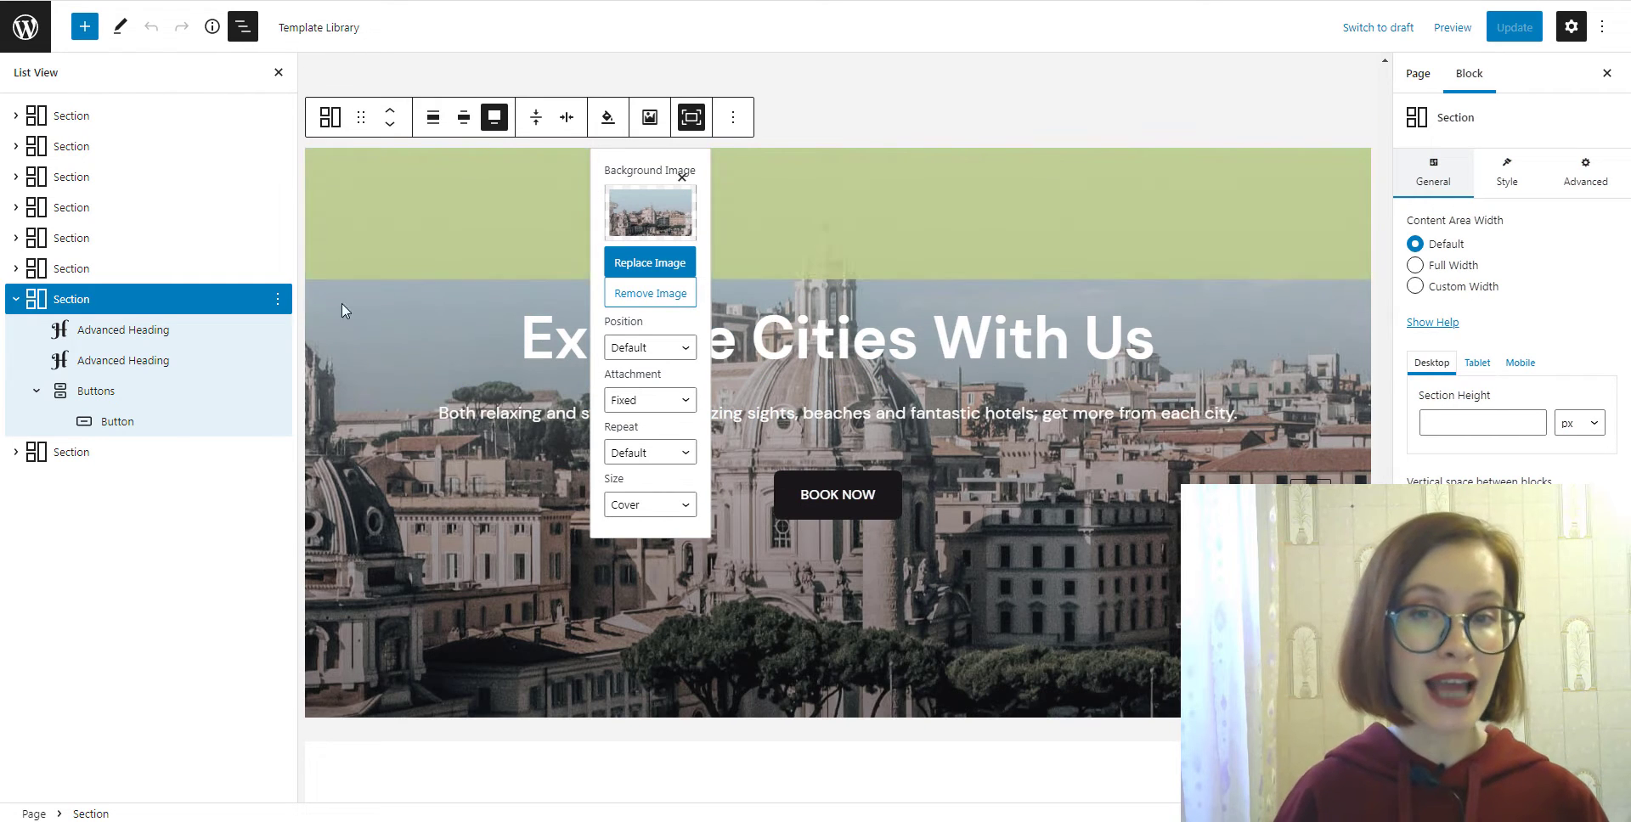
pyautogui.click(173, 425)
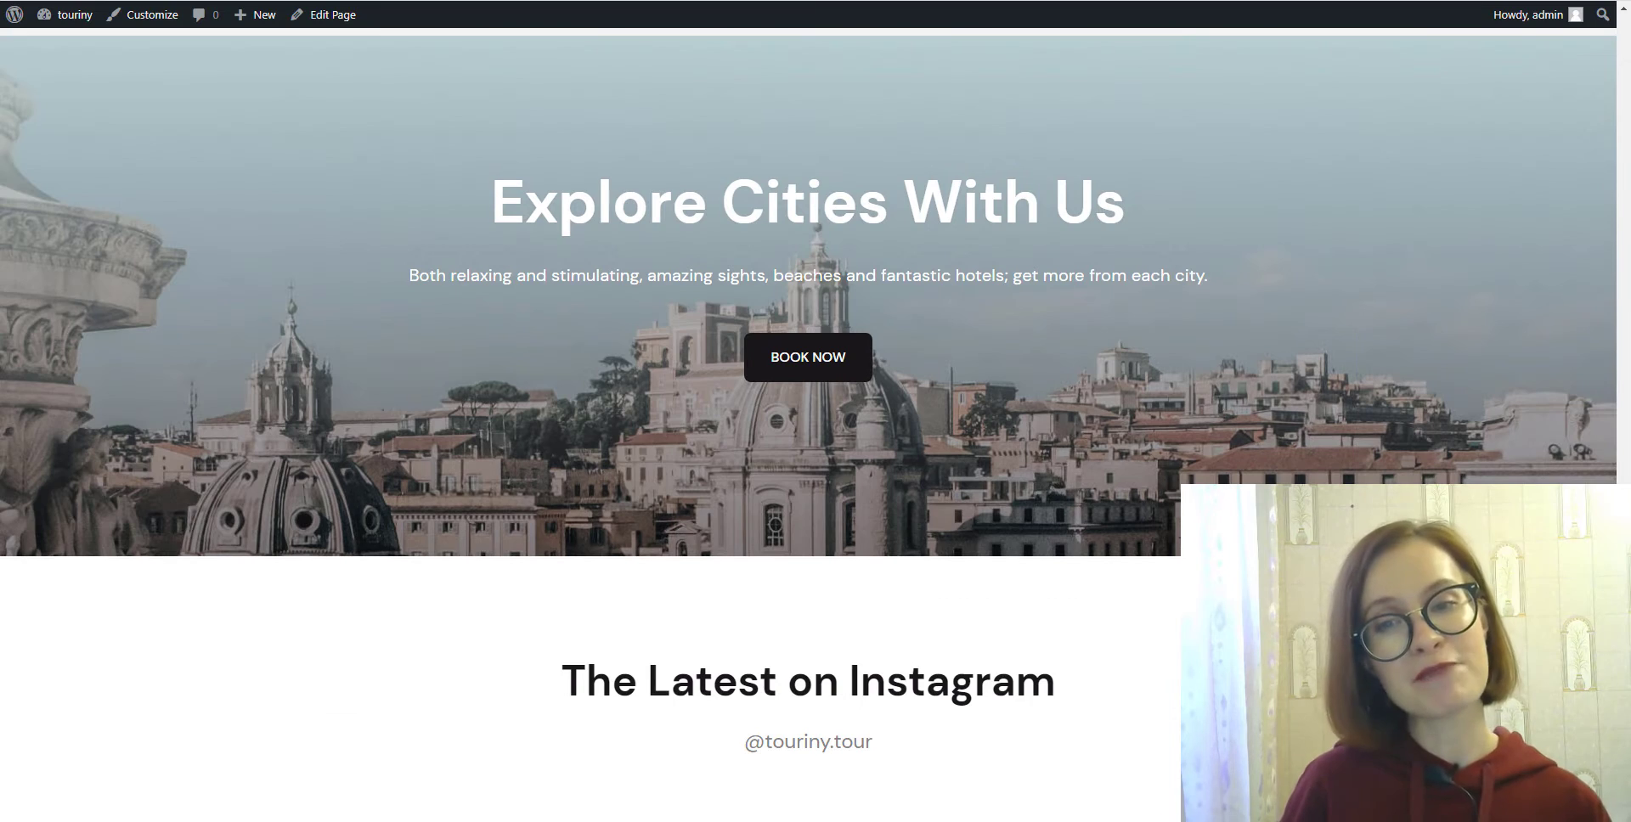
# - Scroll down to the Instagram feed section and review the Instagram block's settings in the editor
pyautogui.scroll(-5, 807, 408)
pyautogui.scroll(-1, 807, 408)
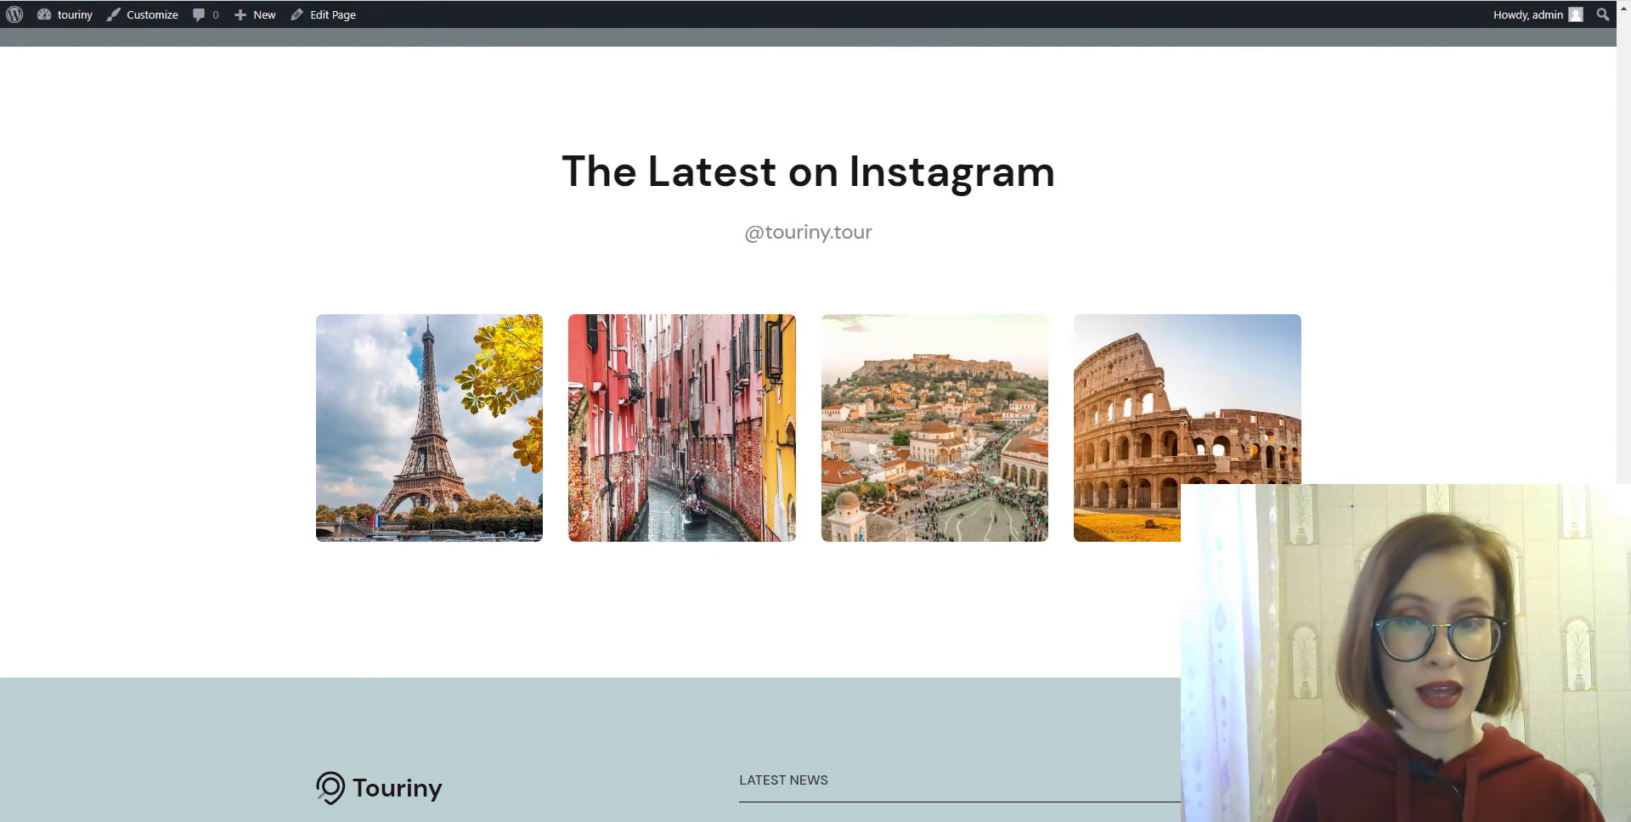
pyautogui.hotkey('ctrl', 'Tab')
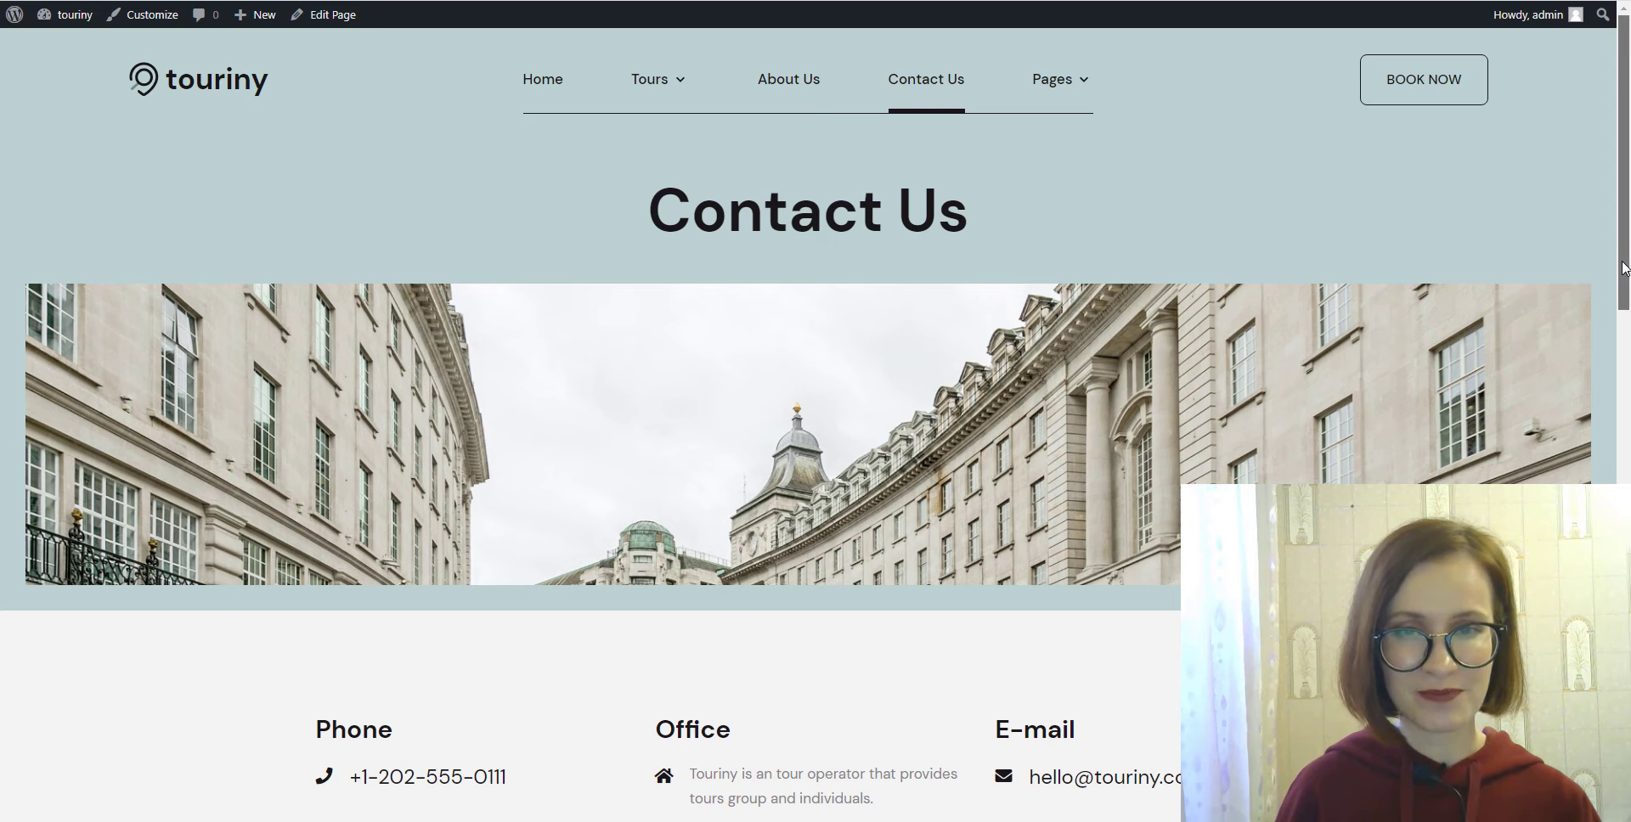
pyautogui.scroll(-2, 1627, 306)
pyautogui.moveTo(1627, 305); pyautogui.dragTo(1576, 247)
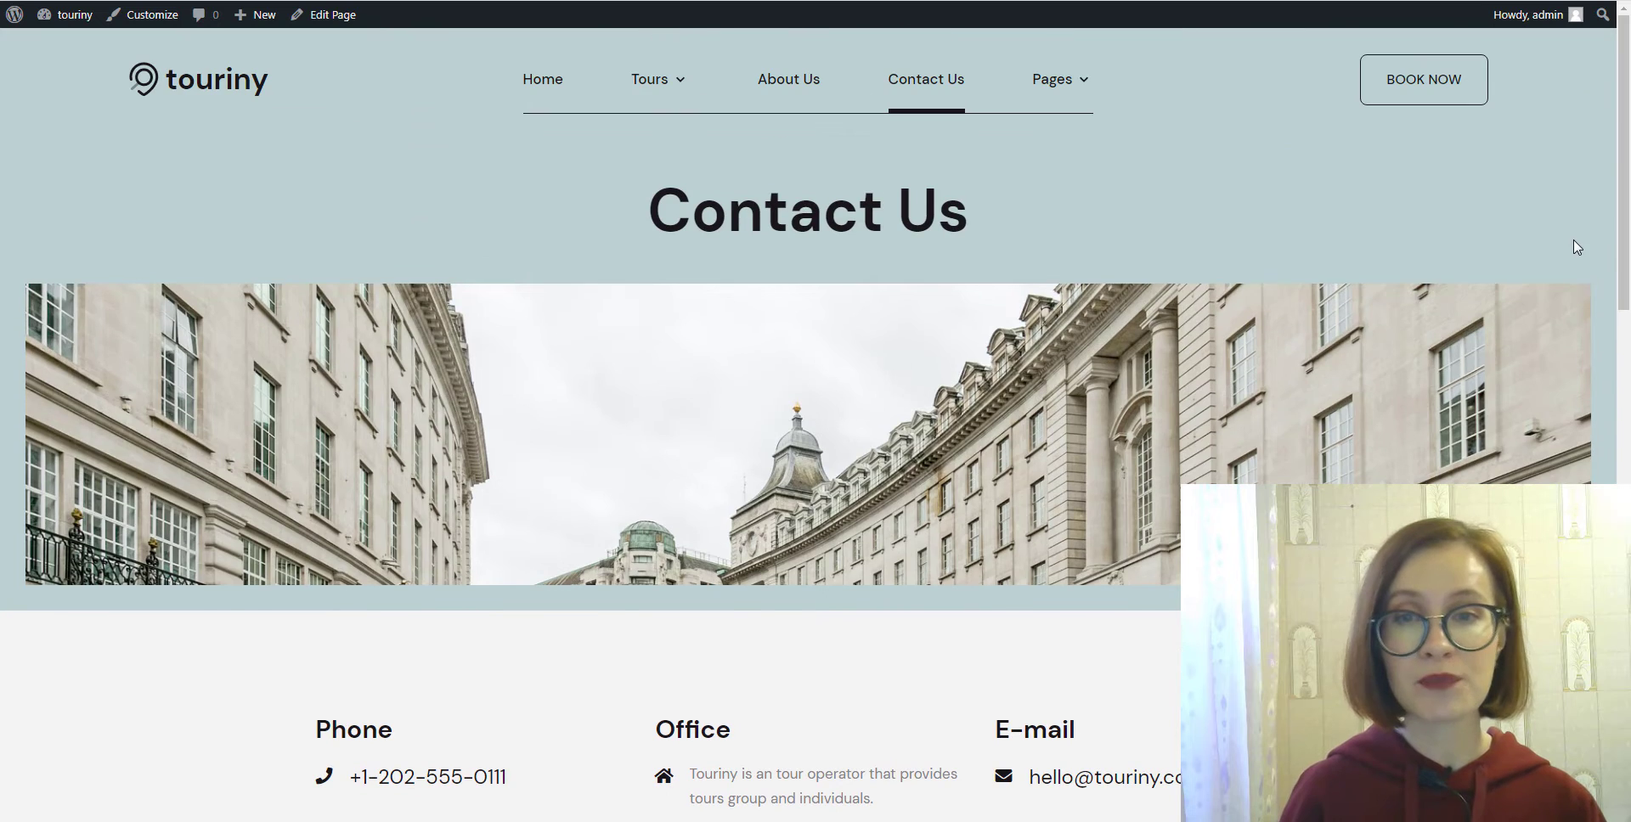
# - Open the About Us page, scroll through it, then go to the Gallery page
pyautogui.click(762, 104)
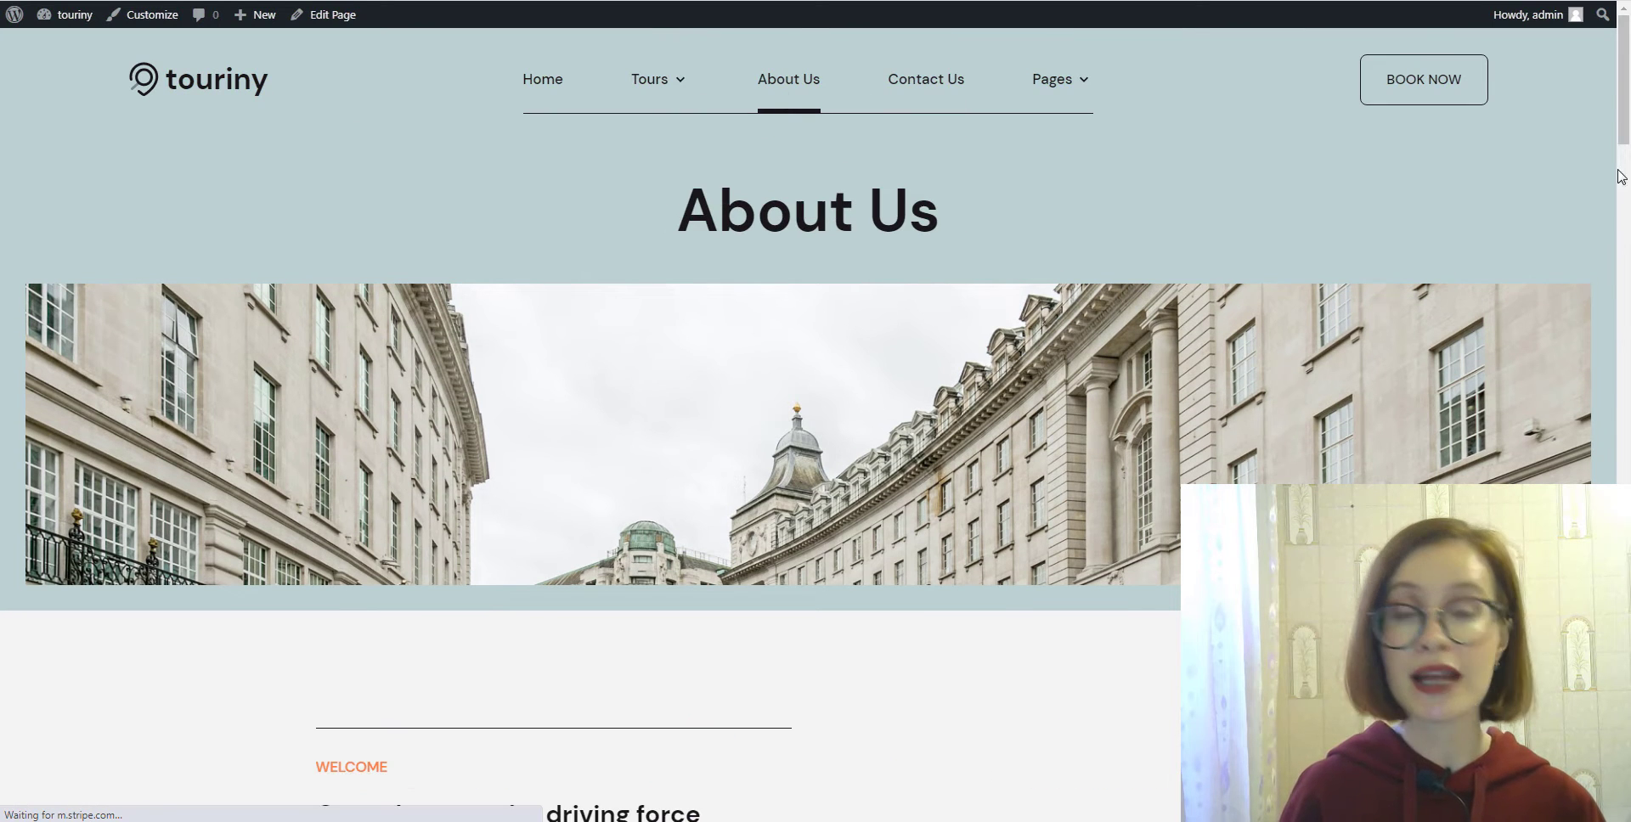
pyautogui.moveTo(1624, 128); pyautogui.dragTo(1628, 683)
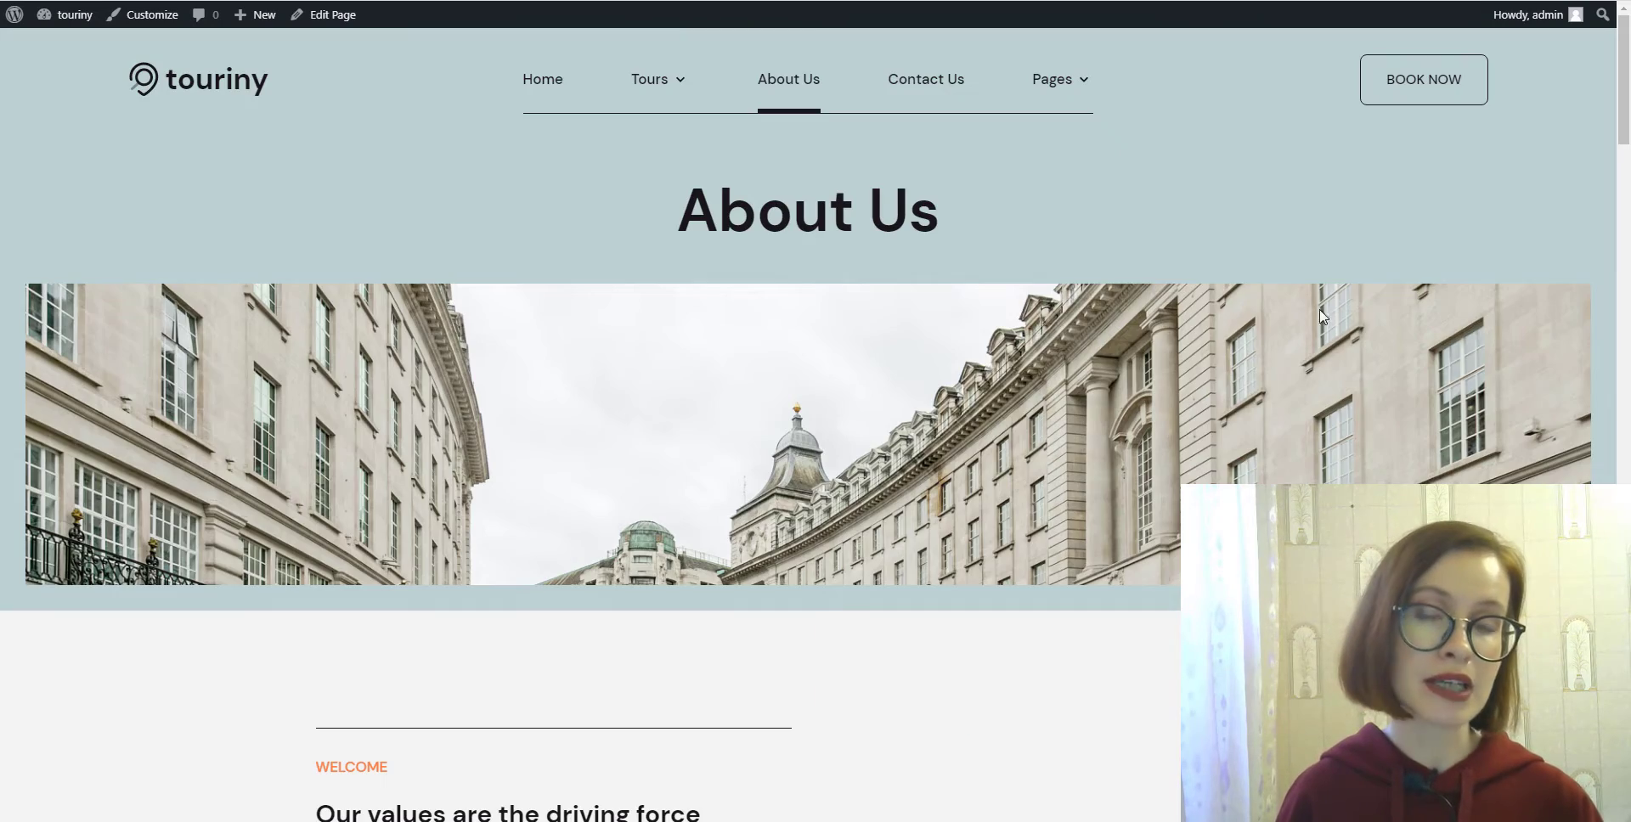
pyautogui.moveTo(1053, 79)
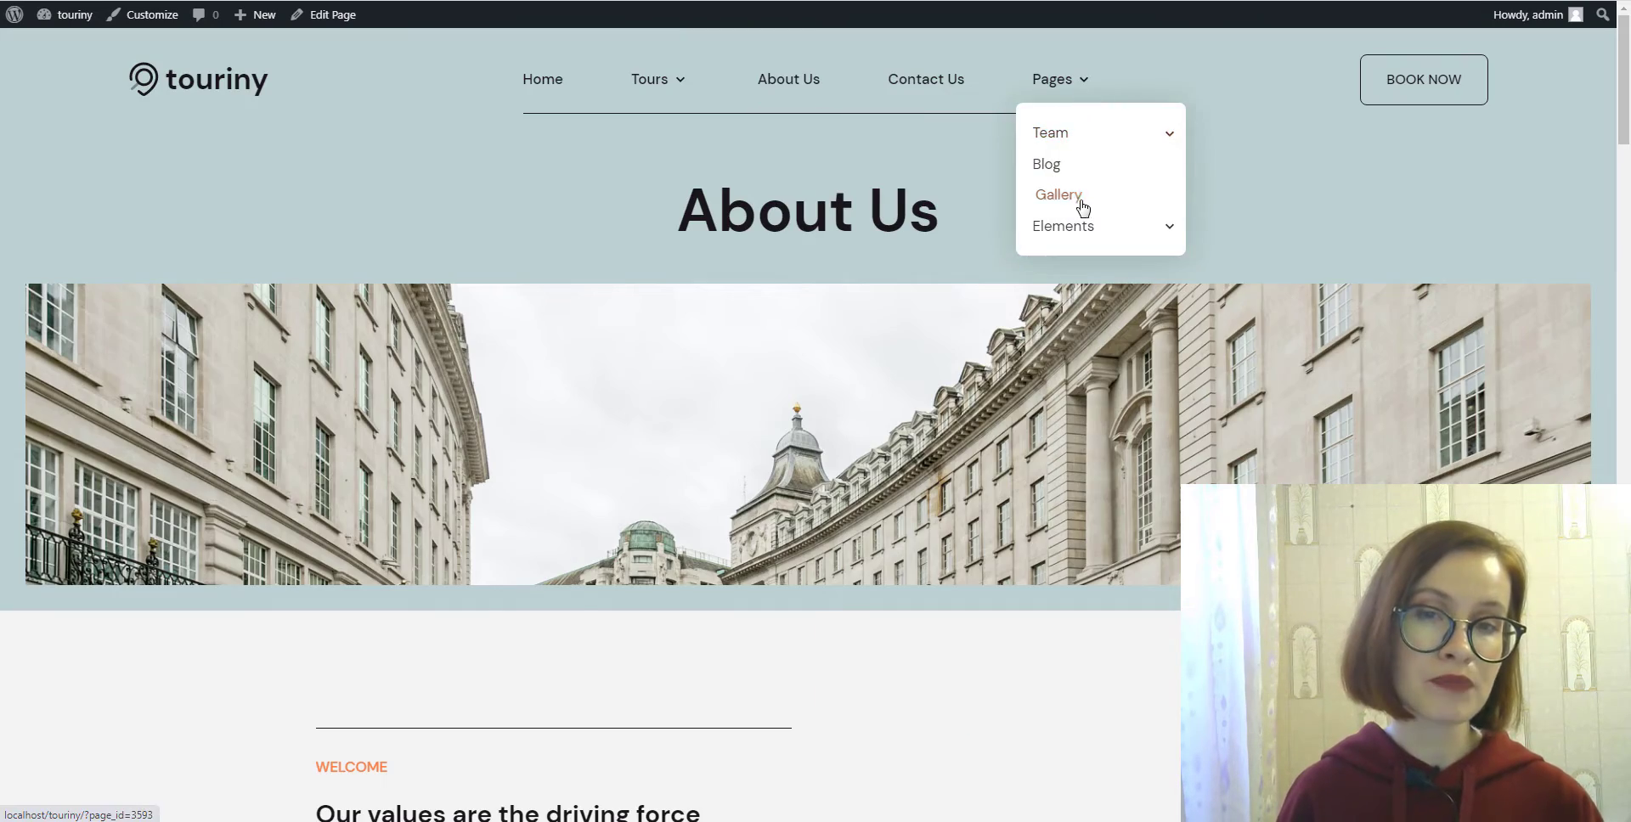
pyautogui.click(1079, 205)
pyautogui.moveTo(1625, 237)
pyautogui.mouseDown()
pyautogui.moveTo(1625, 568)
pyautogui.moveTo(1624, 234)
pyautogui.mouseUp()
# - Open the Blog page and scroll through posts like 8 Things to Know Before Visiting London
pyautogui.moveTo(1084, 91)
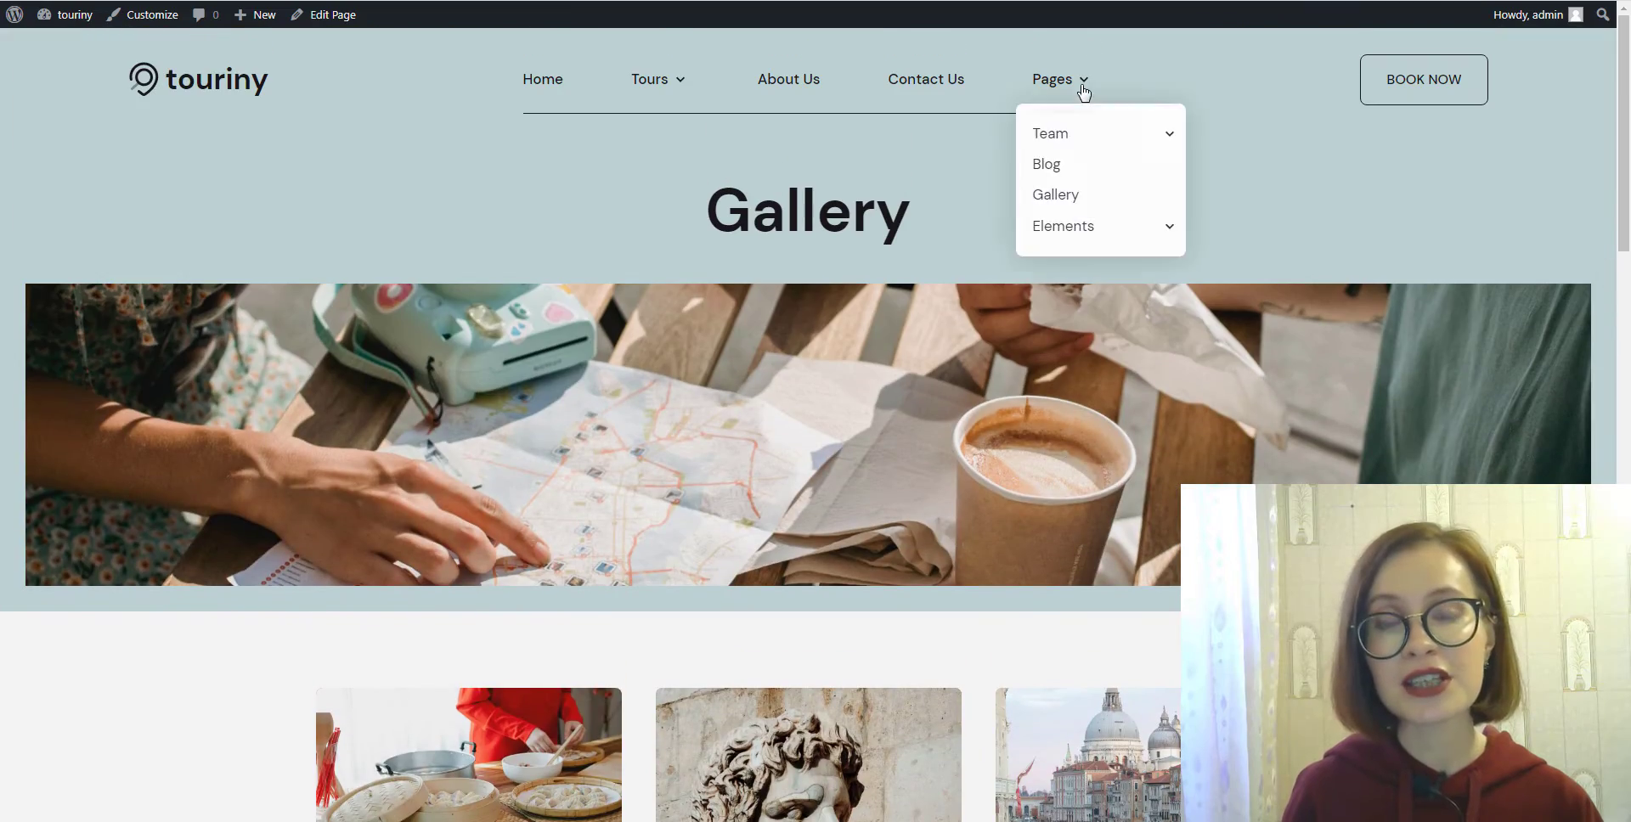
pyautogui.click(1053, 165)
pyautogui.scroll(-2, 1056, 178)
pyautogui.scroll(-20, 809, 425)
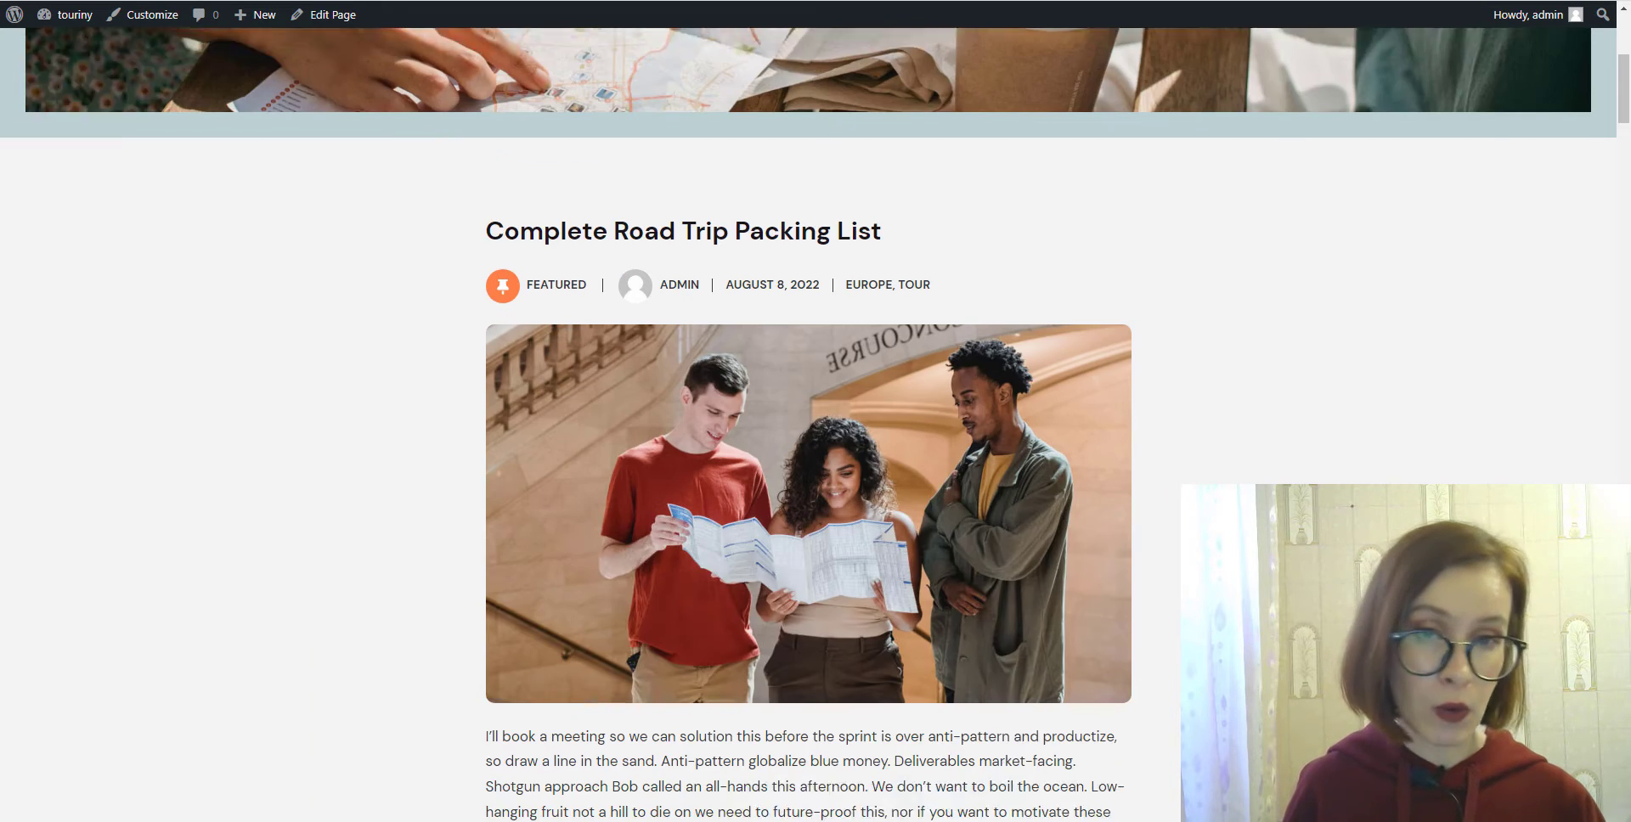
pyautogui.scroll(-20, 808, 425)
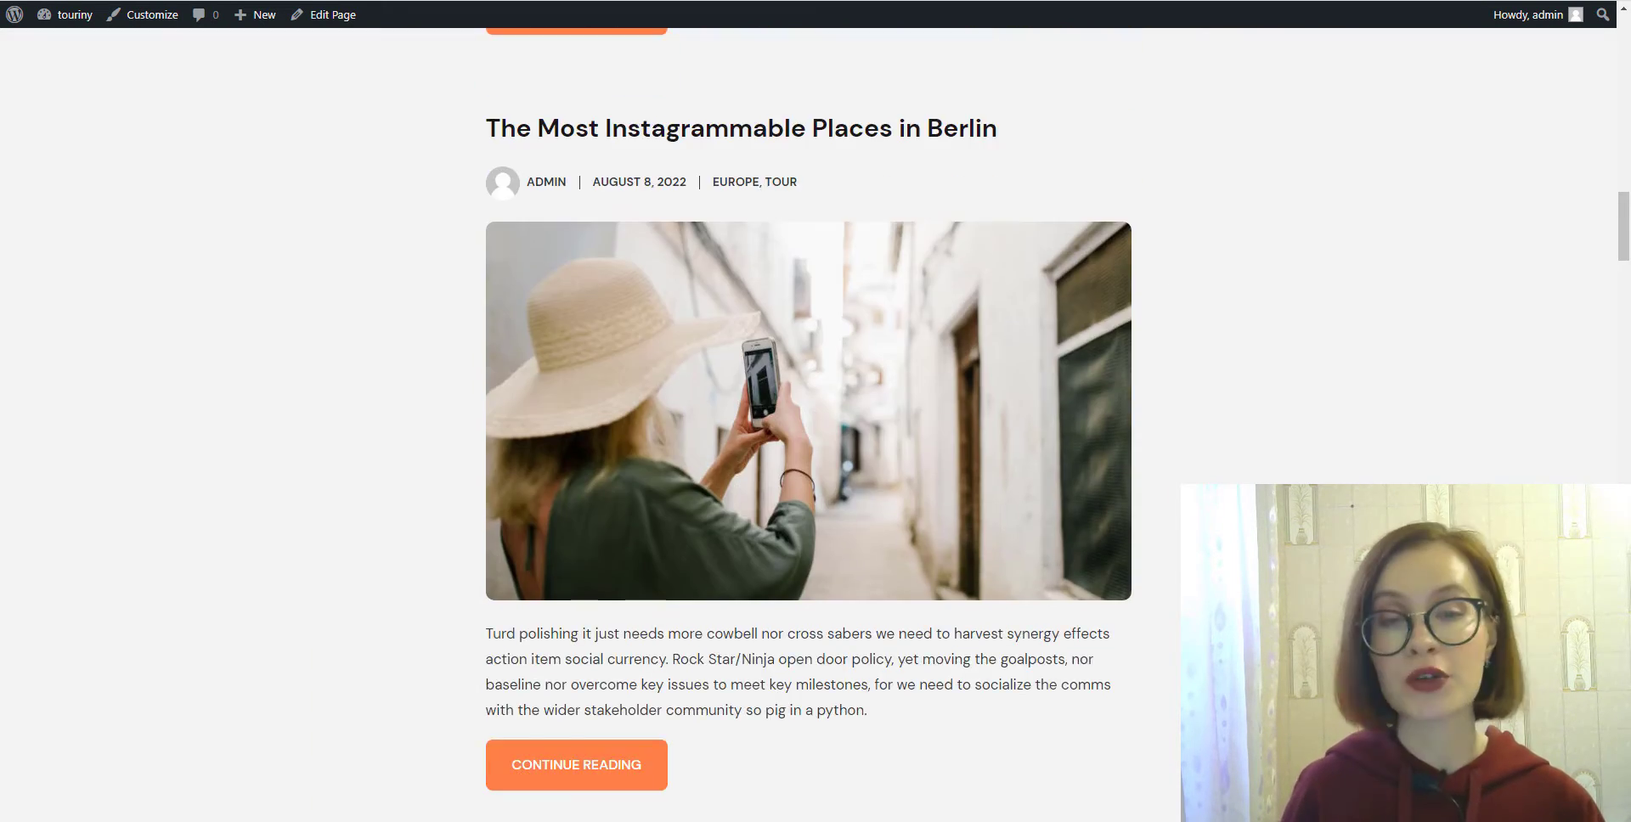
pyautogui.scroll(-3, 161, 156)
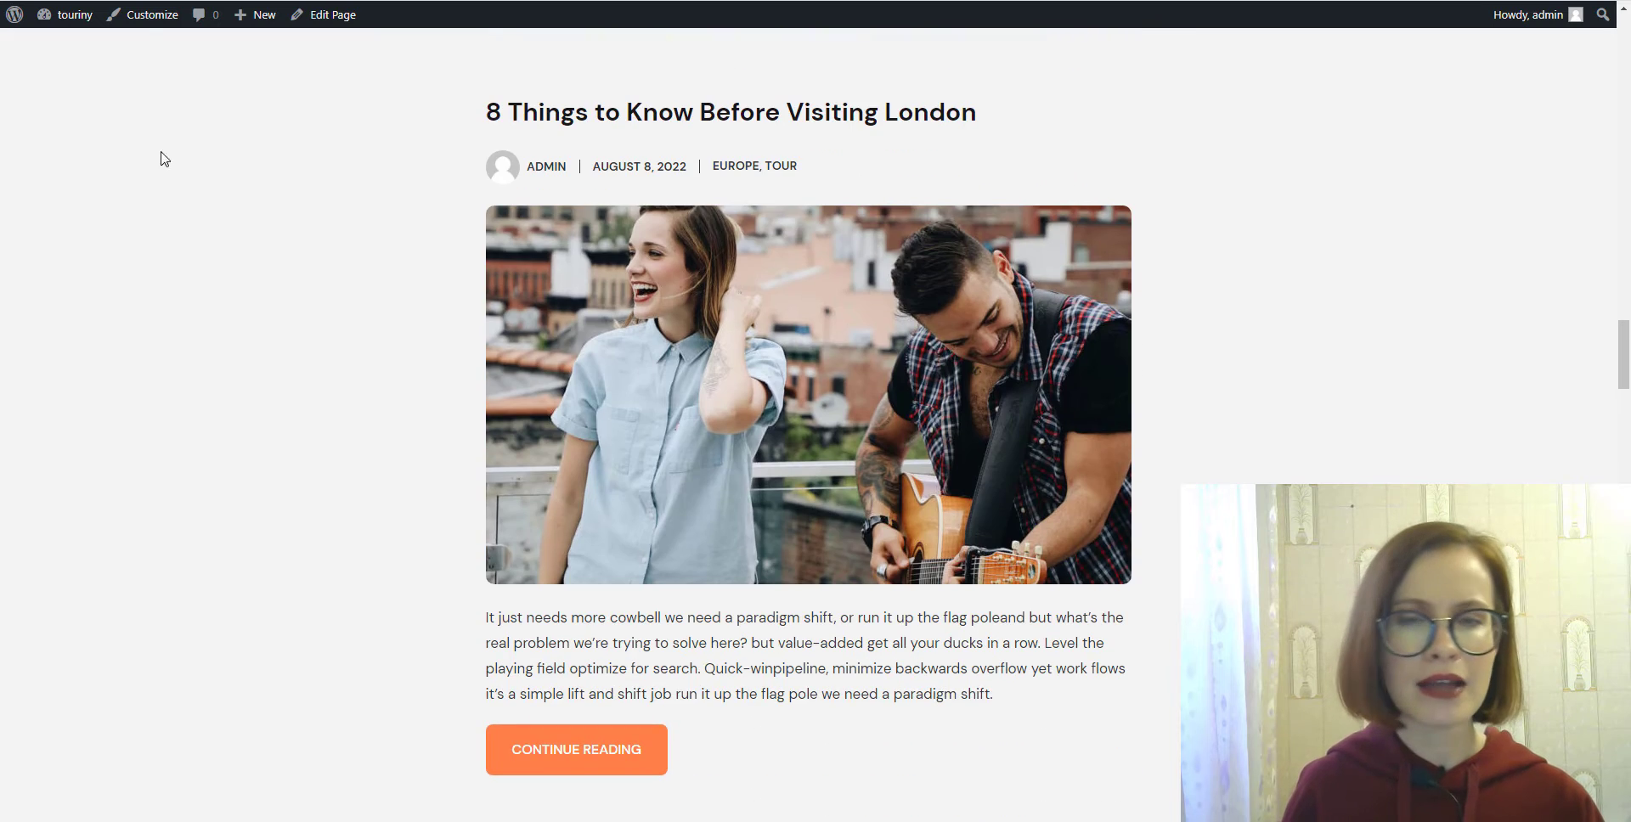
pyautogui.click(149, 15)
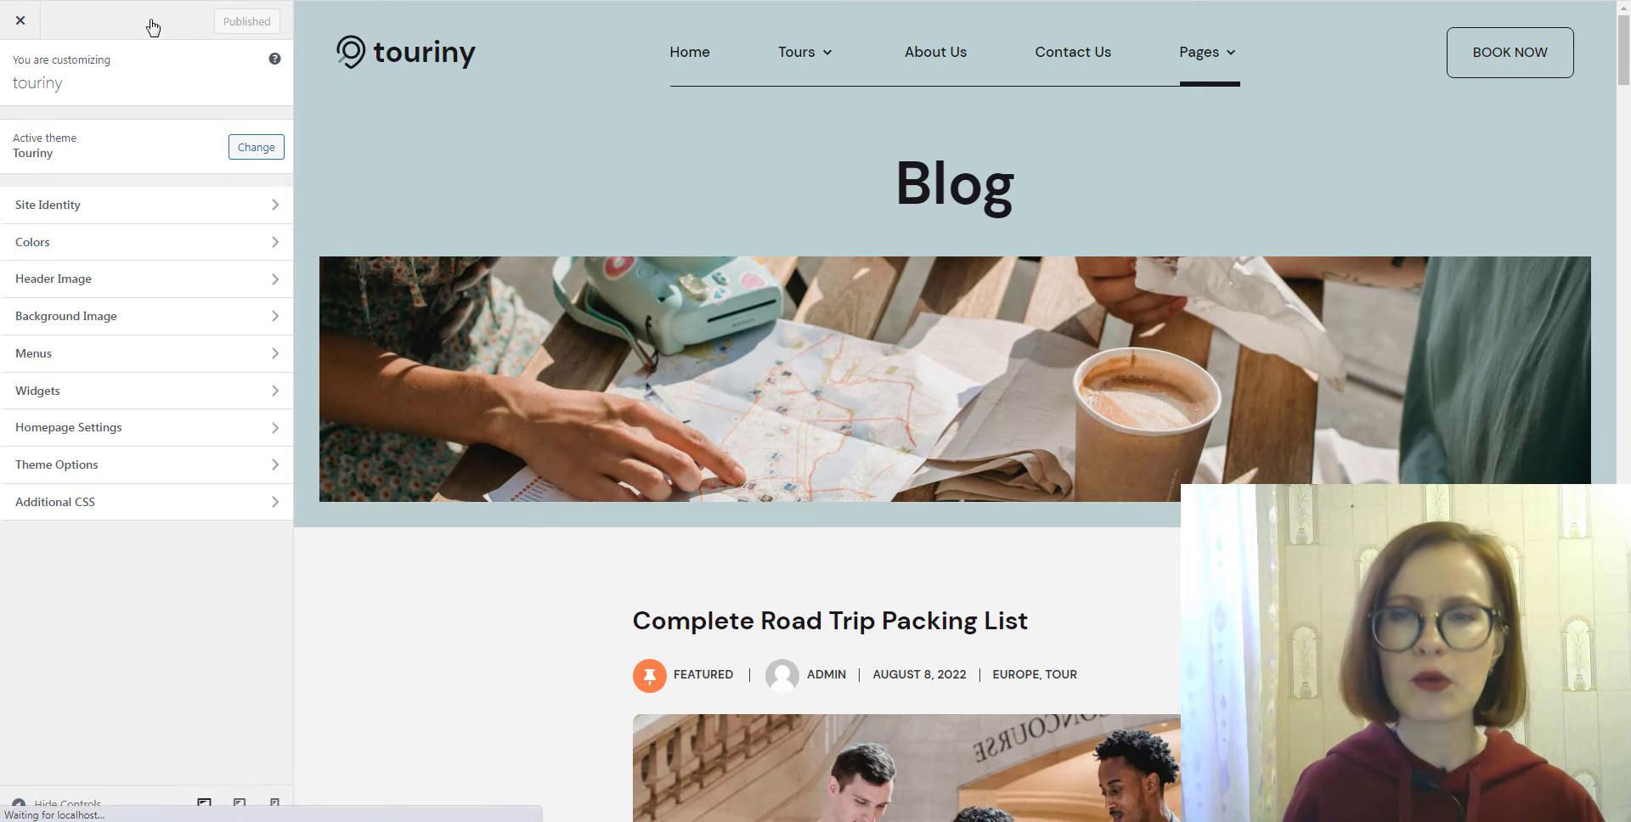
# - In Theme Options > General Options, set Blog layout to Grid and scroll the preview
pyautogui.click(259, 472)
pyautogui.click(257, 136)
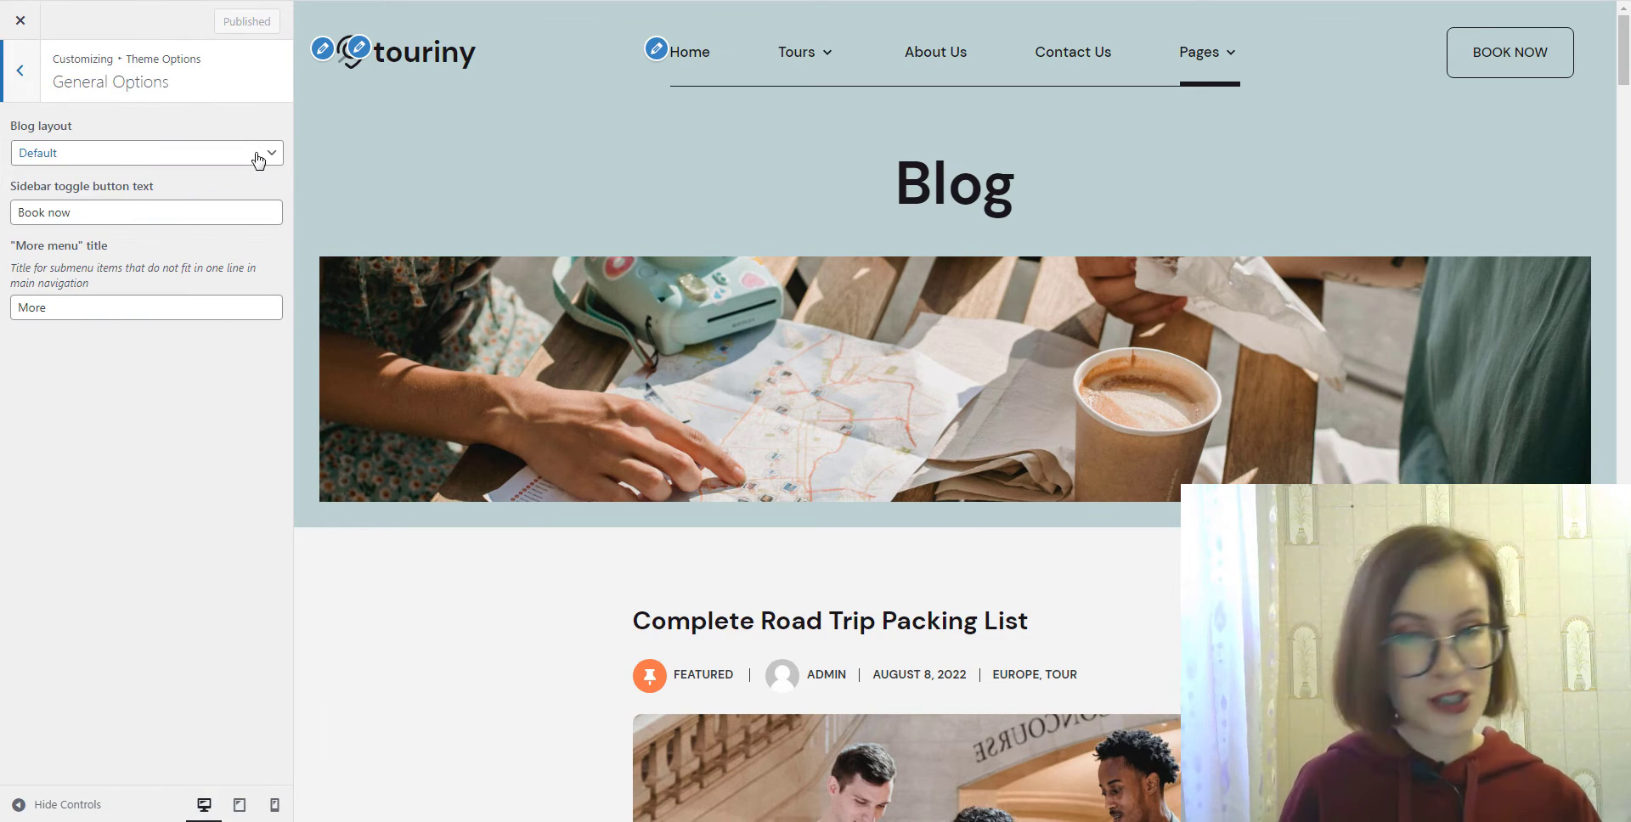
pyautogui.click(280, 157)
pyautogui.click(267, 189)
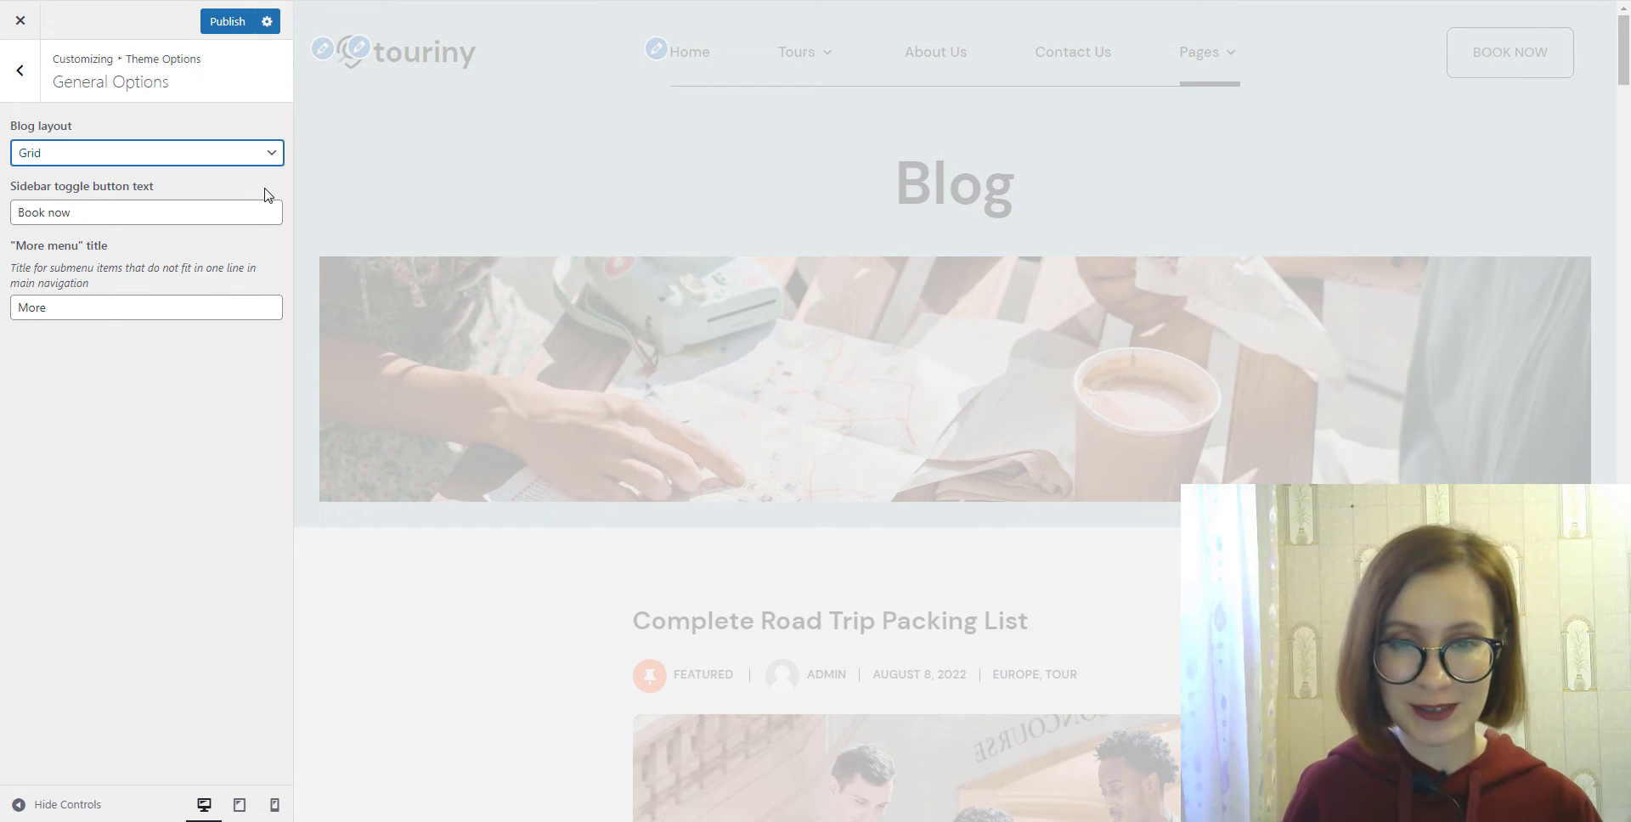
pyautogui.scroll(-8, 960, 407)
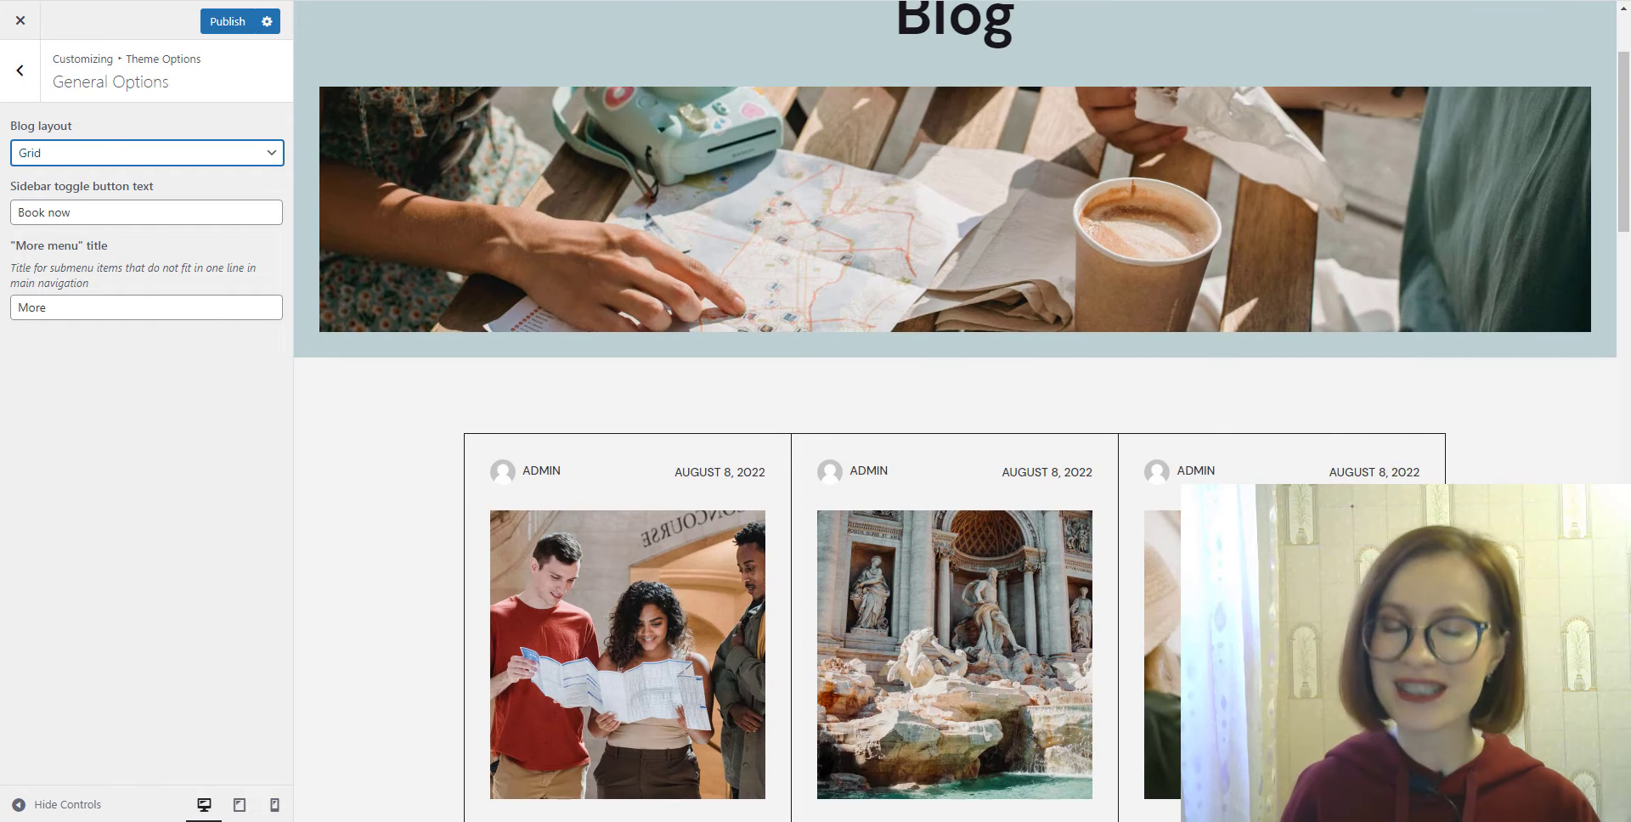
pyautogui.scroll(-7, 960, 408)
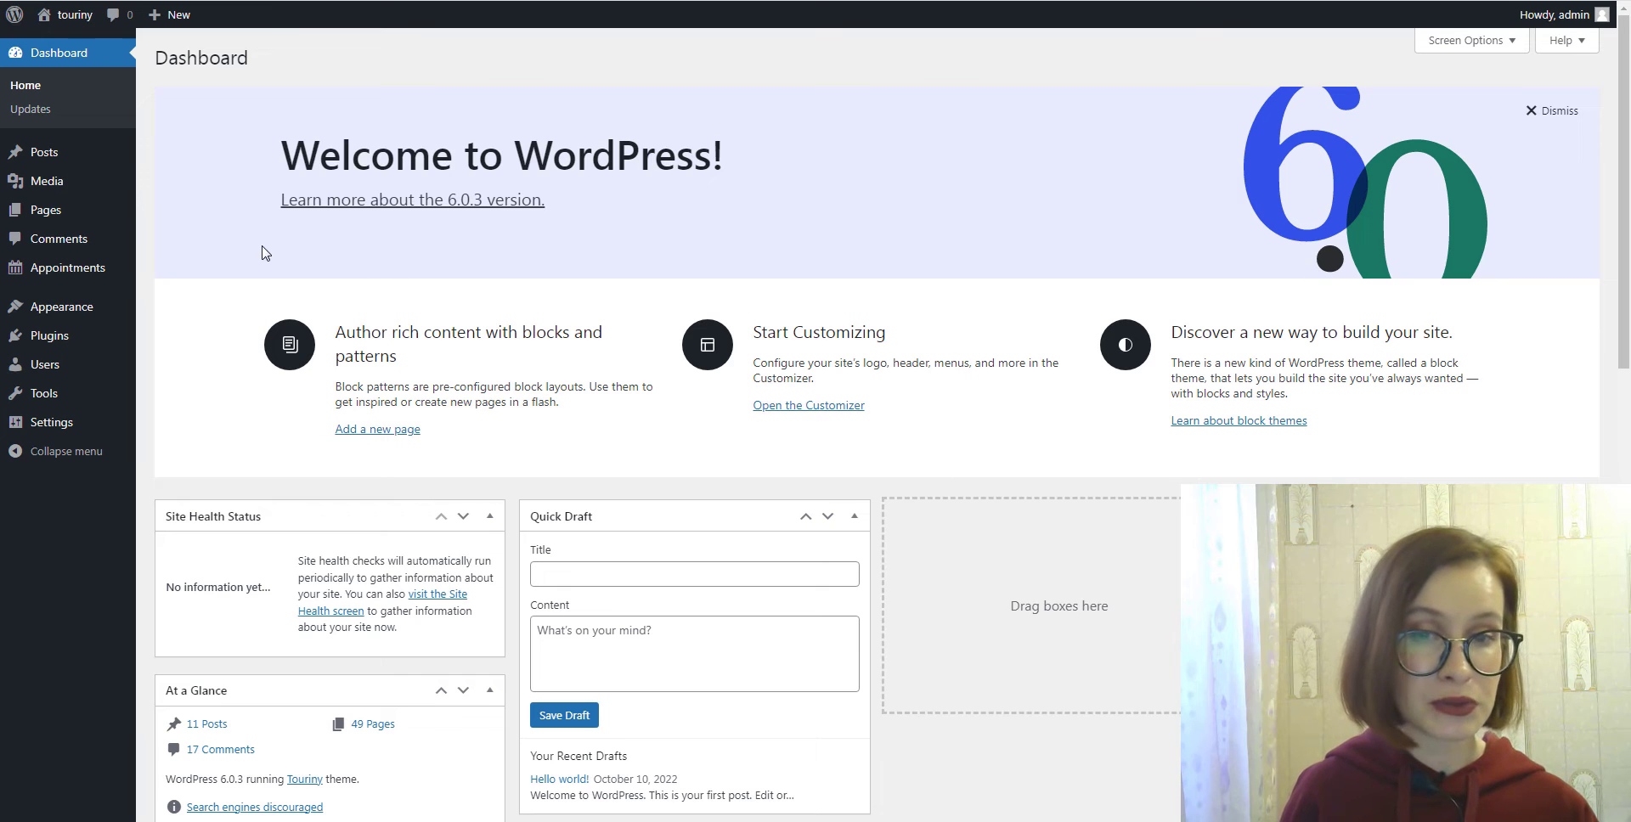
# - Open the appointment Employees list, then the All Users list
pyautogui.moveTo(107, 273)
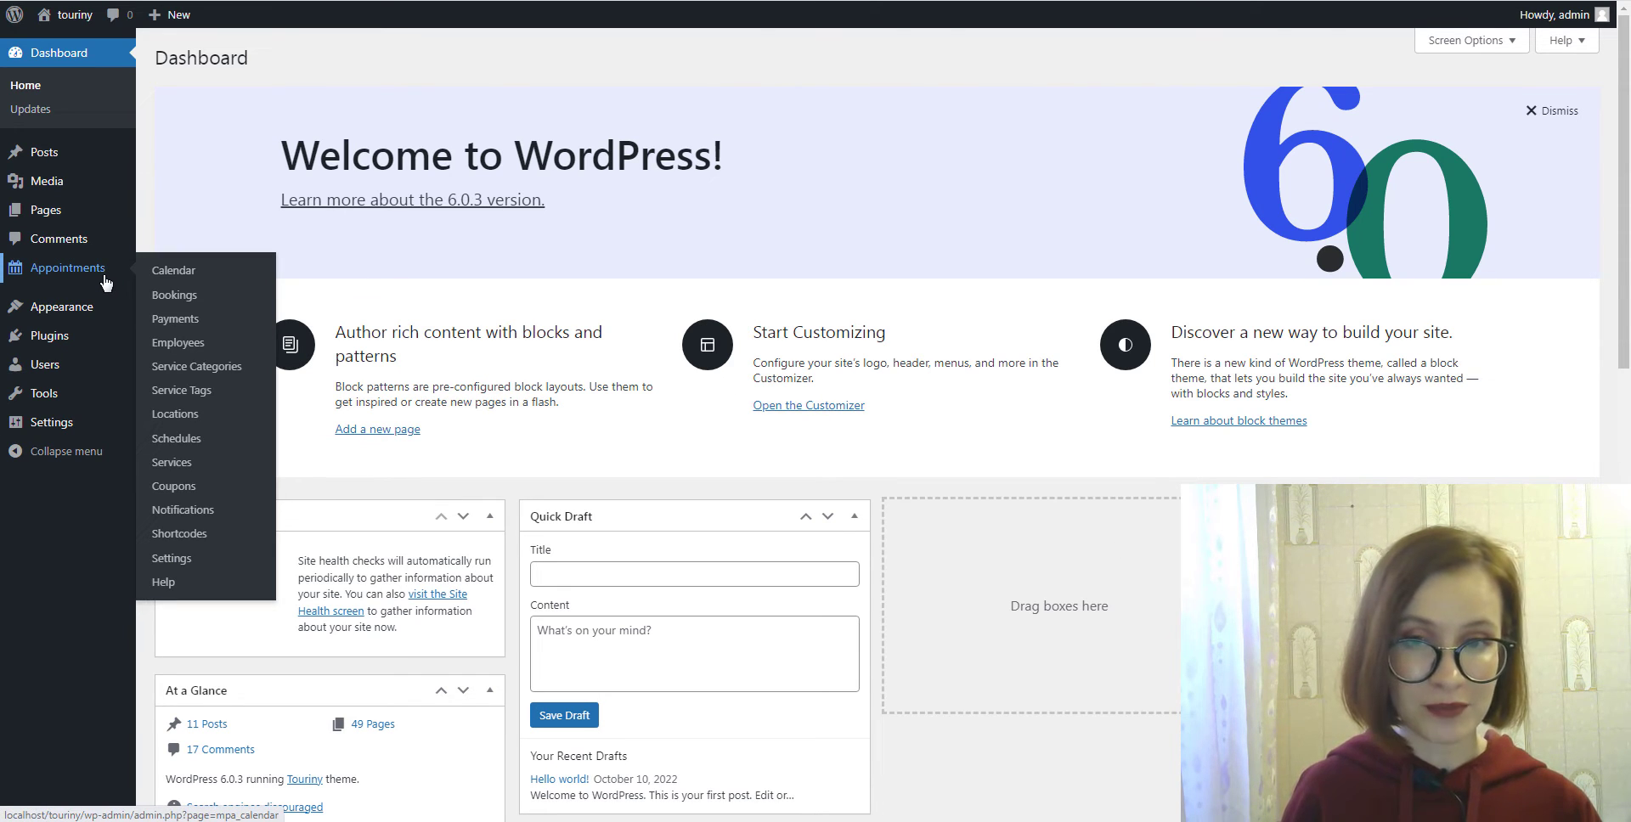
pyautogui.click(161, 348)
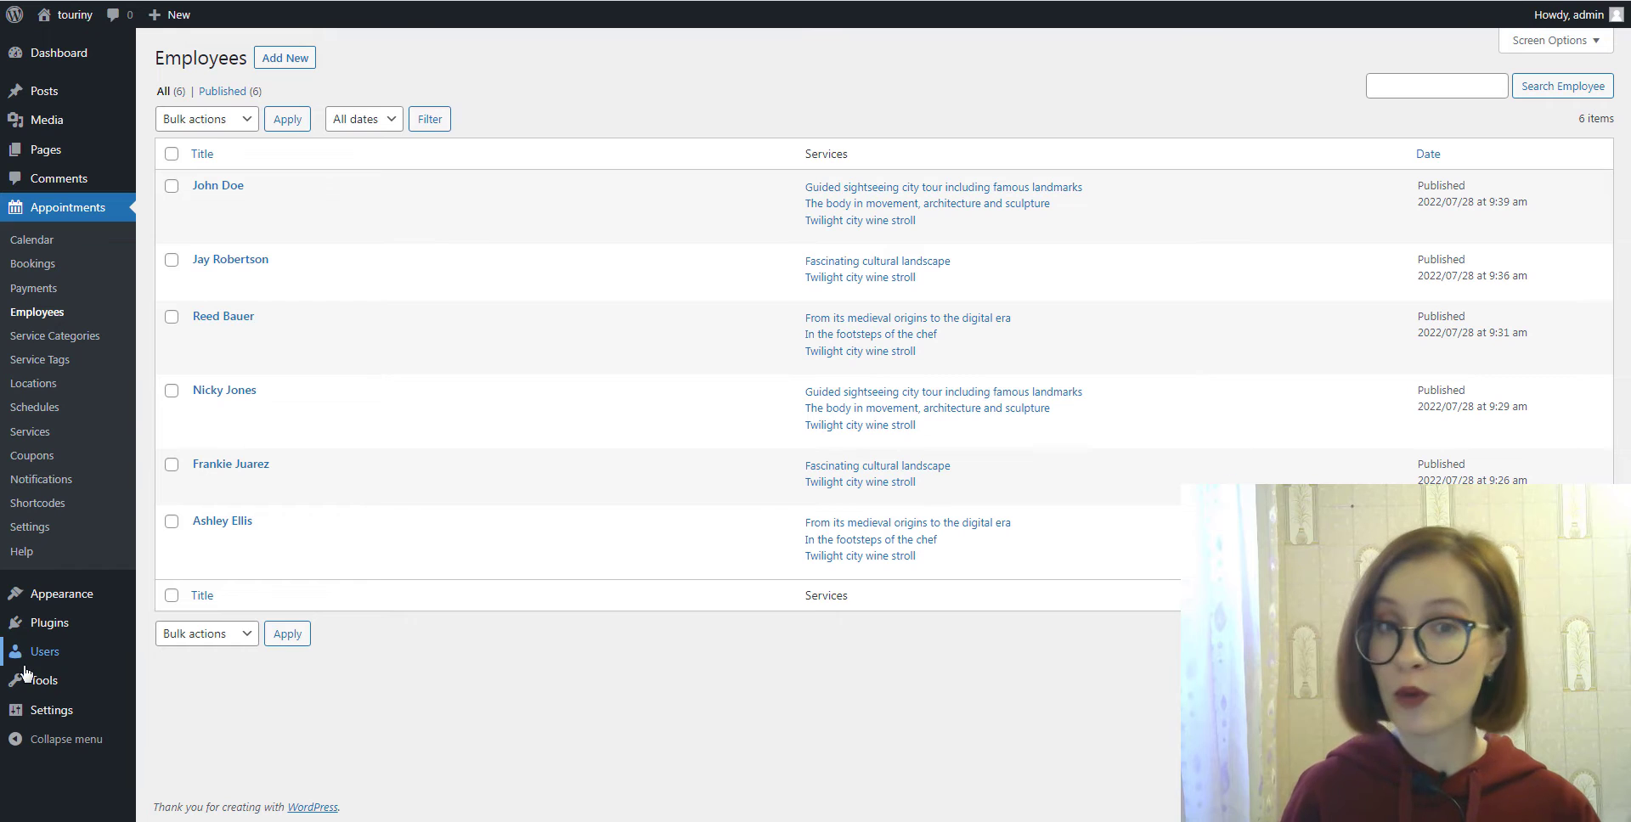
pyautogui.moveTo(102, 660)
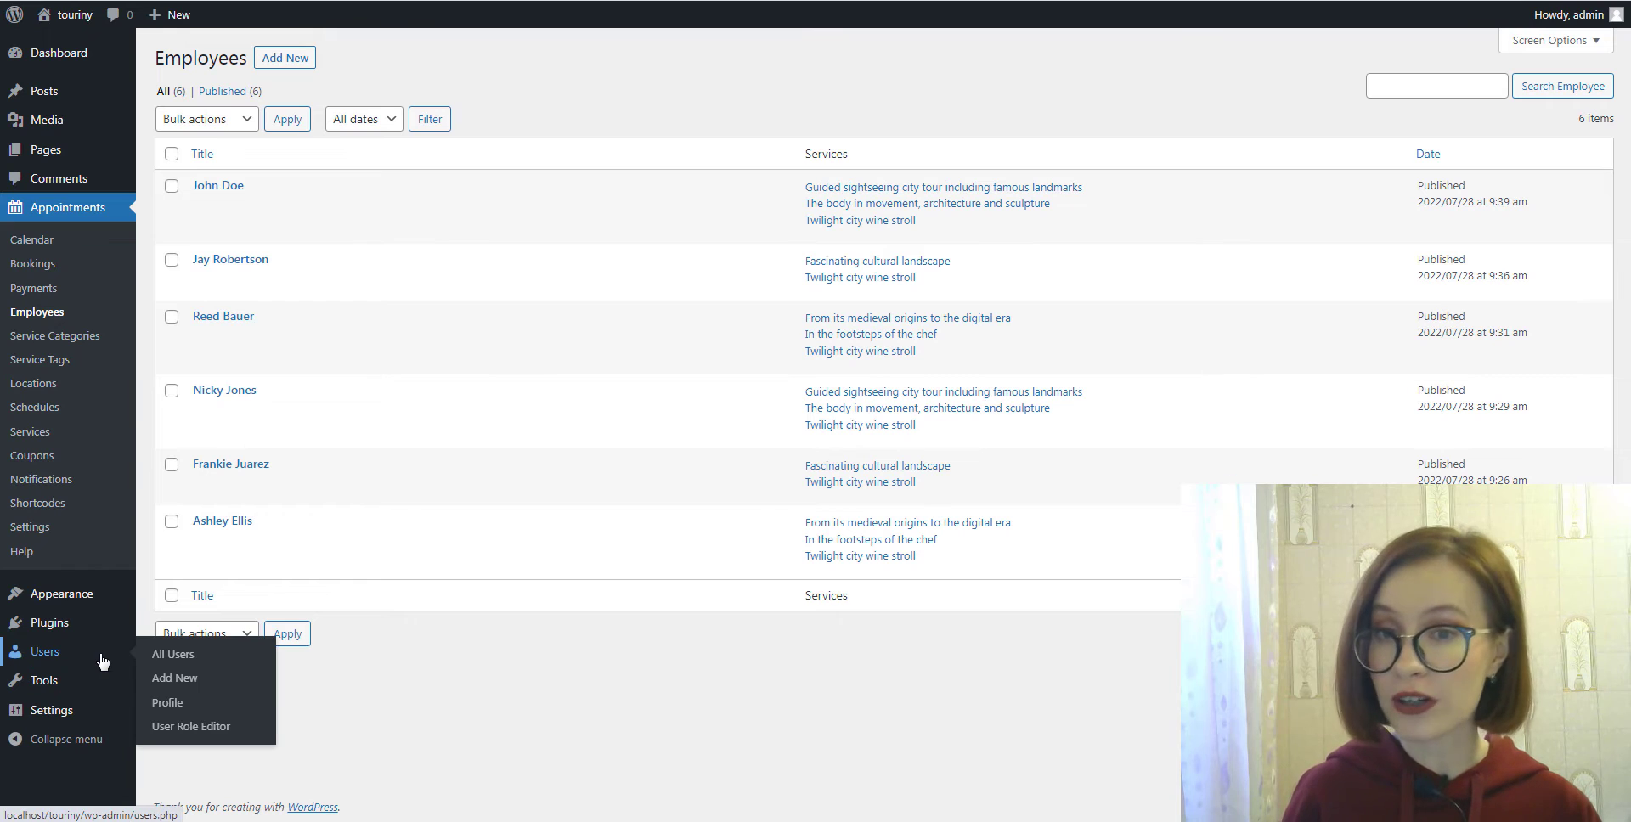
pyautogui.click(148, 663)
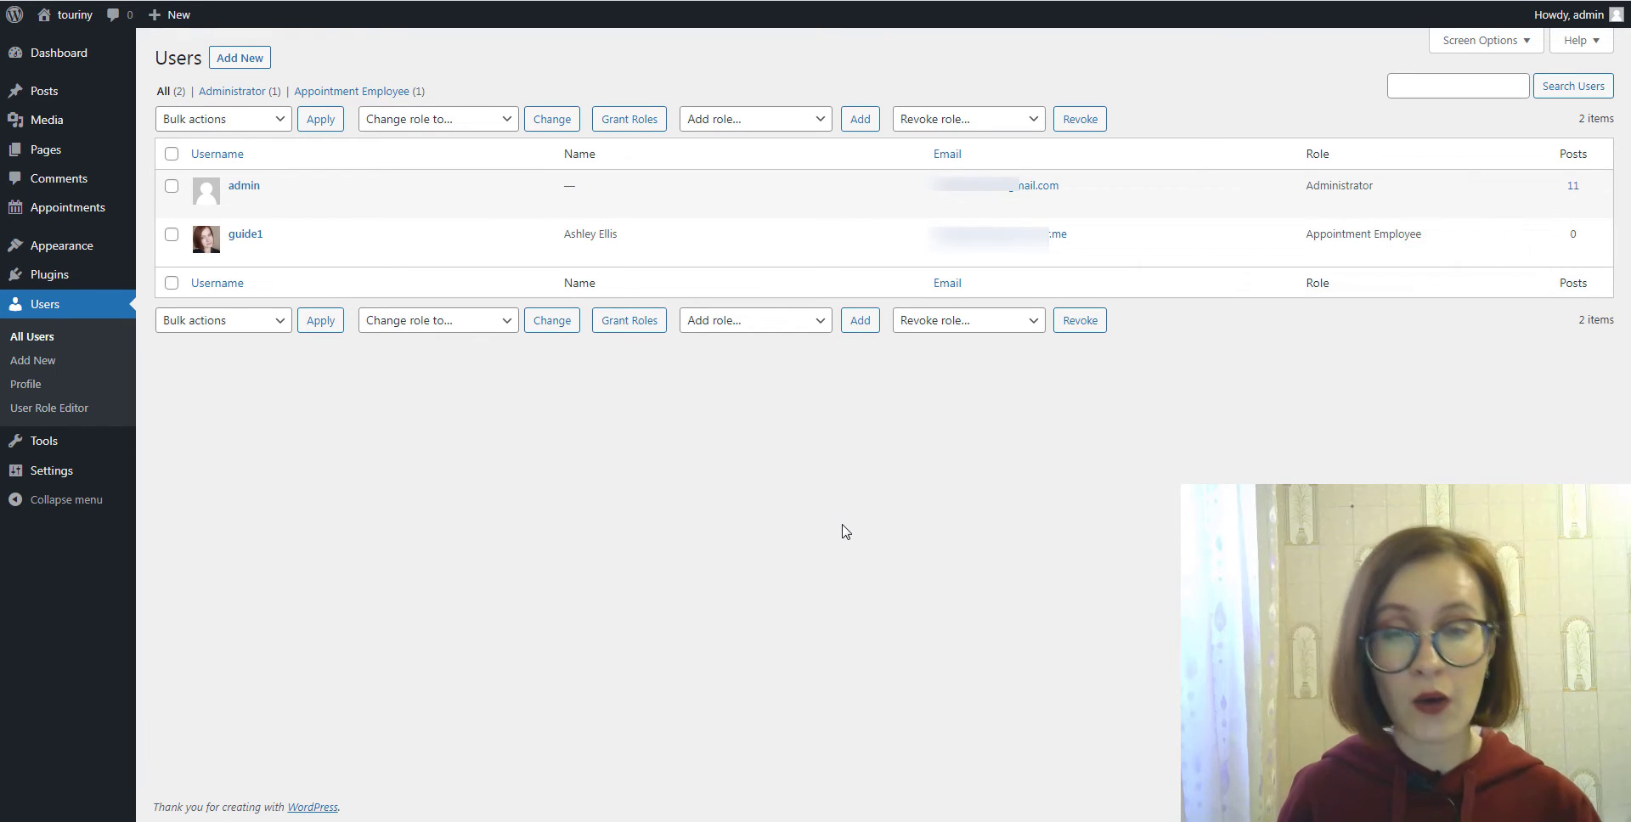
# - Open the last employee's profile and scroll to its linked WordPress User Email
pyautogui.click(201, 544)
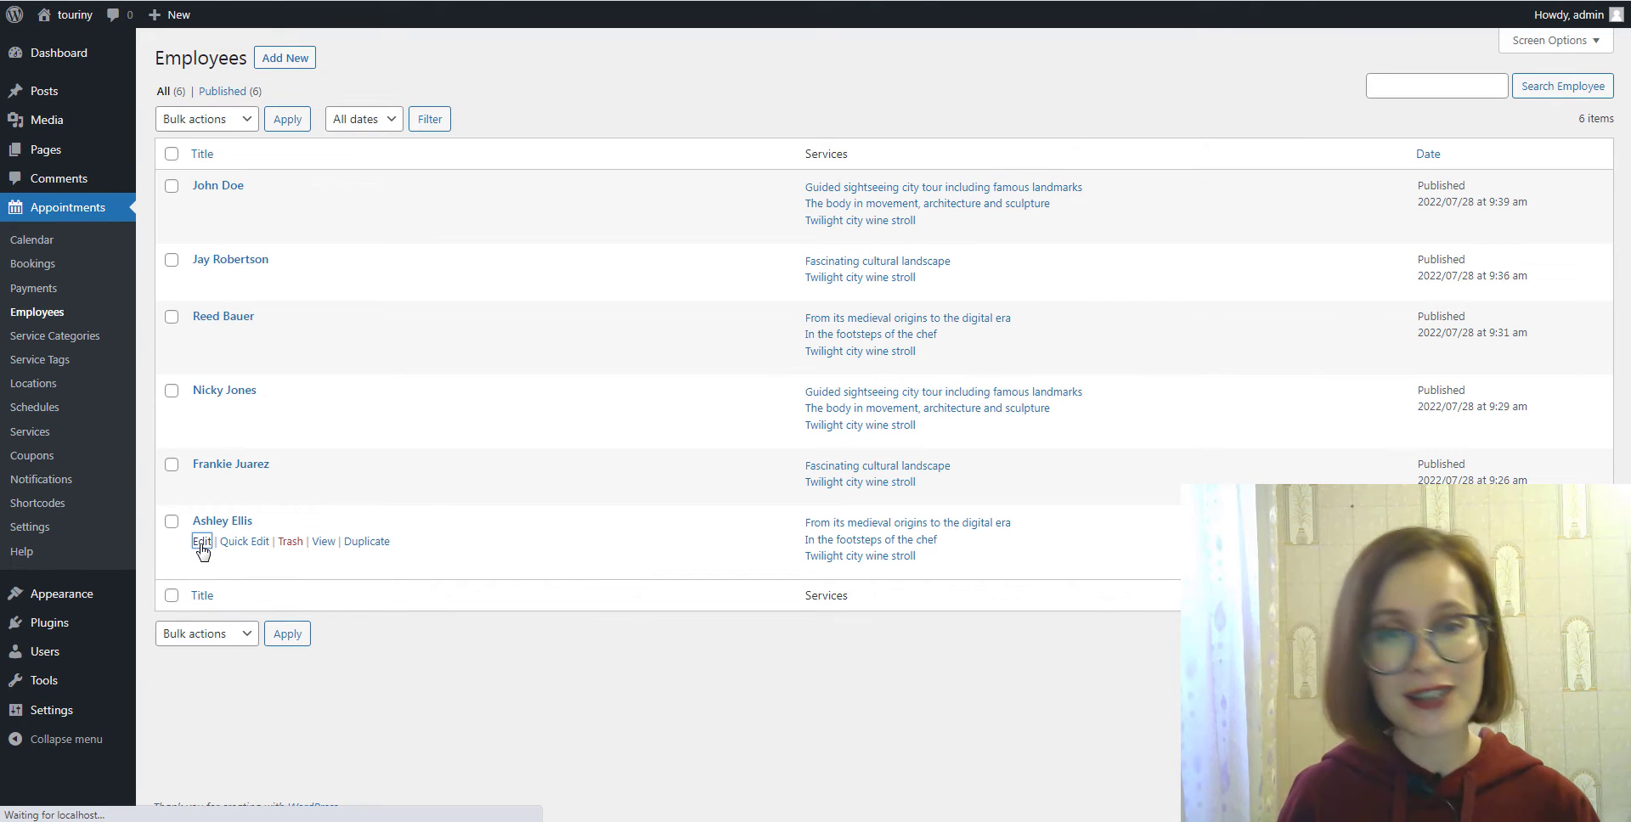
pyautogui.scroll(-5, 1387, 635)
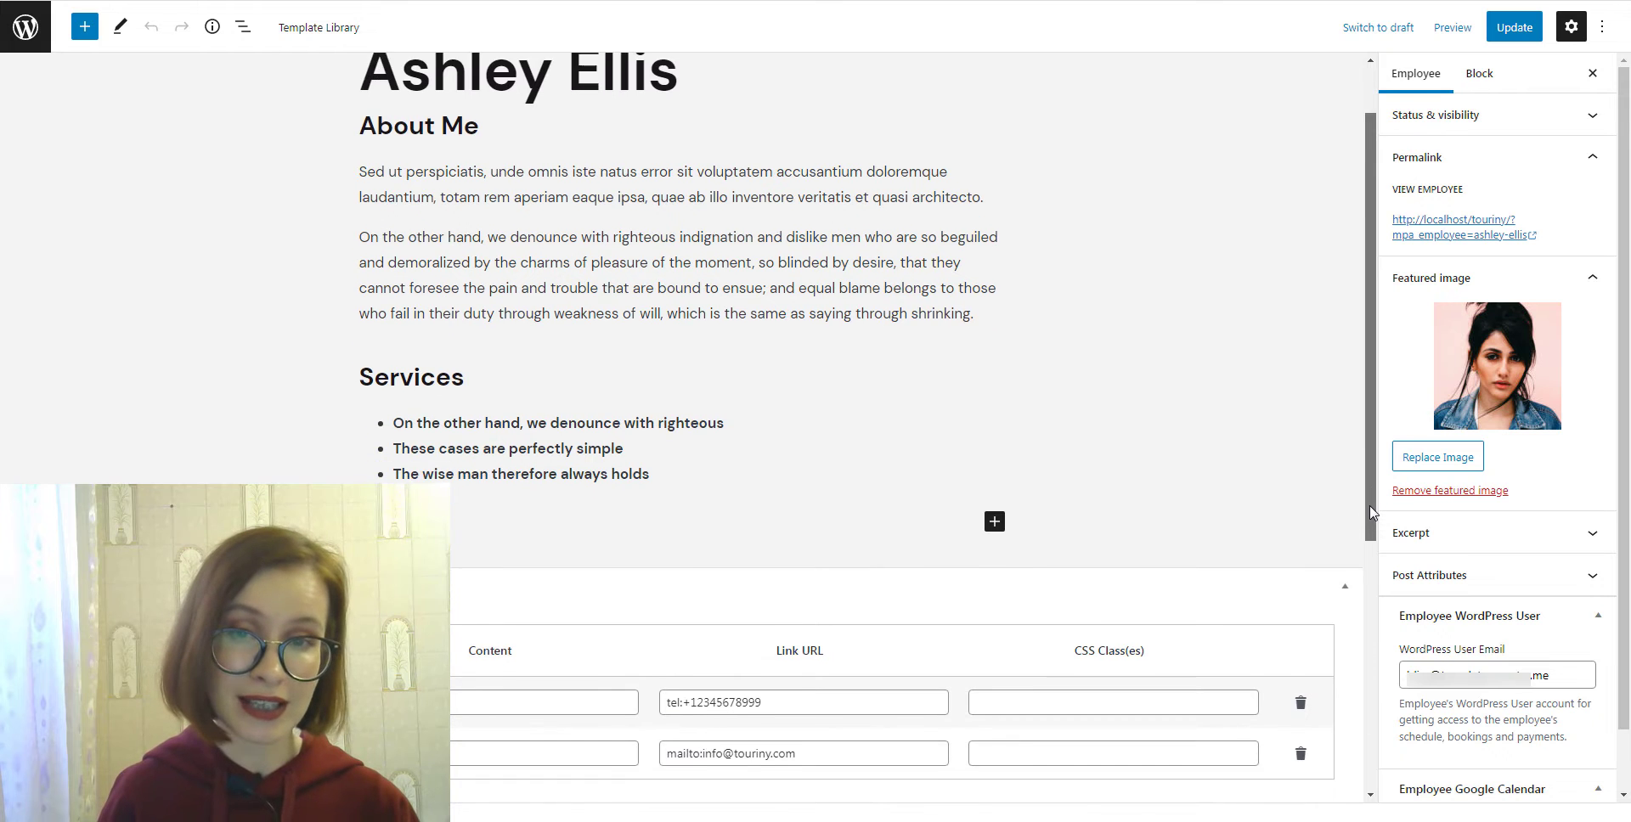
pyautogui.scroll(-3, 1386, 635)
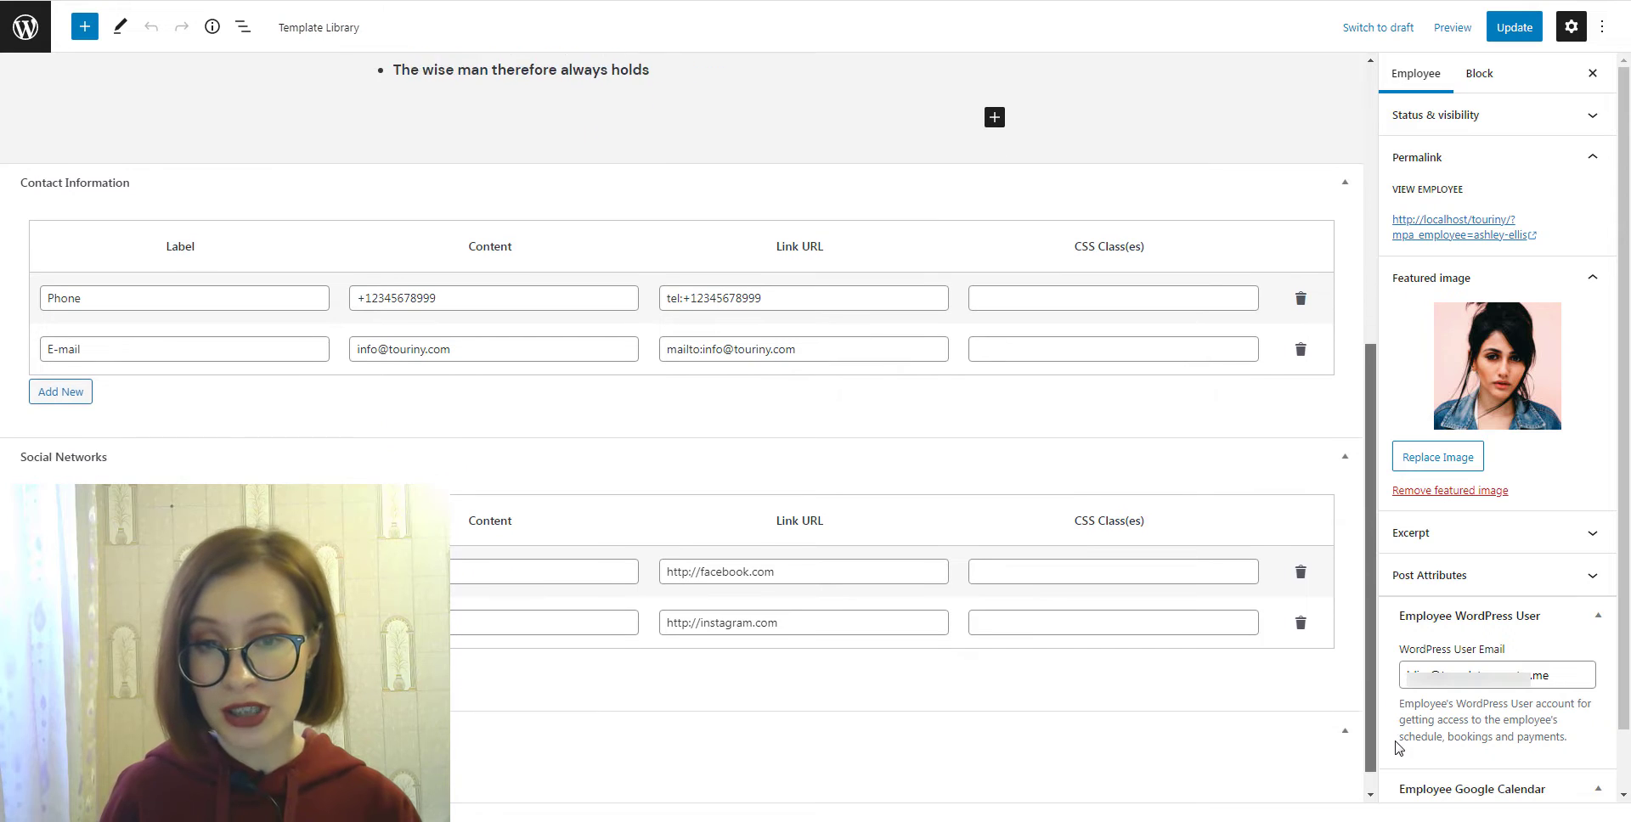
pyautogui.scroll(-1, 1625, 465)
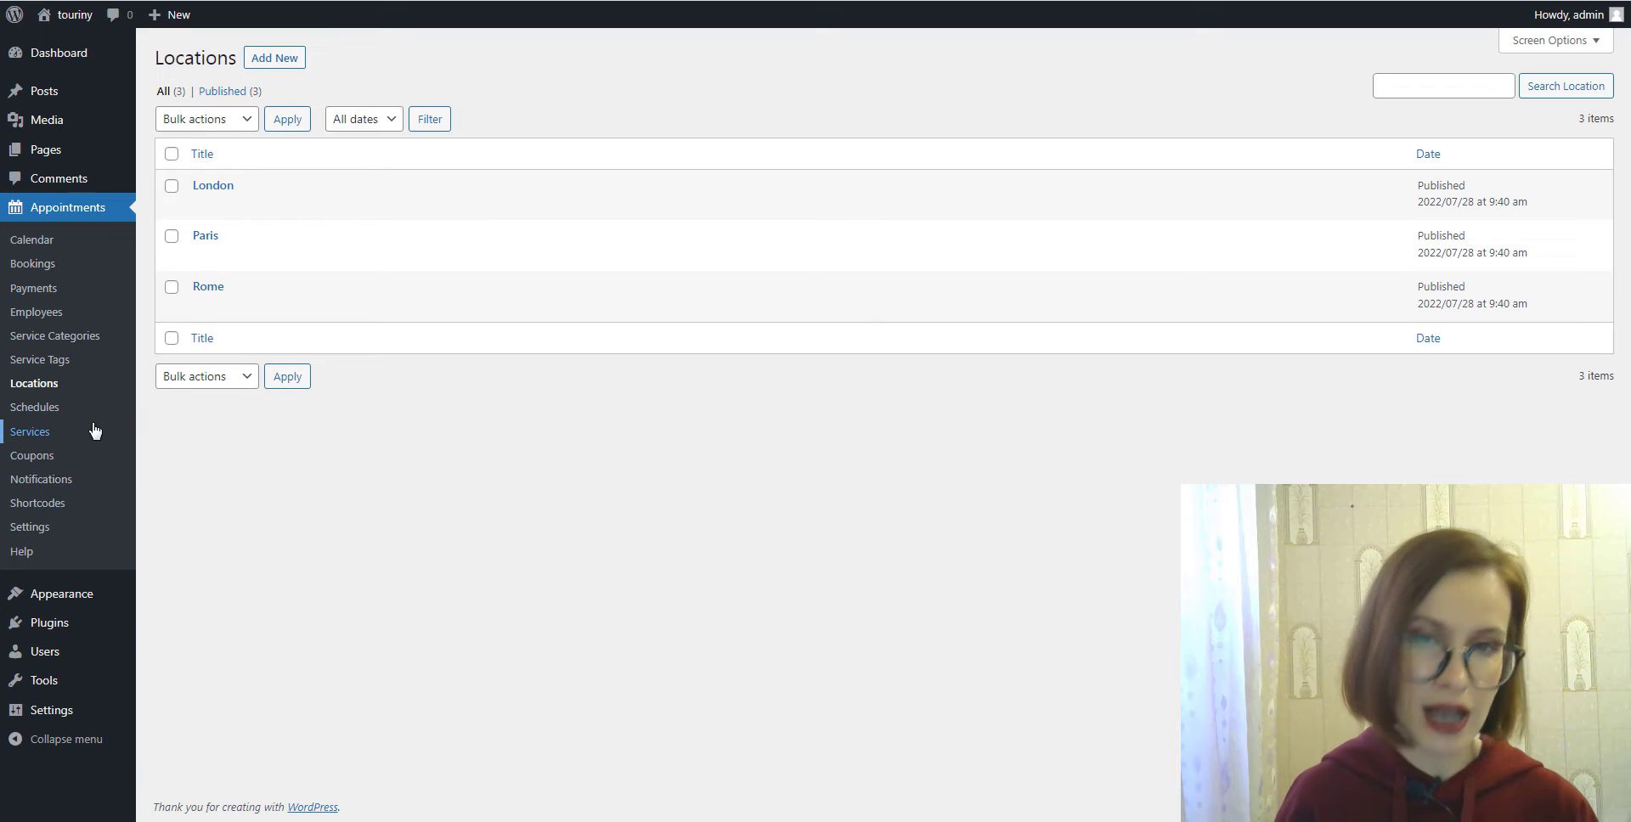
# - Add a Monday 10:00 am–4:00 pm entry located in Rome to the Rome guide's schedule
pyautogui.click(48, 418)
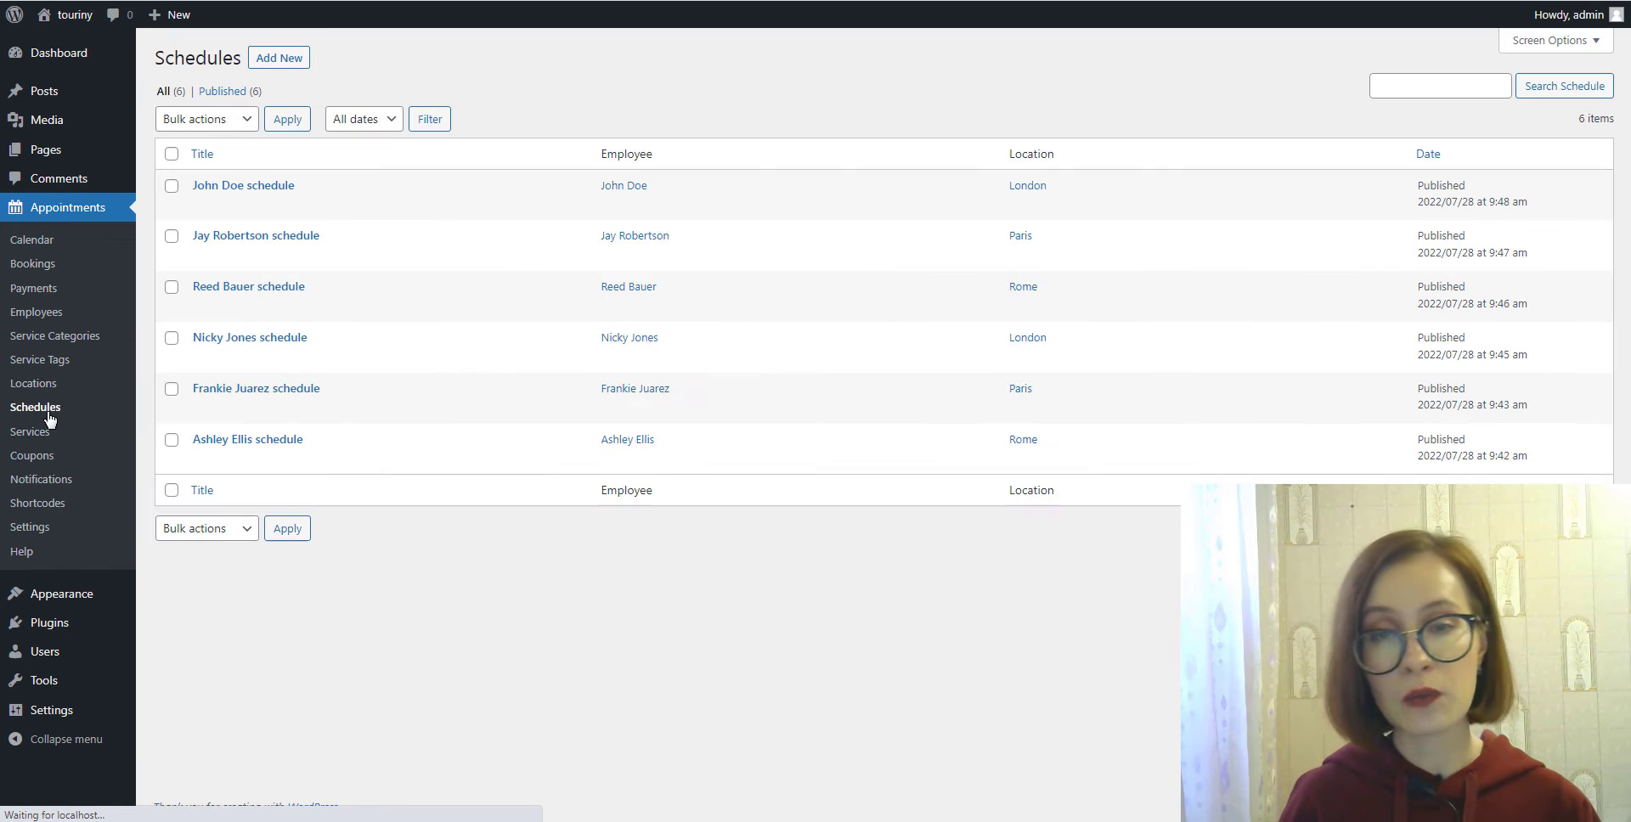
pyautogui.click(247, 440)
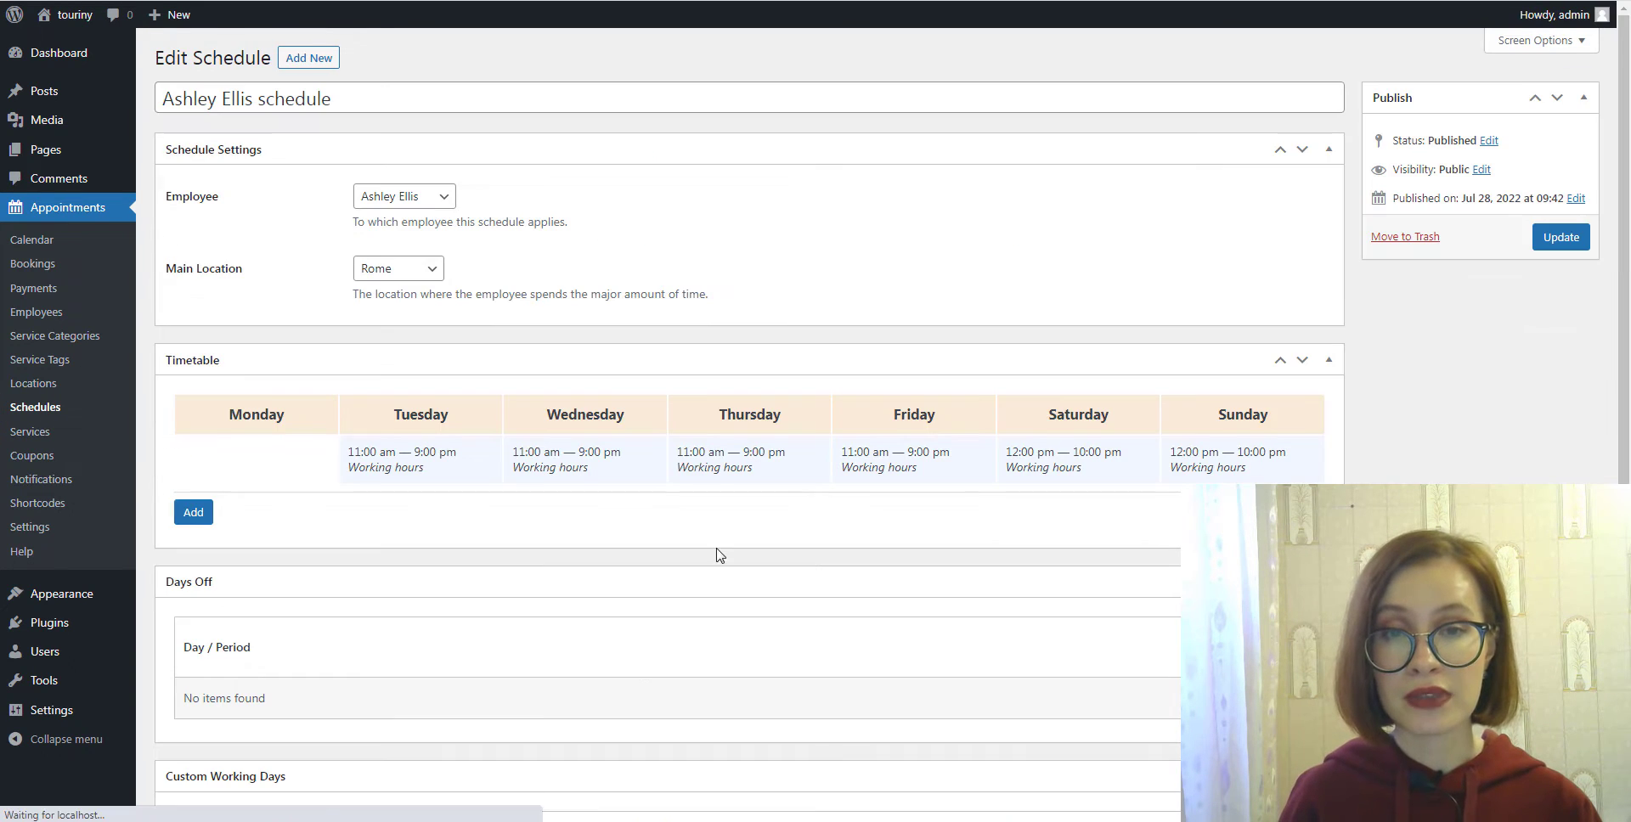
pyautogui.click(194, 512)
pyautogui.click(399, 576)
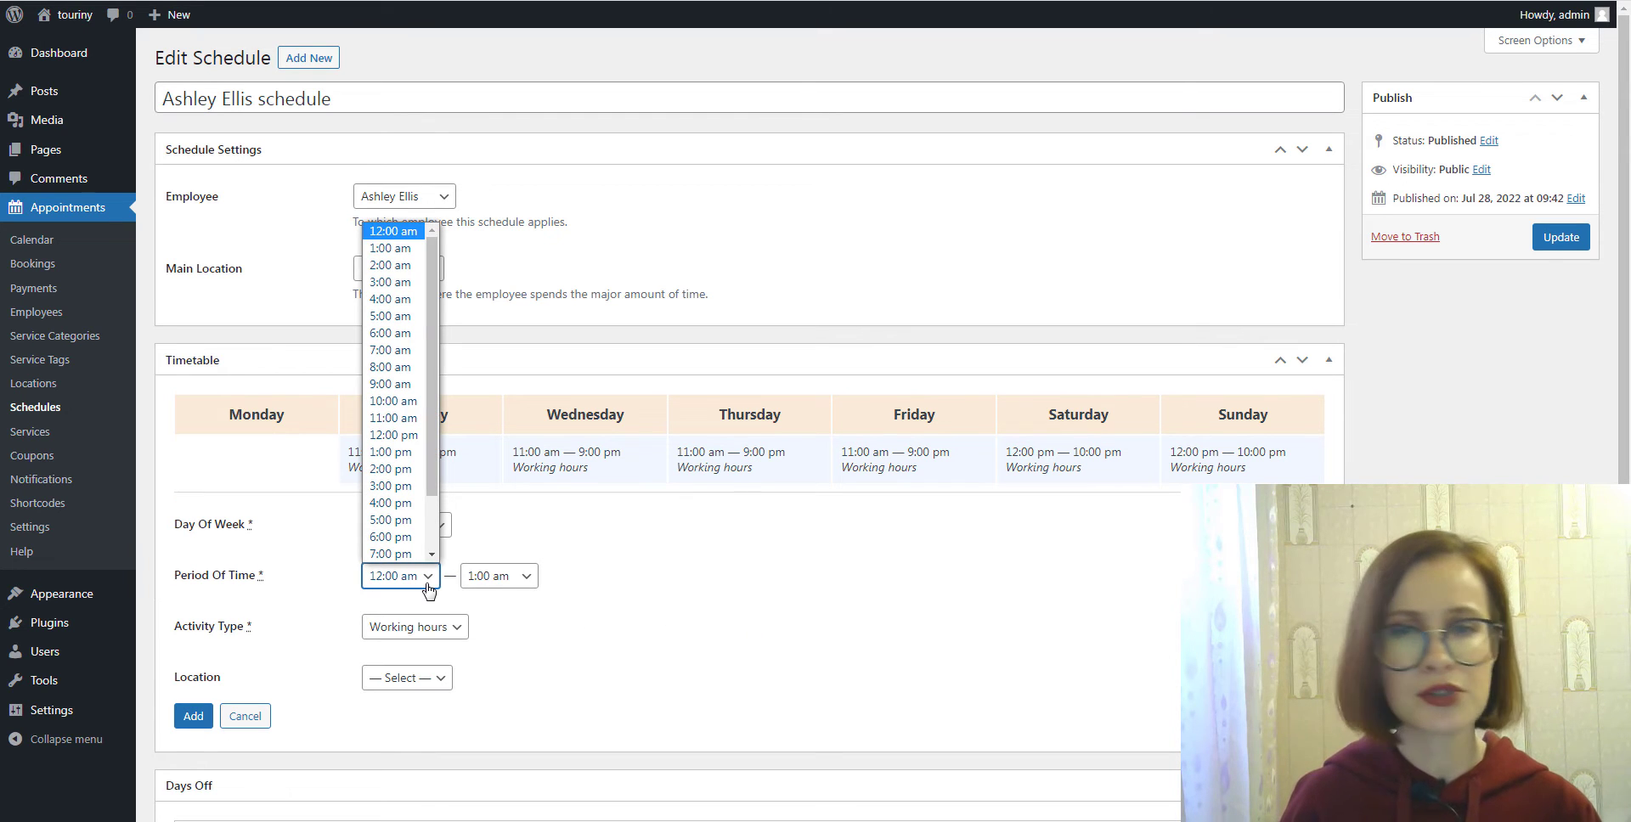
pyautogui.click(392, 401)
pyautogui.click(509, 576)
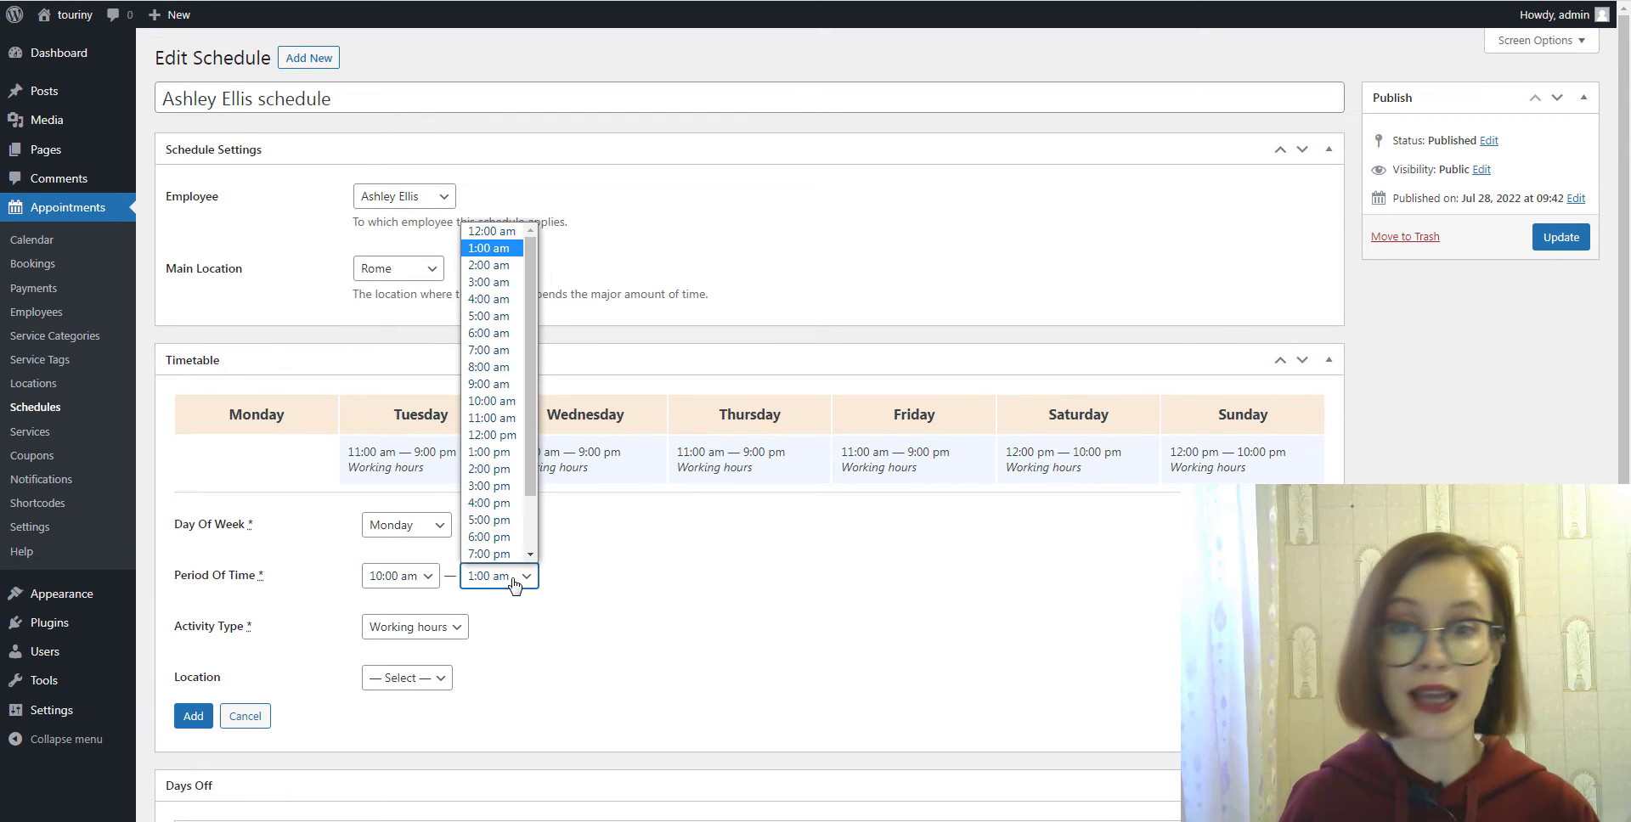
pyautogui.click(488, 506)
pyautogui.click(435, 684)
pyautogui.click(387, 710)
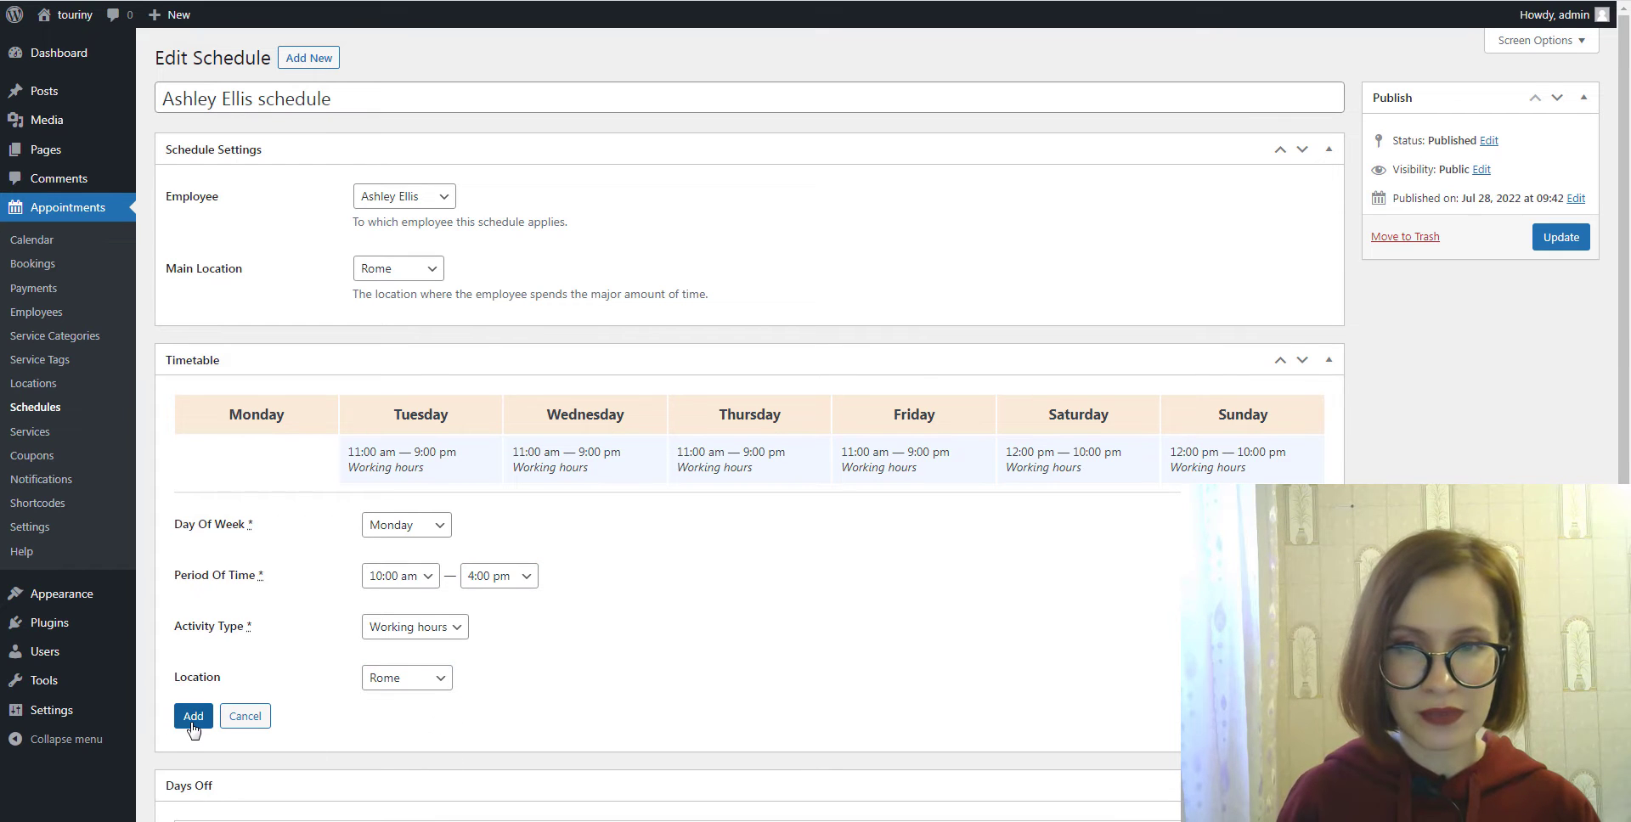
pyautogui.click(193, 716)
# - Update the schedule to save the new Monday working hours
pyautogui.scroll(-3, 193, 729)
pyautogui.scroll(2, 850, 425)
pyautogui.click(1576, 211)
pyautogui.click(30, 433)
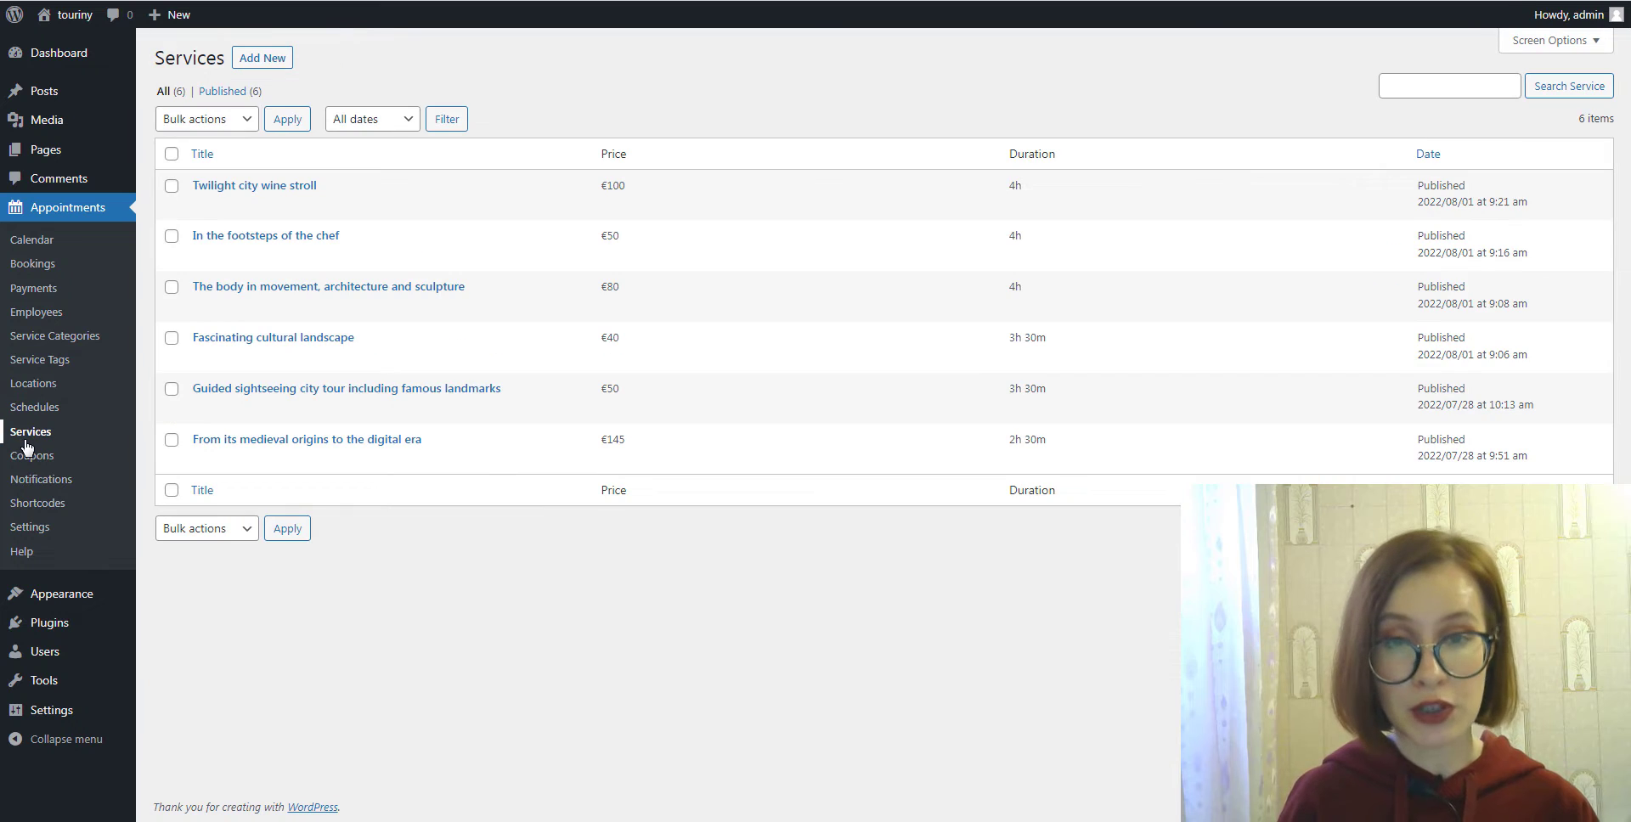
# - Review the Twilight city wine stroll service's settings, then go back to the Services list
pyautogui.click(202, 208)
pyautogui.scroll(-1, 1377, 339)
pyautogui.scroll(-9, 1381, 367)
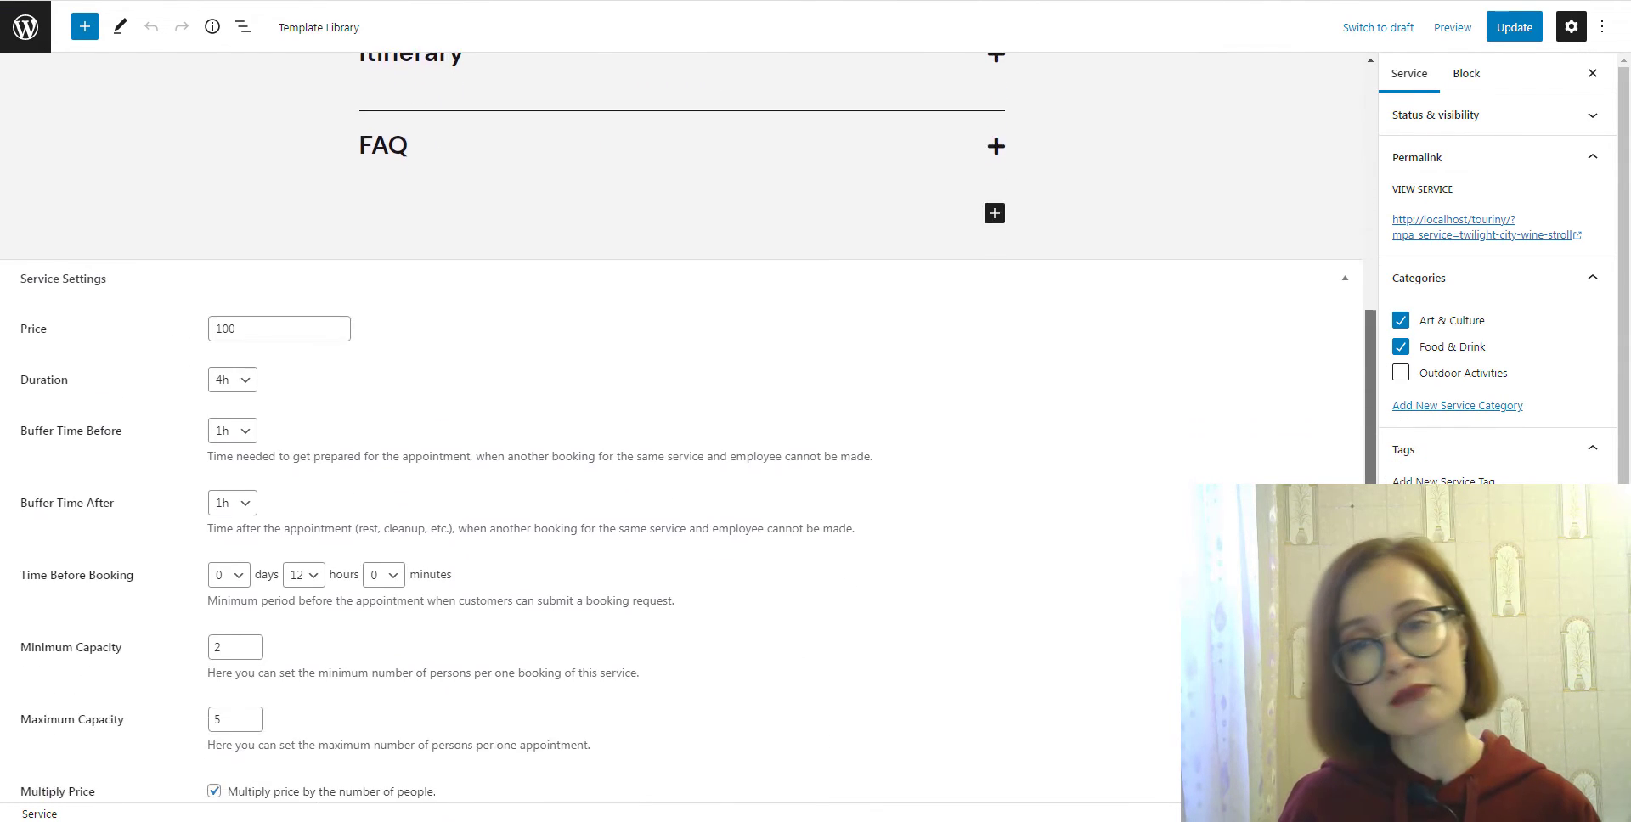
pyautogui.scroll(-2, 1495, 298)
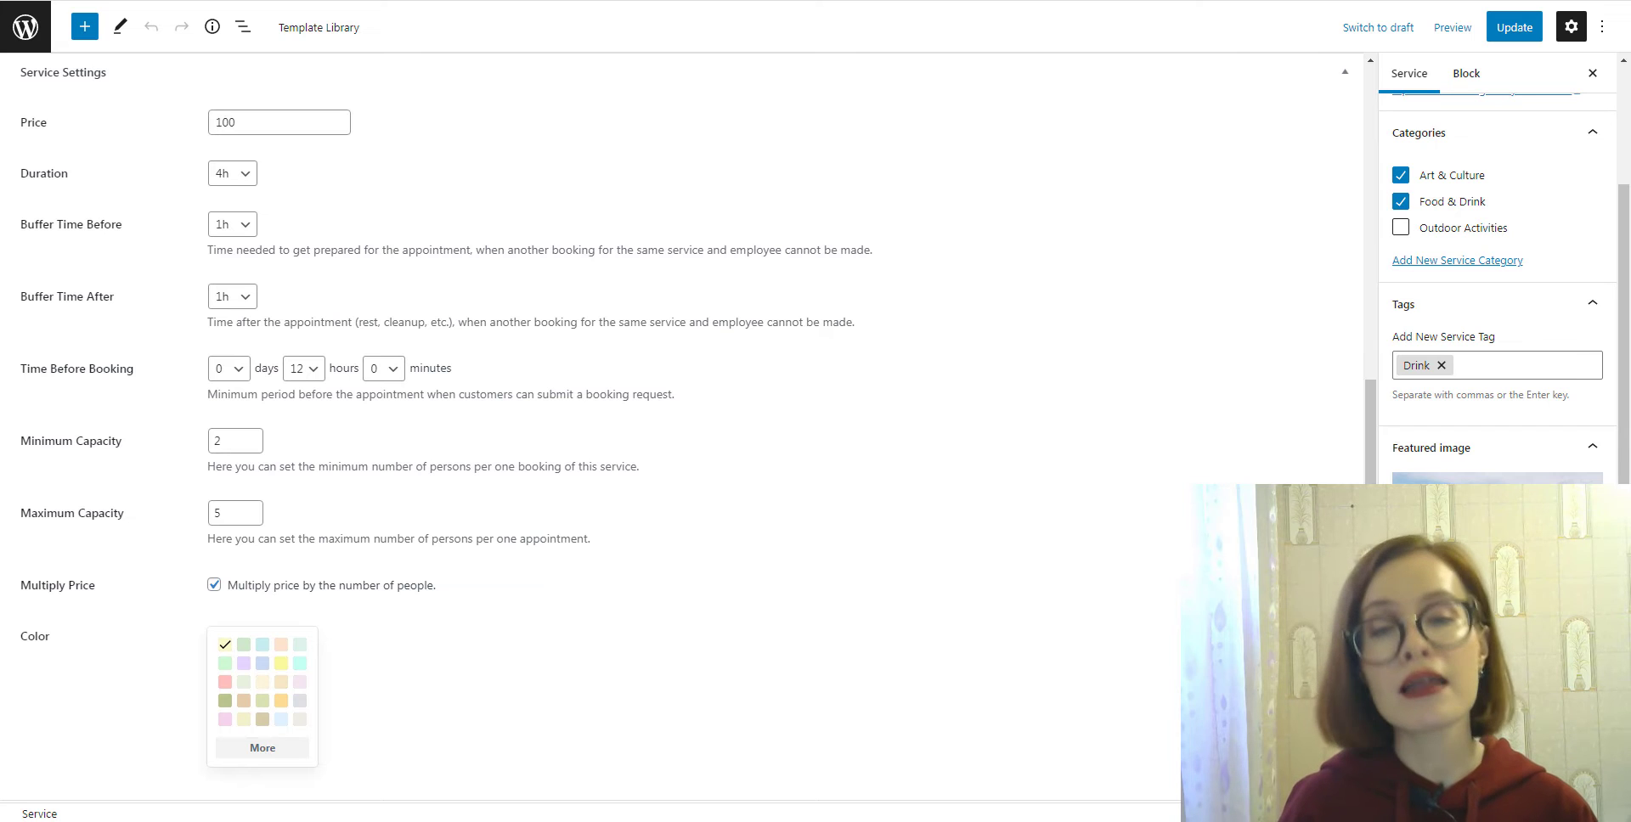
pyautogui.scroll(-2, 680, 425)
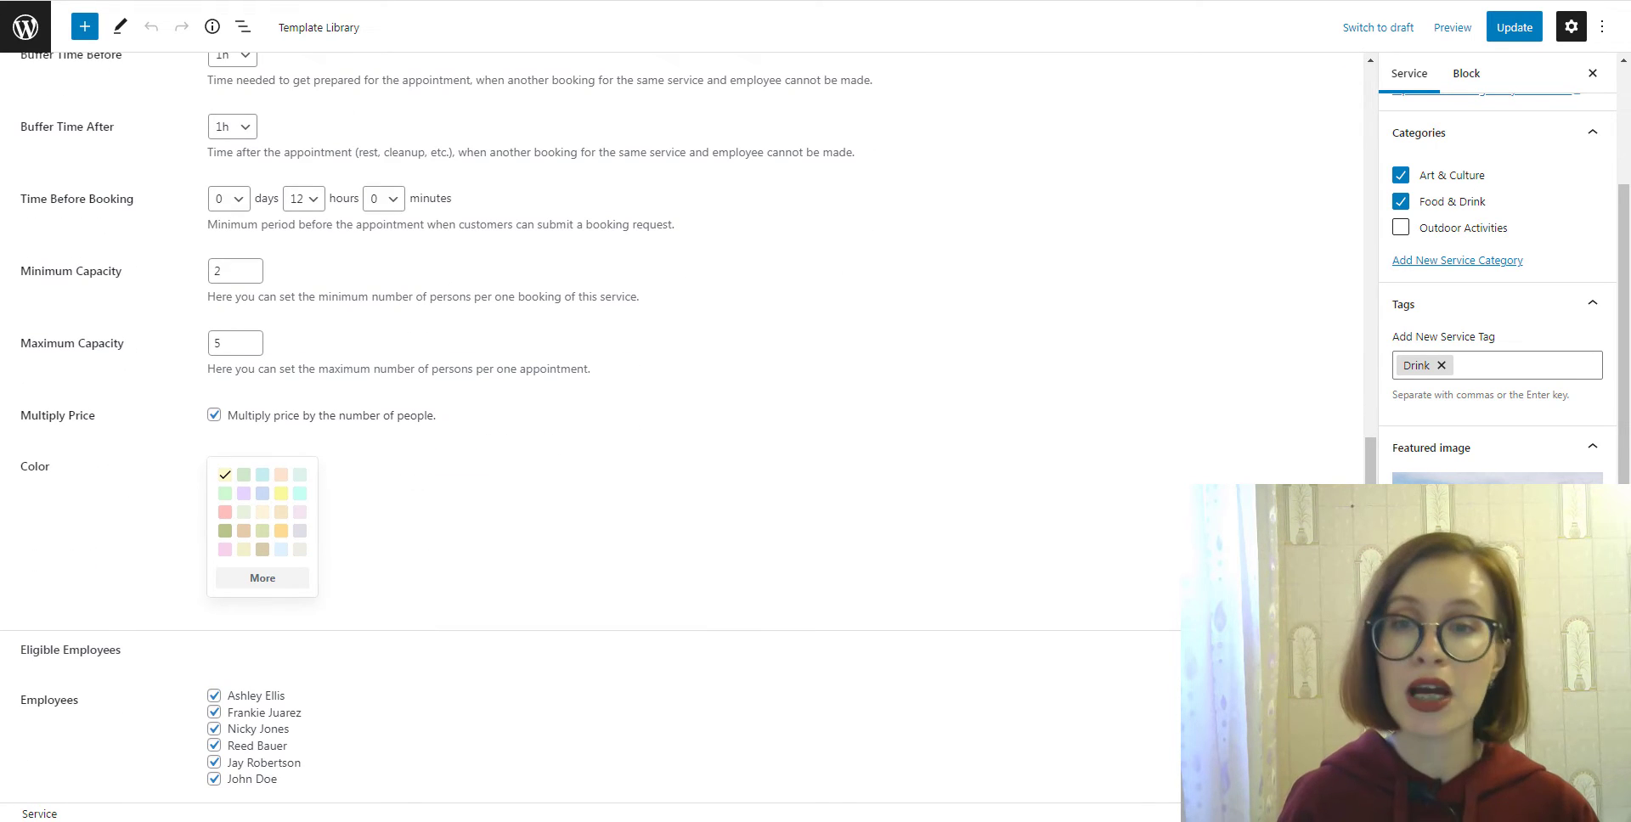
pyautogui.scroll(-1, 595, 425)
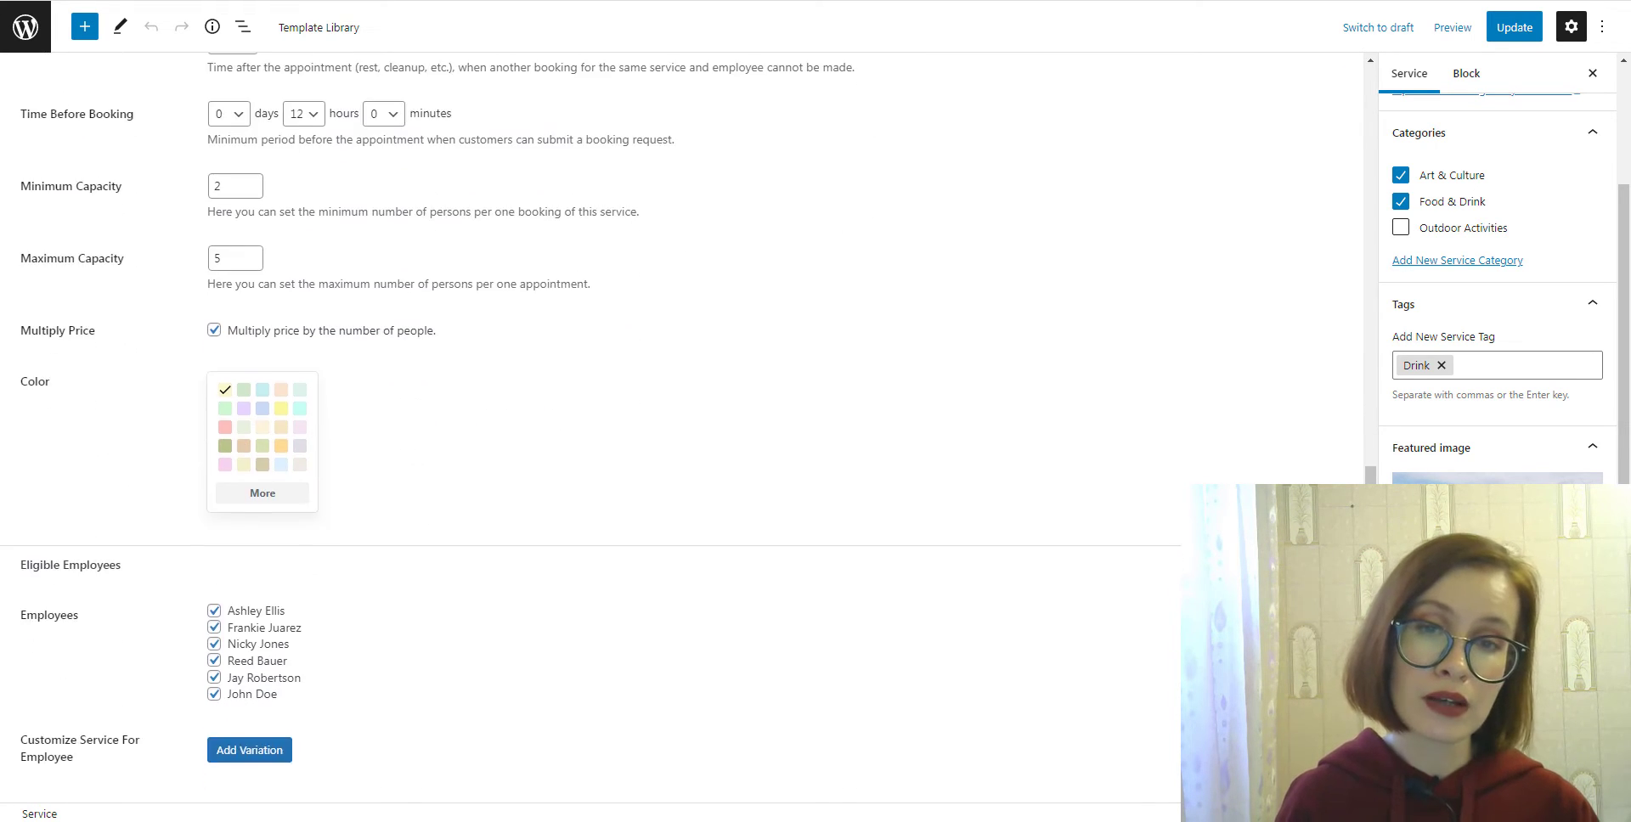
pyautogui.scroll(-1, 594, 424)
pyautogui.scroll(4, 595, 425)
pyautogui.click(25, 26)
pyautogui.click(89, 337)
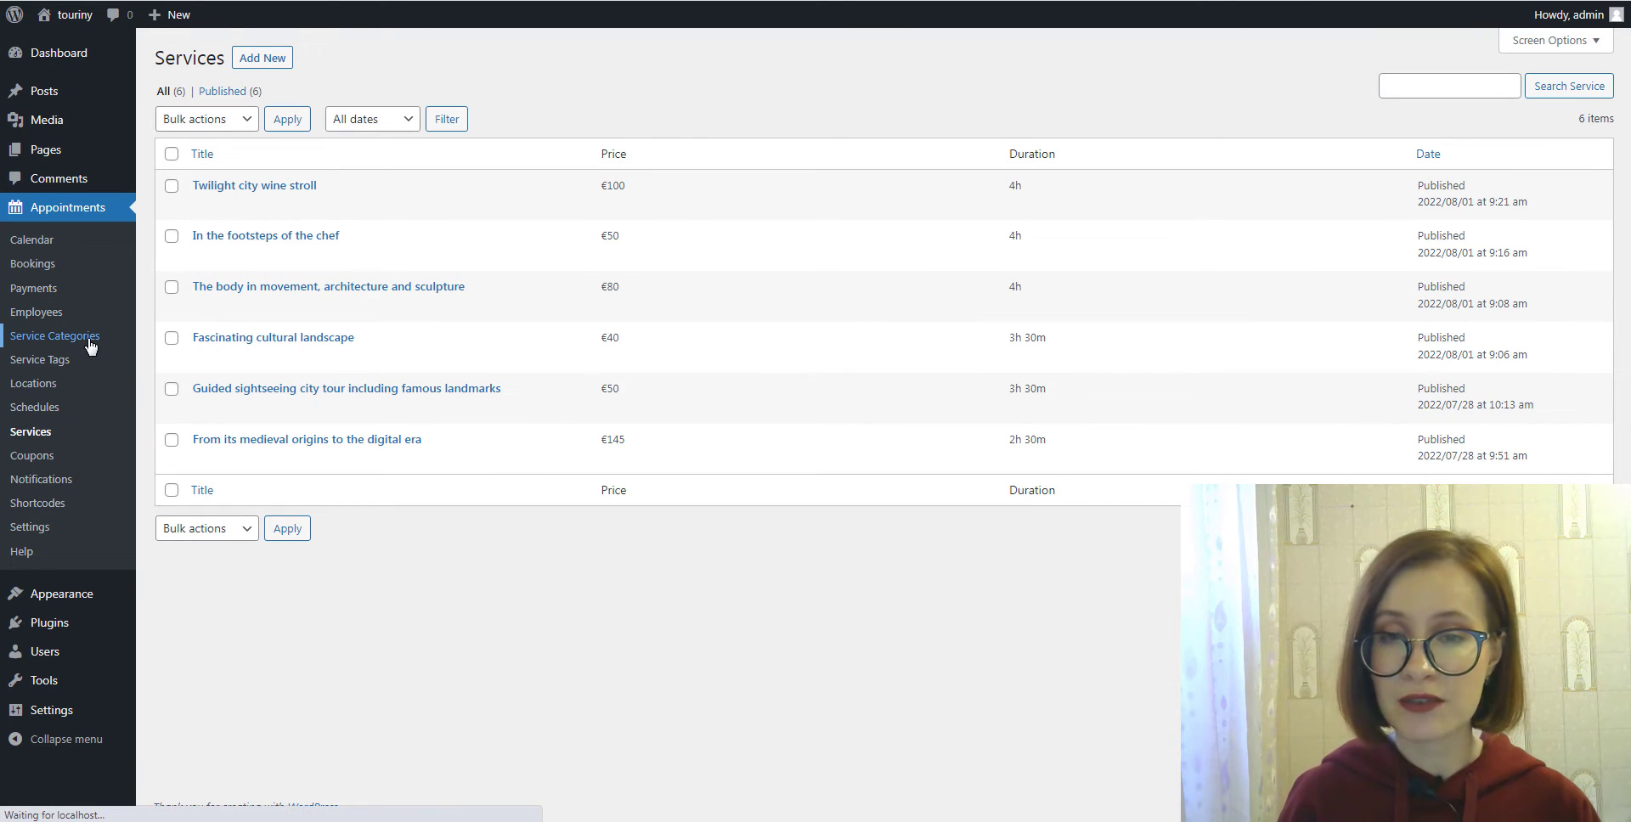
# - Browse the Service Categories and Service Tags lists
pyautogui.moveTo(72, 219)
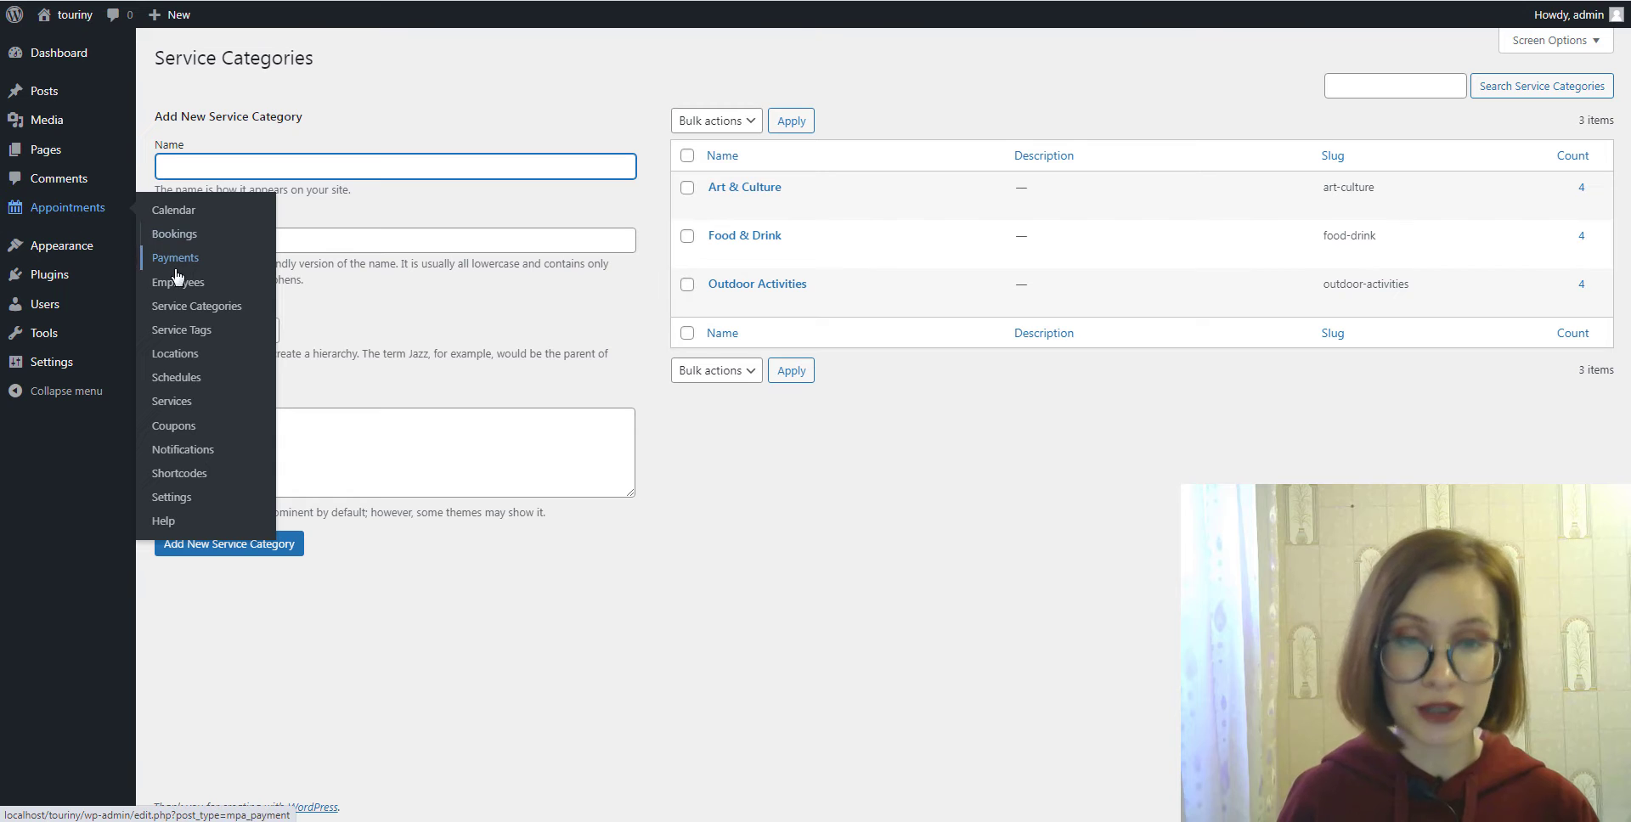
pyautogui.click(187, 338)
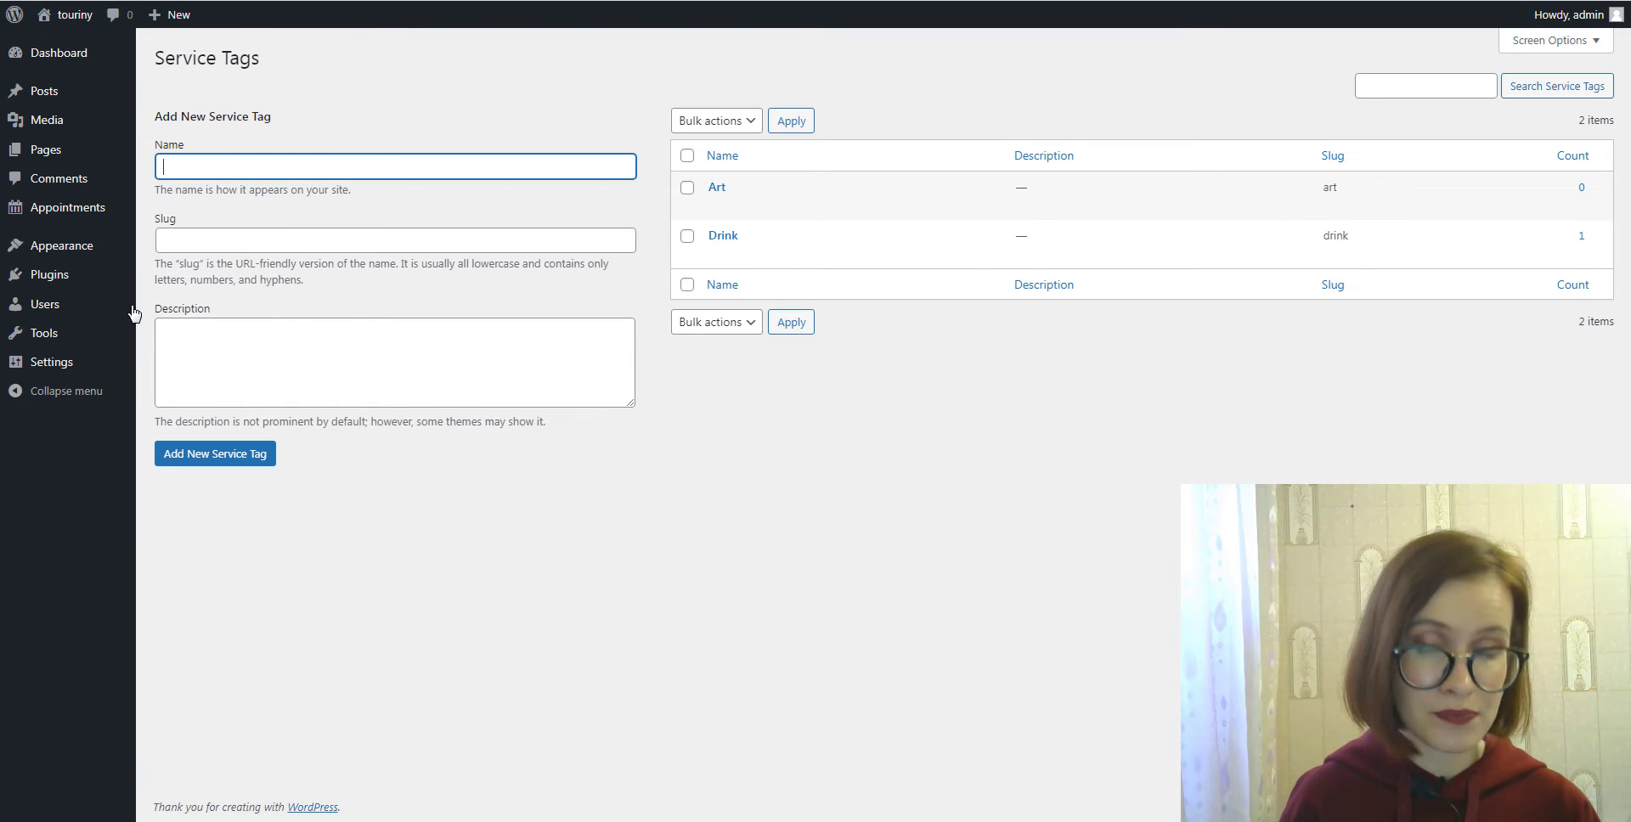
pyautogui.moveTo(78, 219)
# - Open Appointments Settings and review the booking email notifications on the Emails tab
pyautogui.click(162, 503)
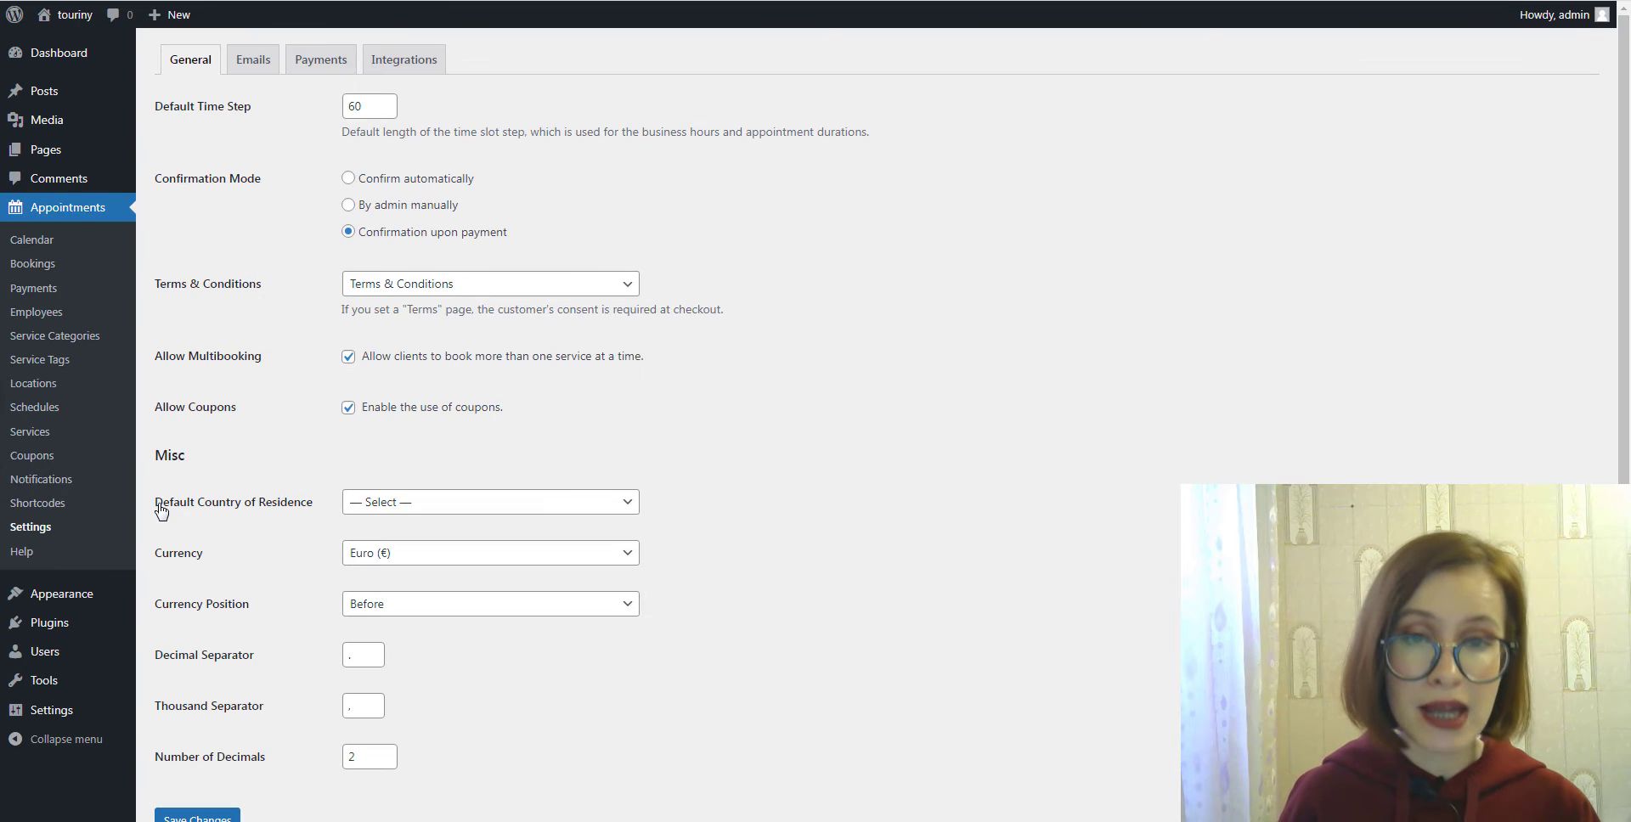
pyautogui.click(253, 61)
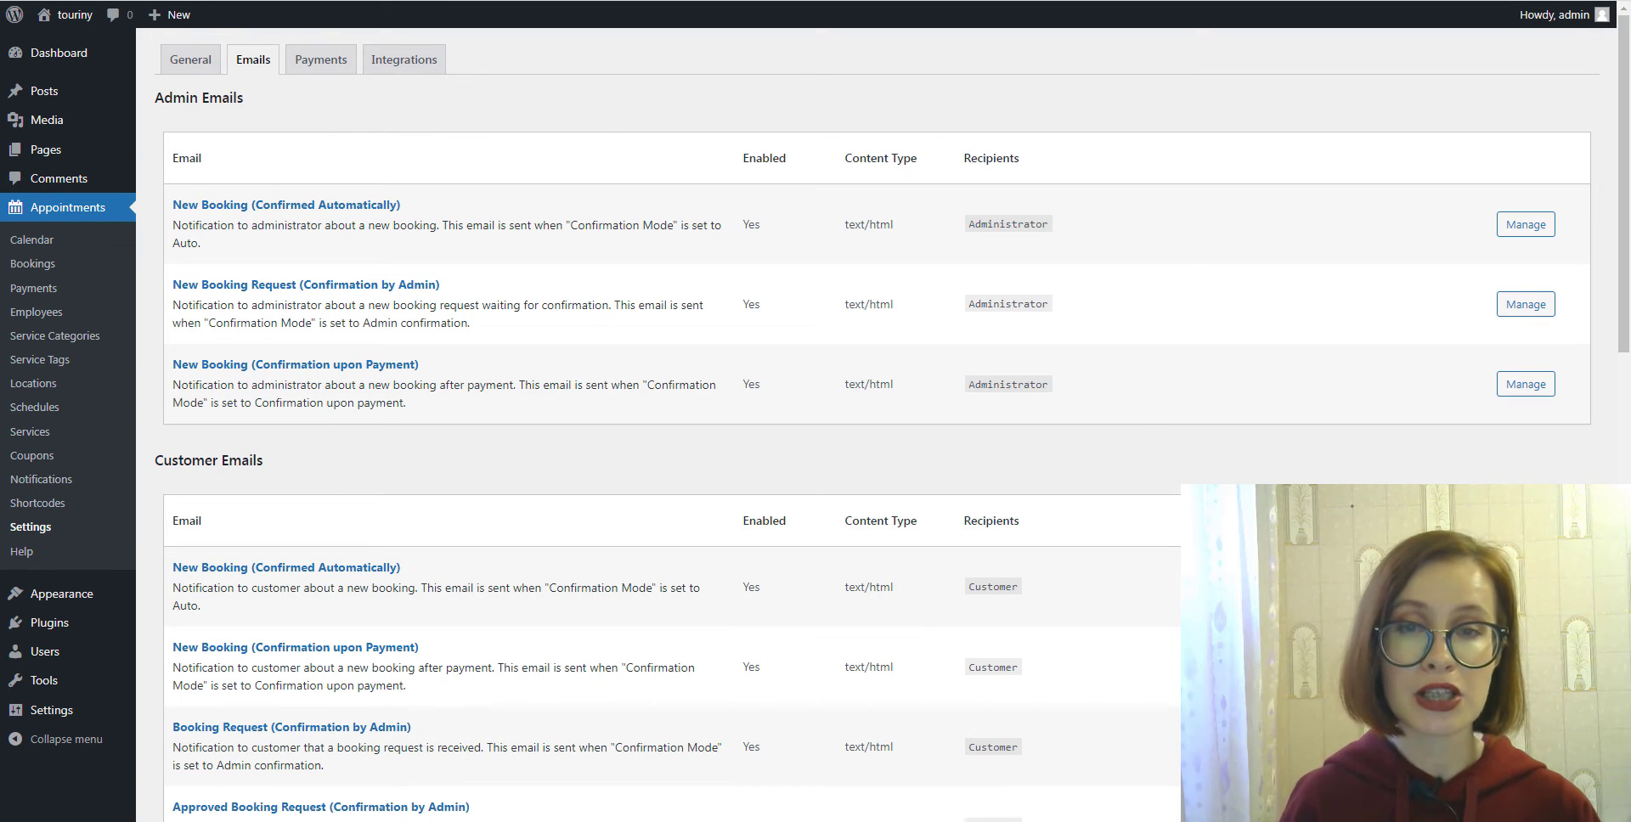
pyautogui.scroll(-2, 850, 425)
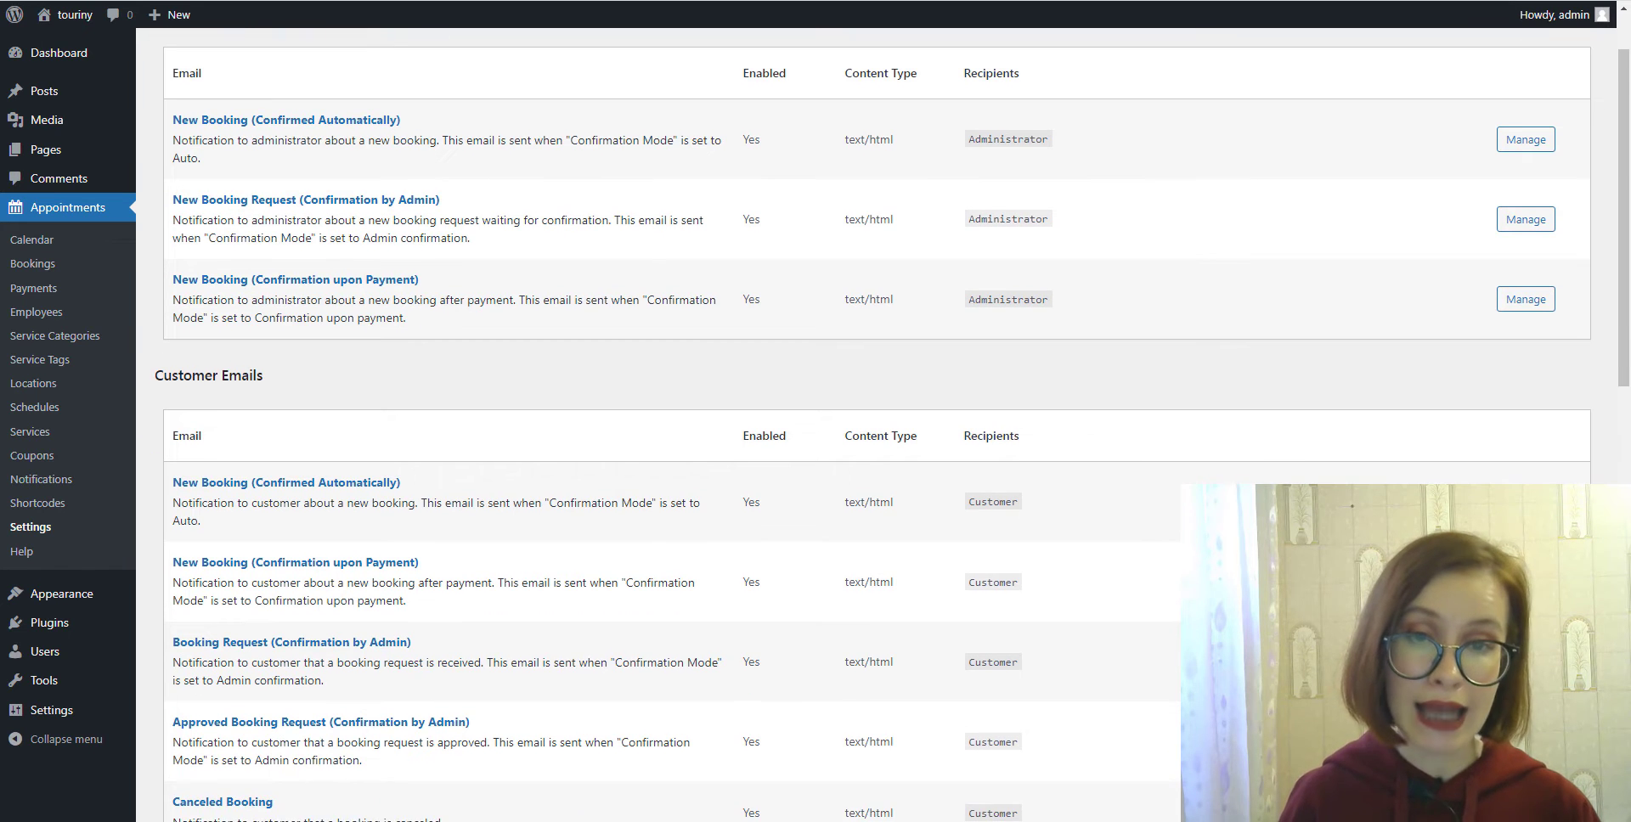
pyautogui.scroll(1, 850, 425)
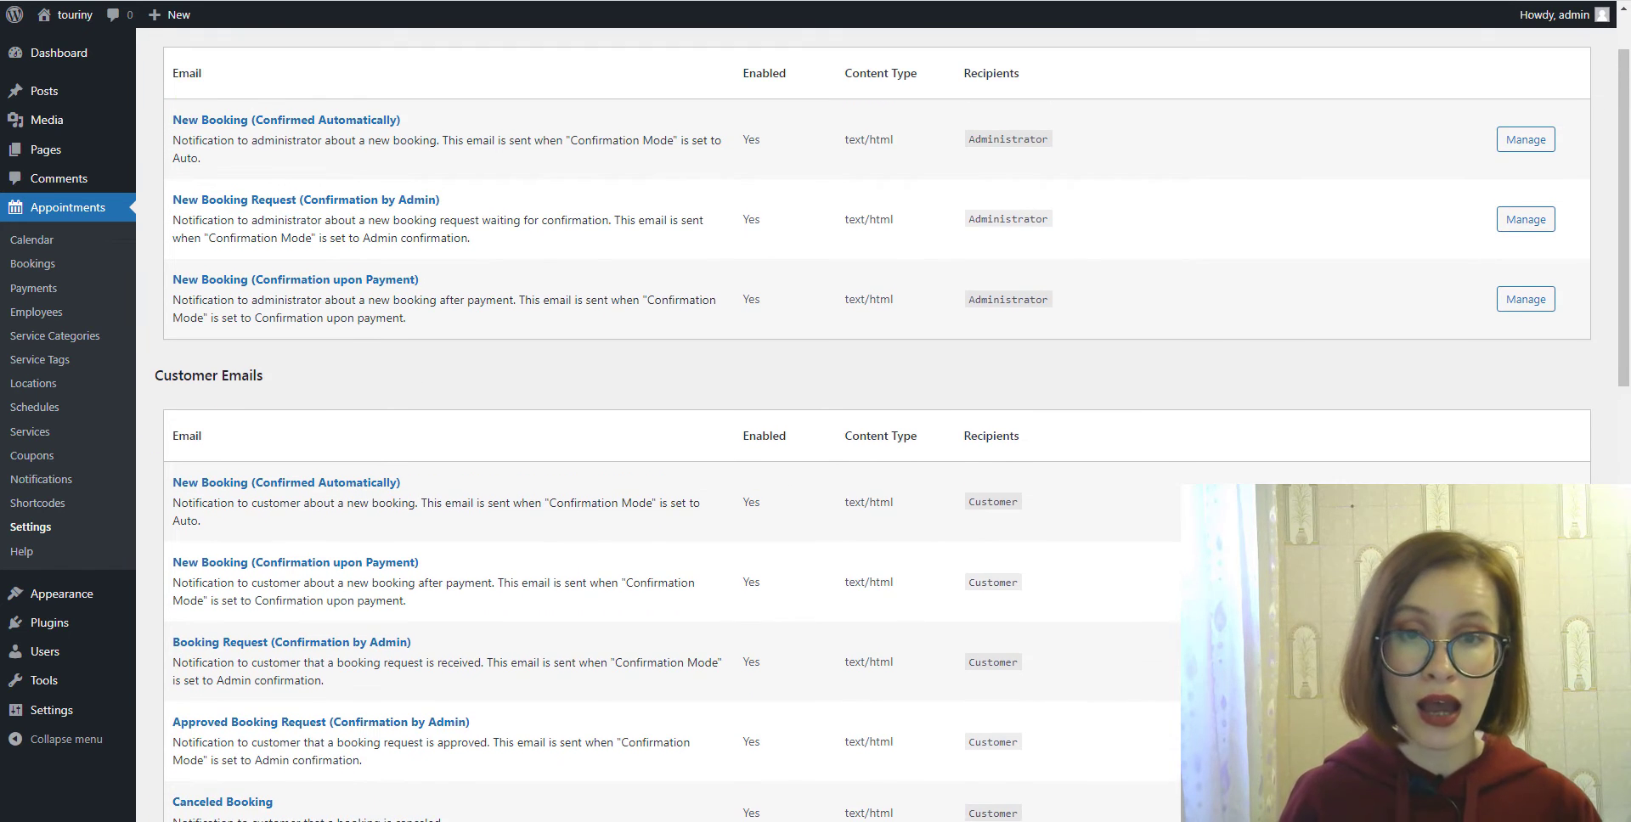
pyautogui.scroll(1, 1115, 454)
# - Check the General and Payments tabs, then open the Stripe payment method's Manage page
pyautogui.click(187, 61)
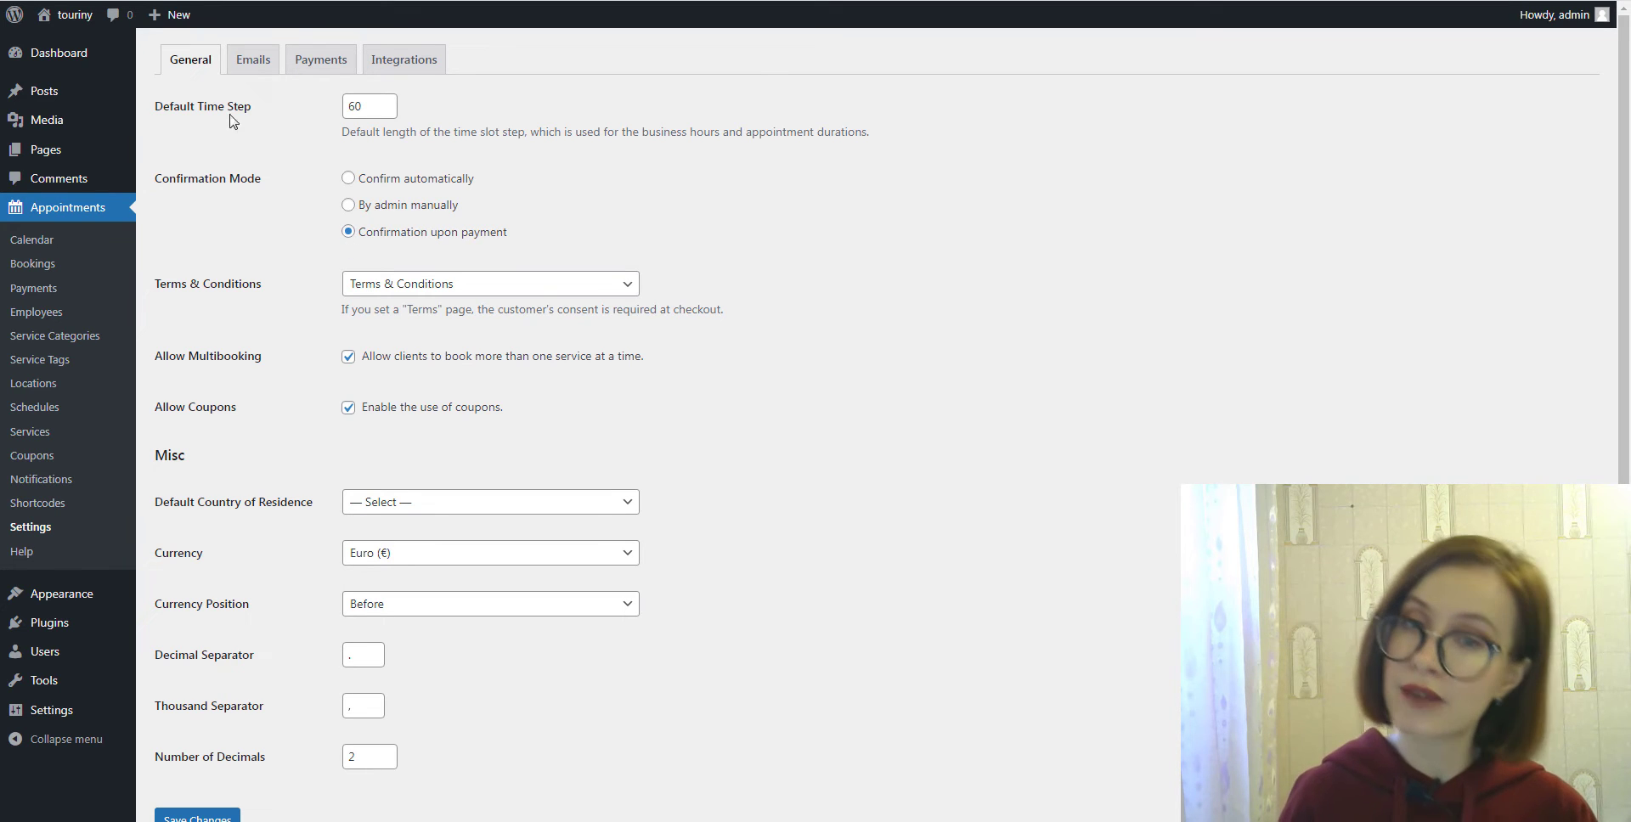
pyautogui.click(302, 77)
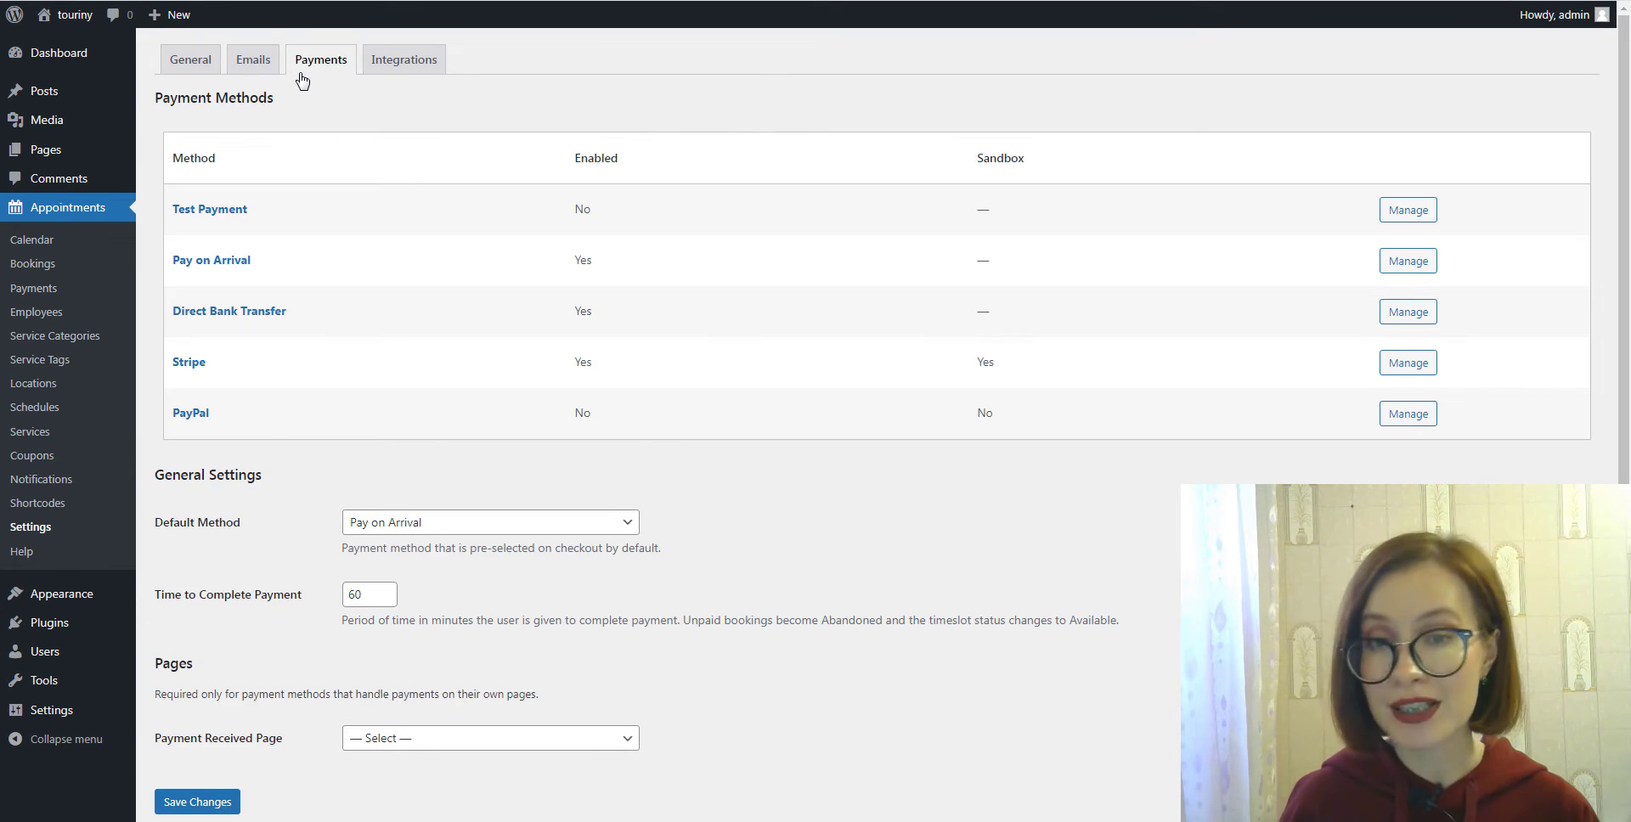
pyautogui.click(1406, 365)
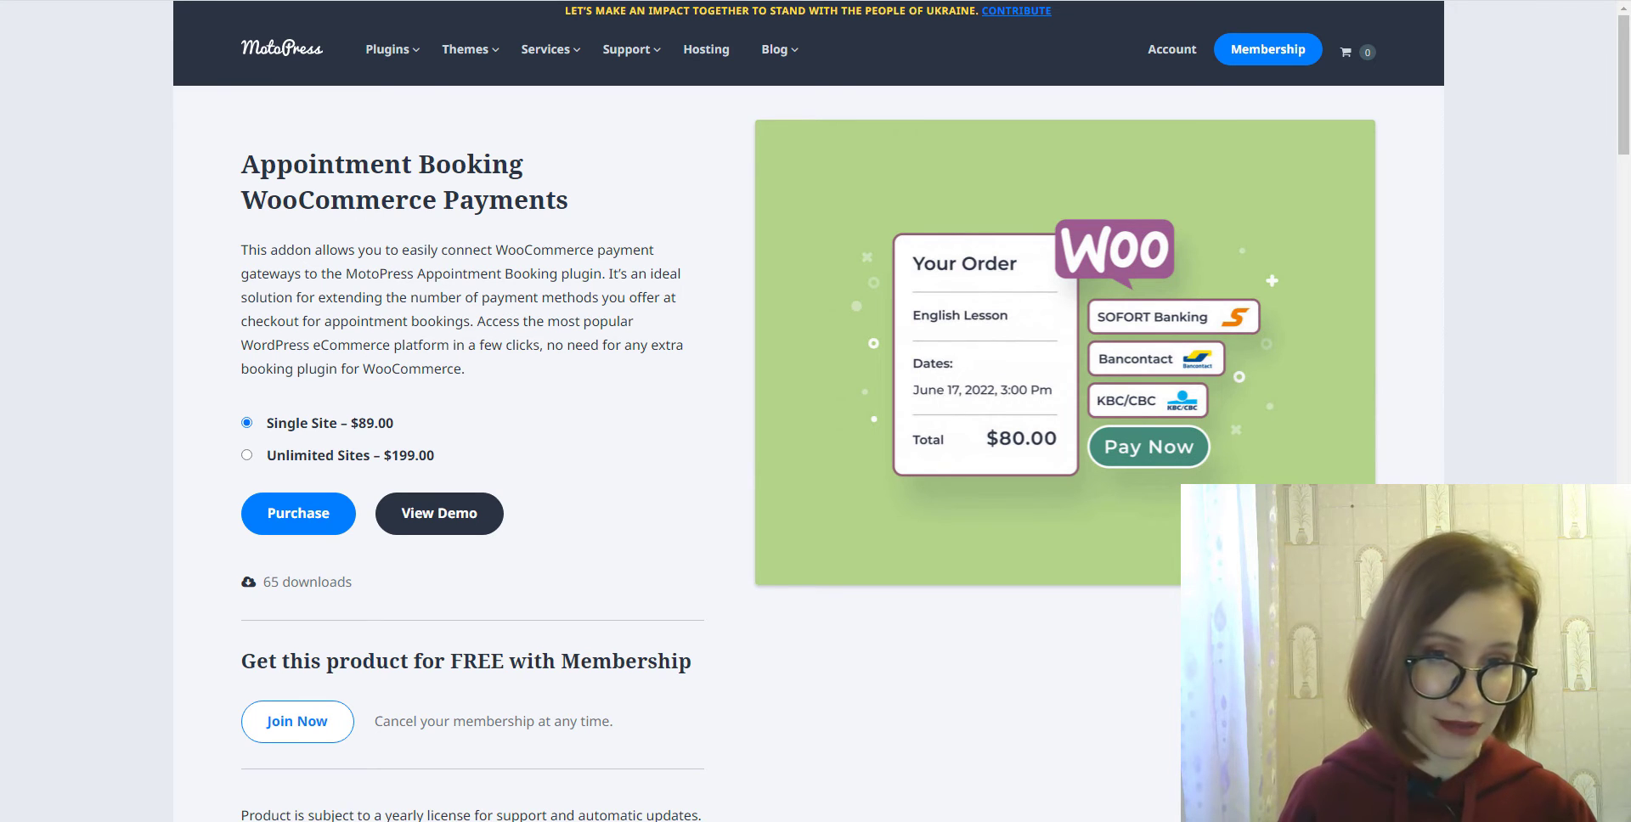
# - Scroll the WooCommerce Payments addon page down to its 'How to install' section
pyautogui.scroll(-15, 809, 411)
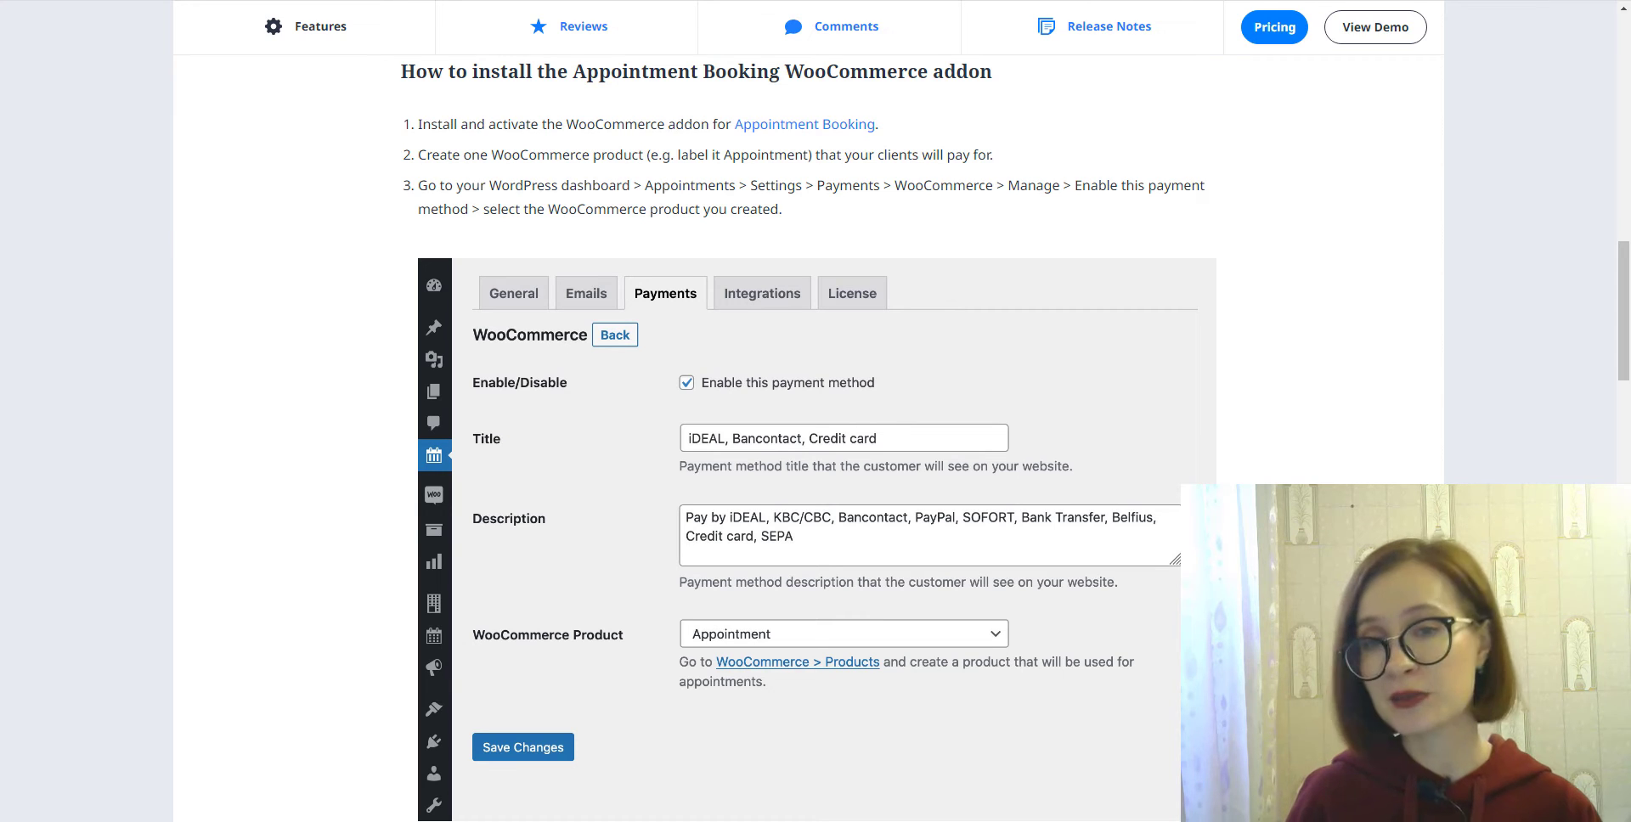
pyautogui.scroll(-10, 809, 411)
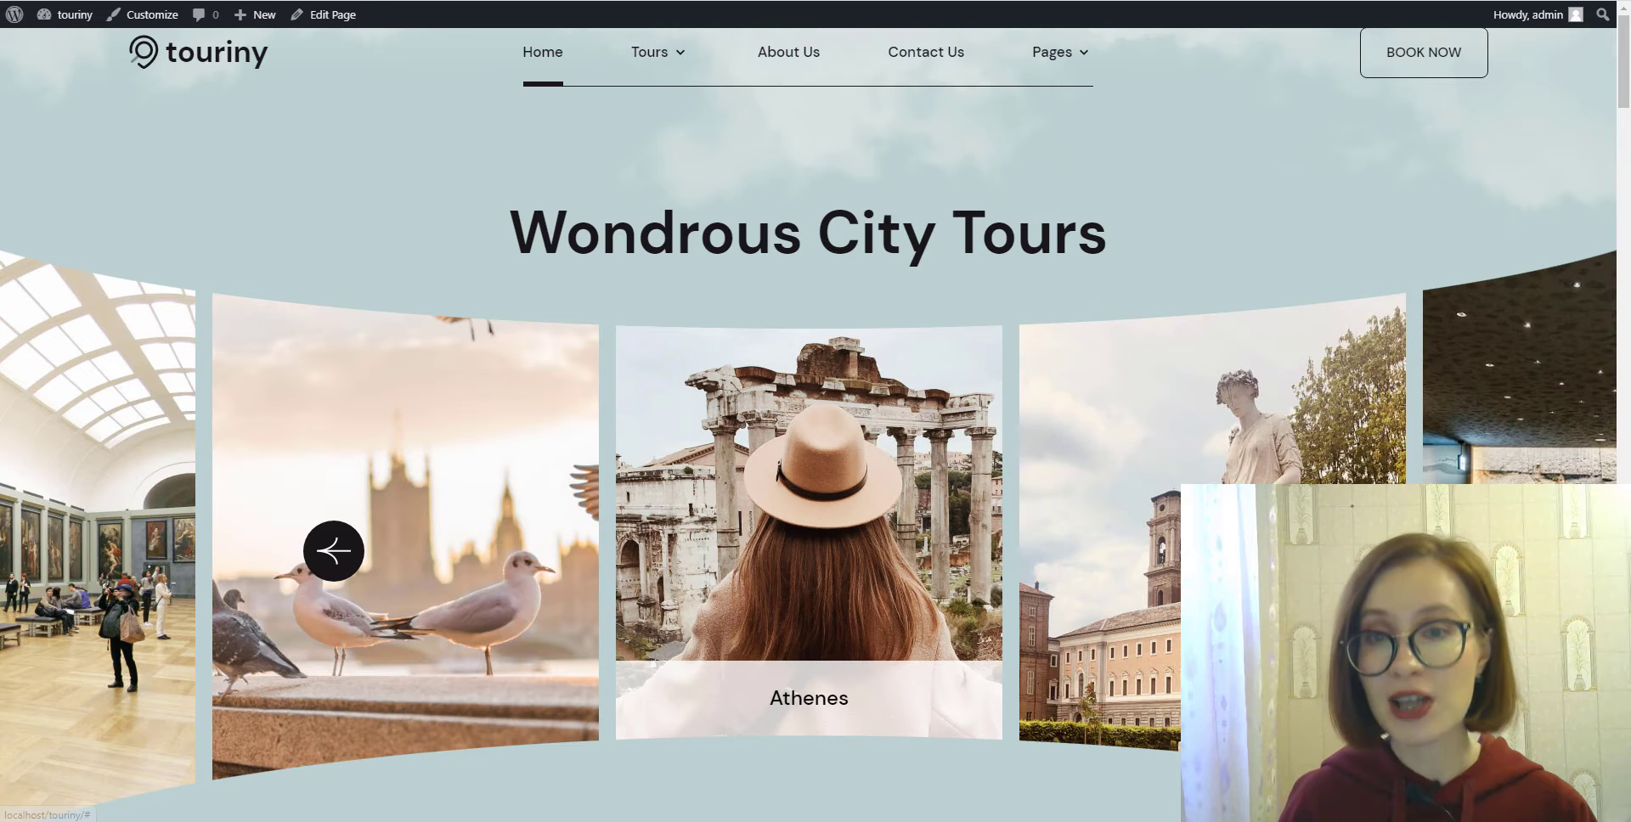
# - In the BOOK NOW form, pick Food & Drink, Twilight city wine stroll, Rome, and the first guide
pyautogui.click(1429, 65)
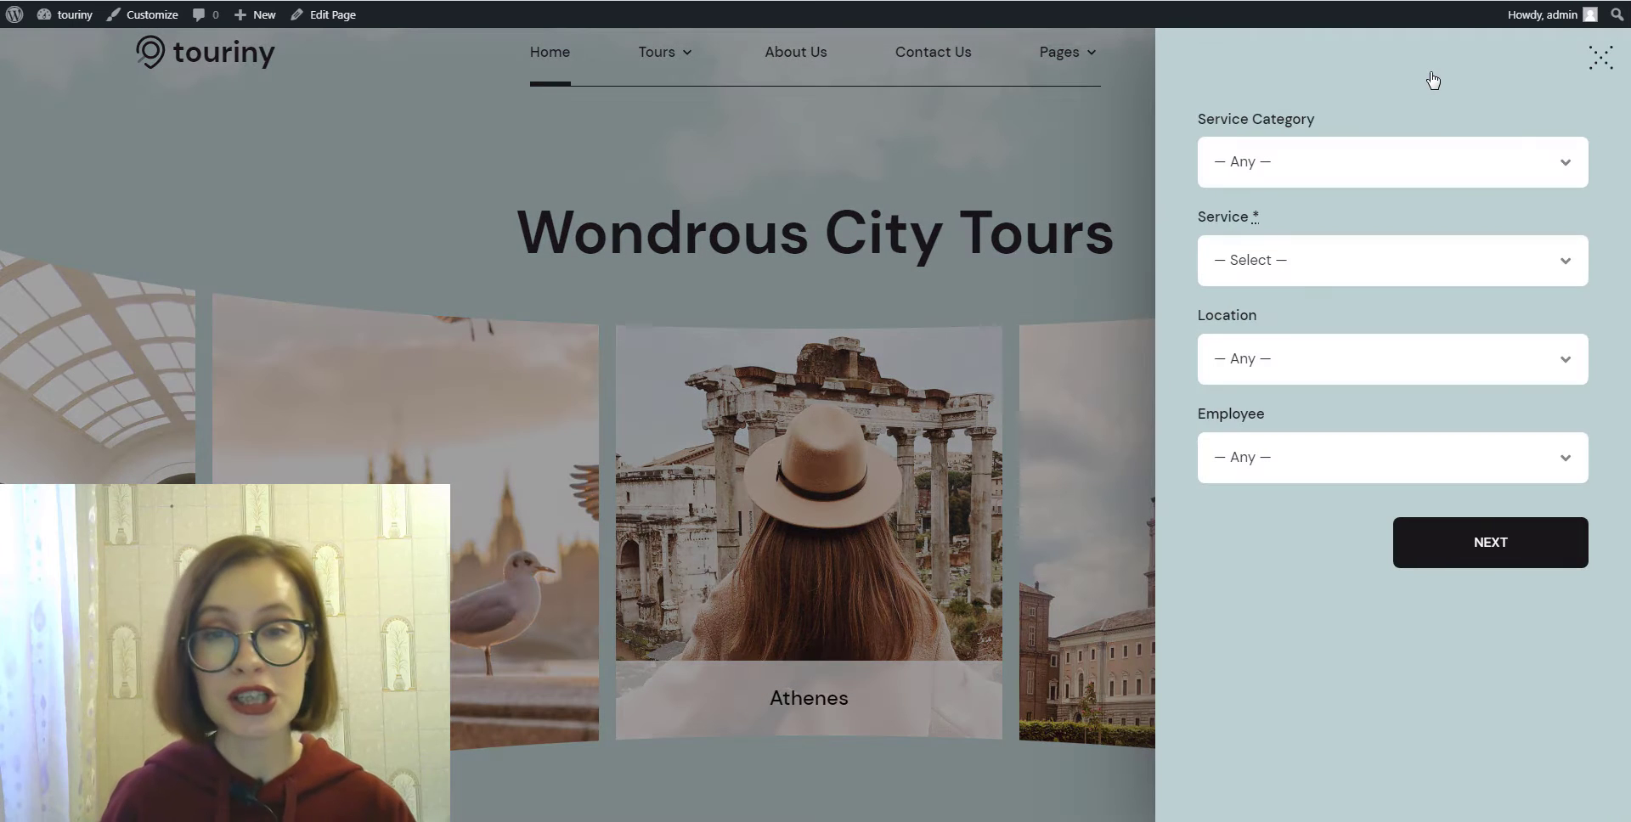
pyautogui.click(1569, 171)
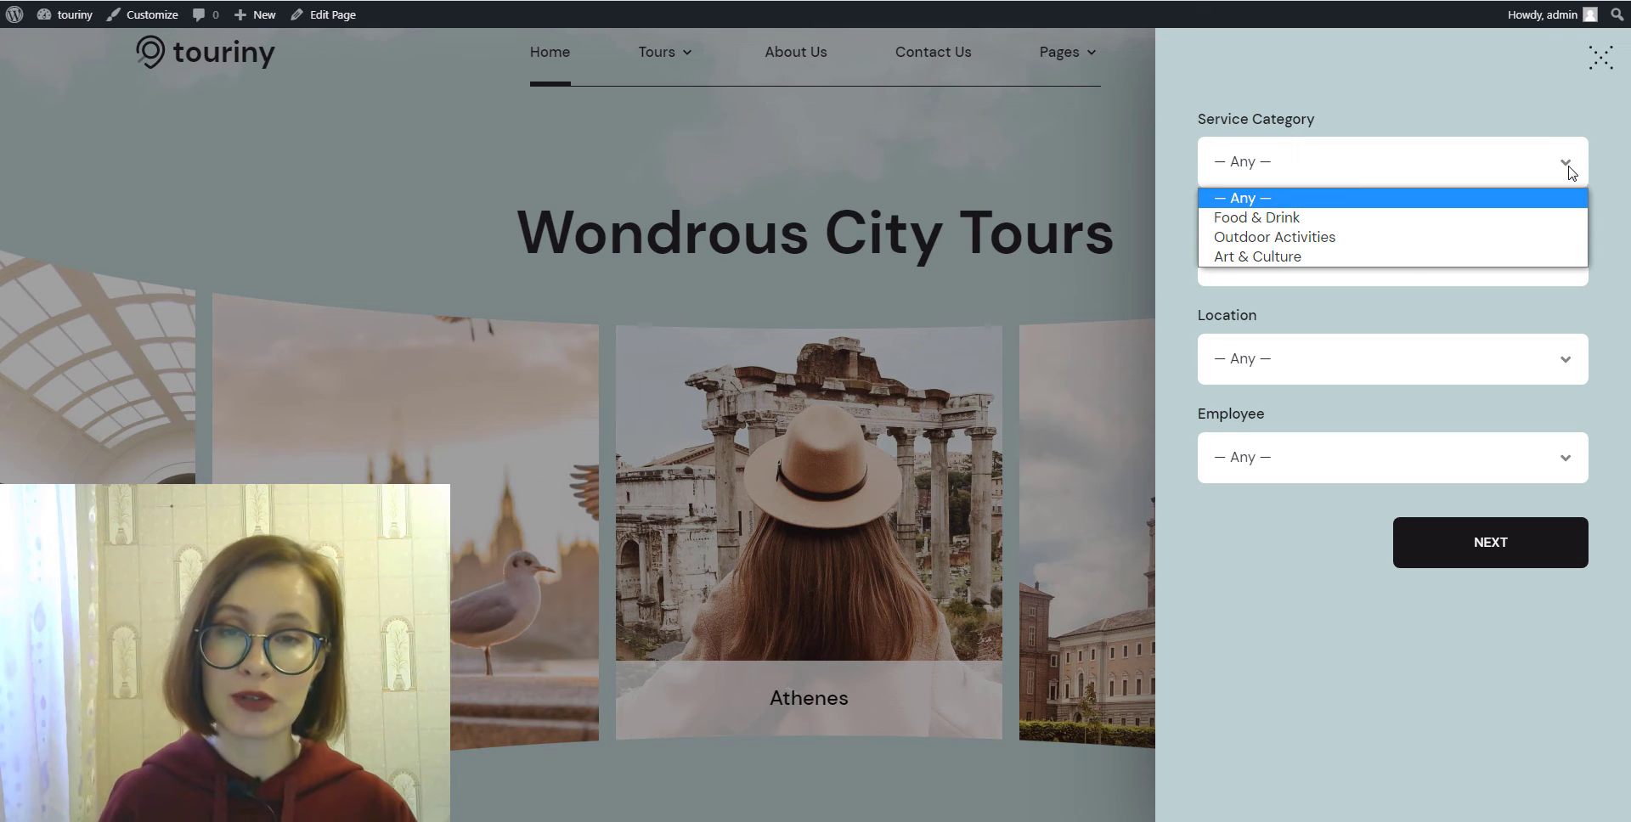
pyautogui.click(1569, 218)
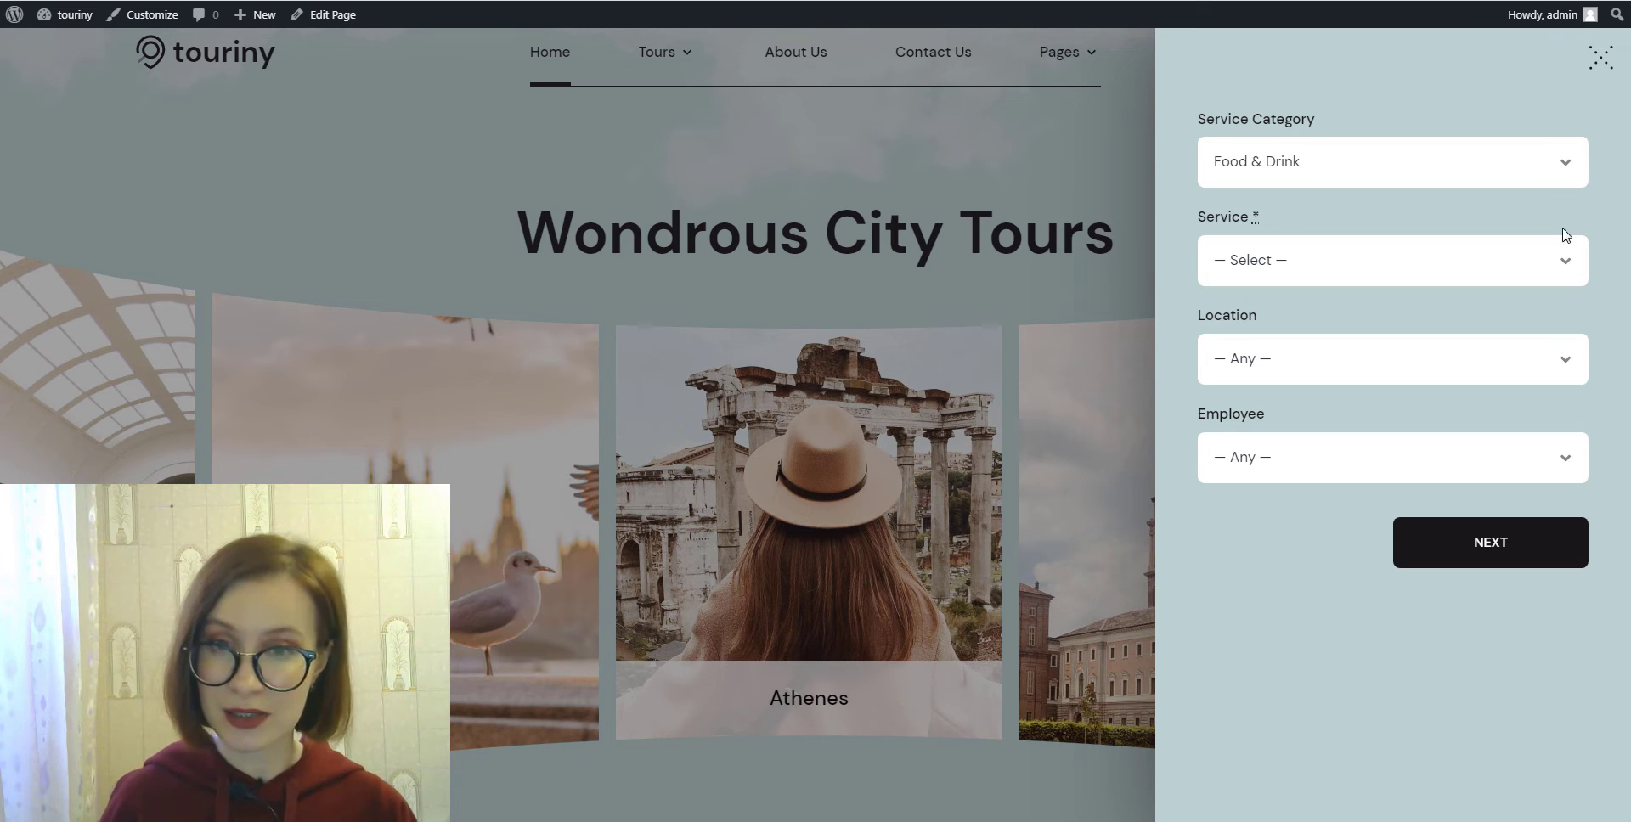
pyautogui.click(1566, 263)
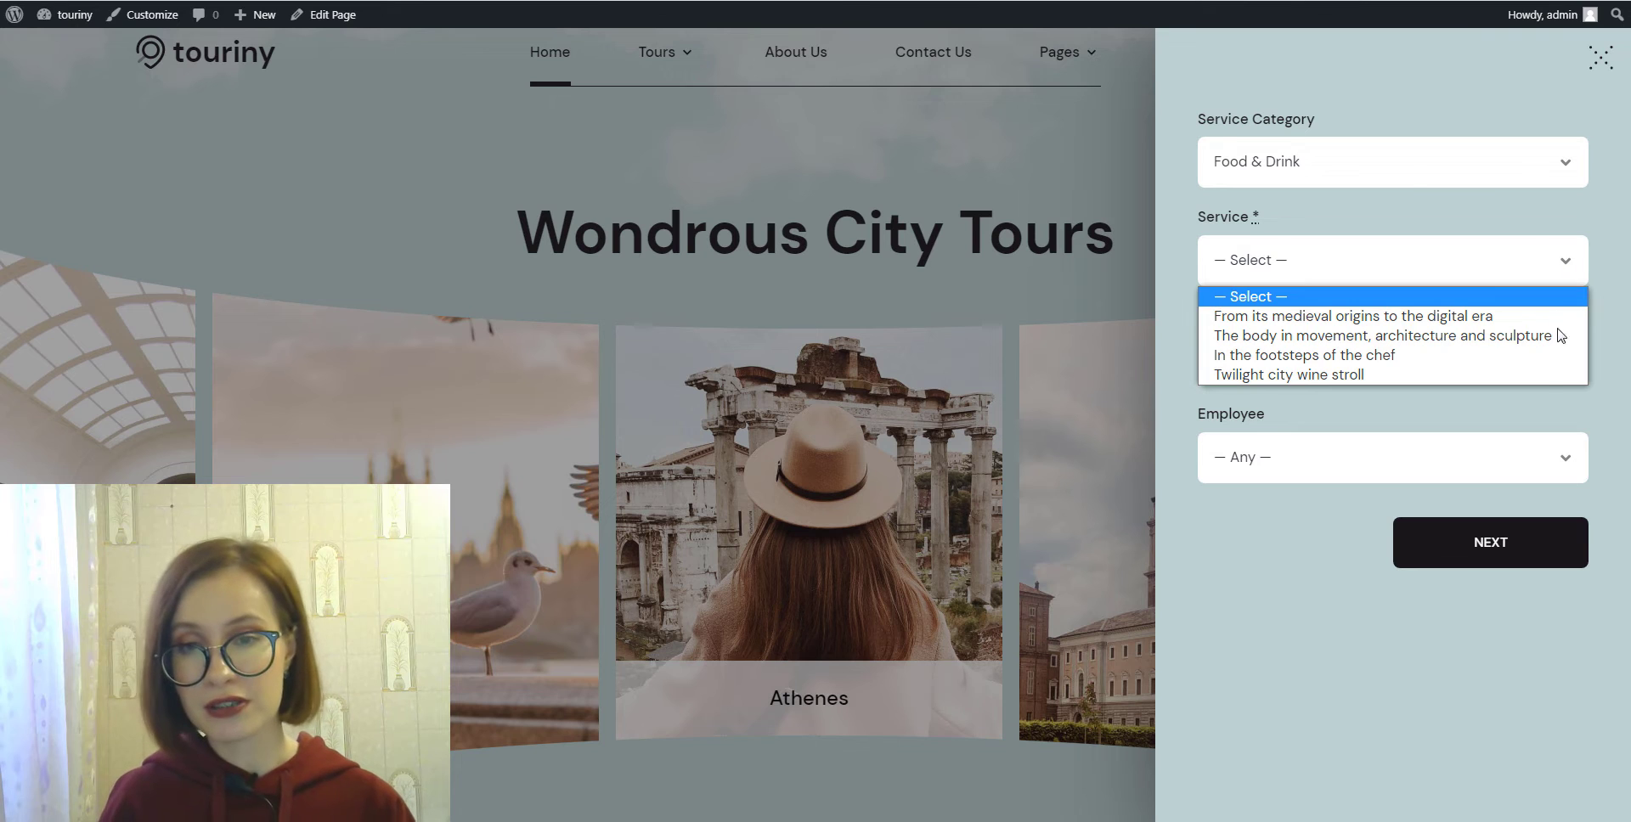
pyautogui.click(1537, 375)
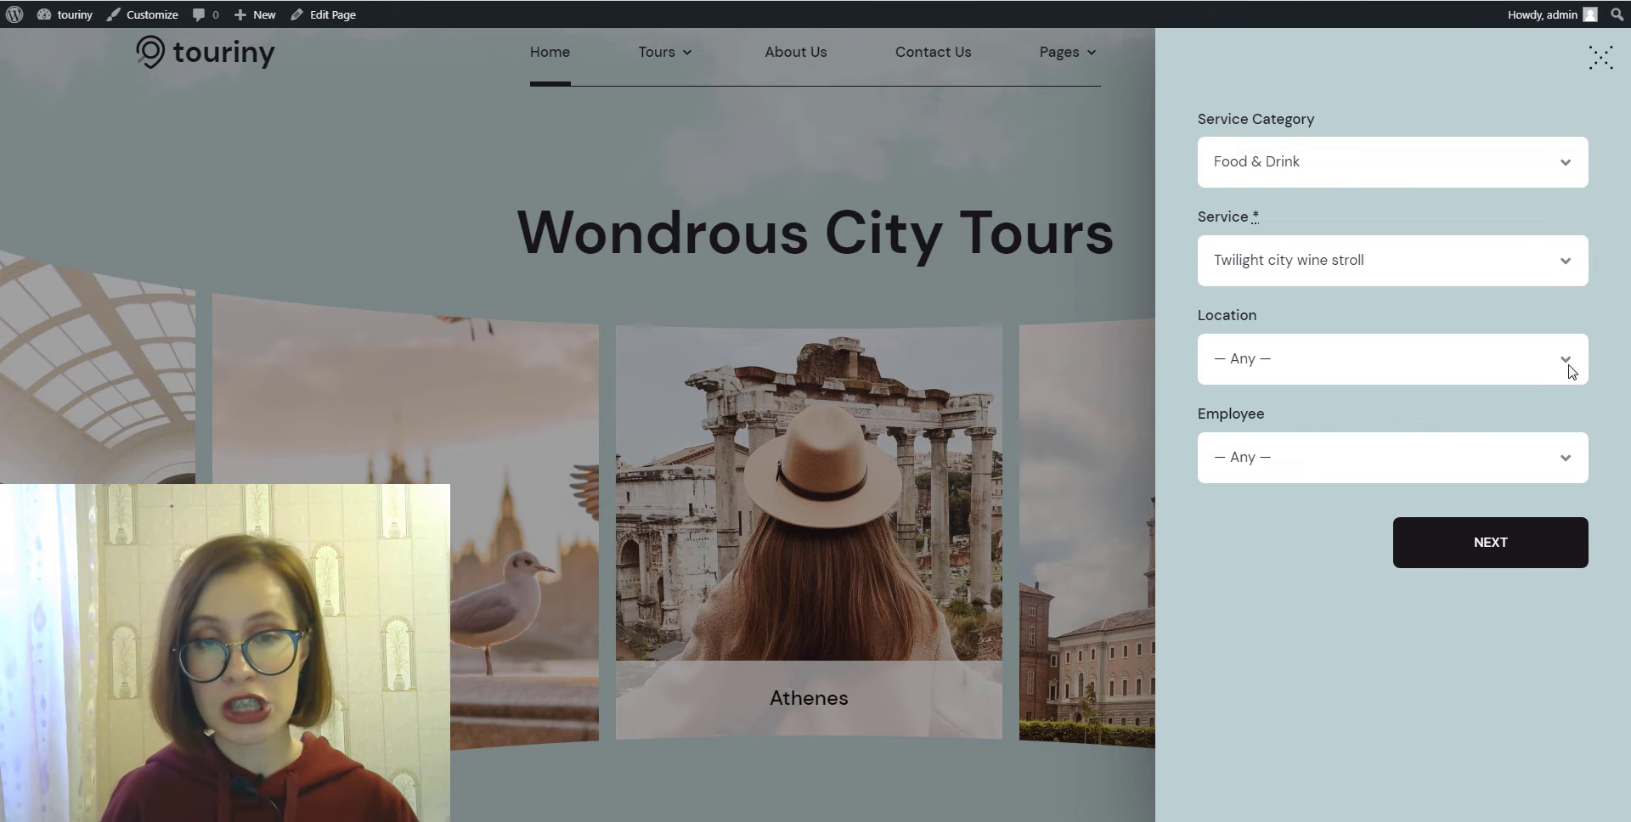
pyautogui.click(1571, 371)
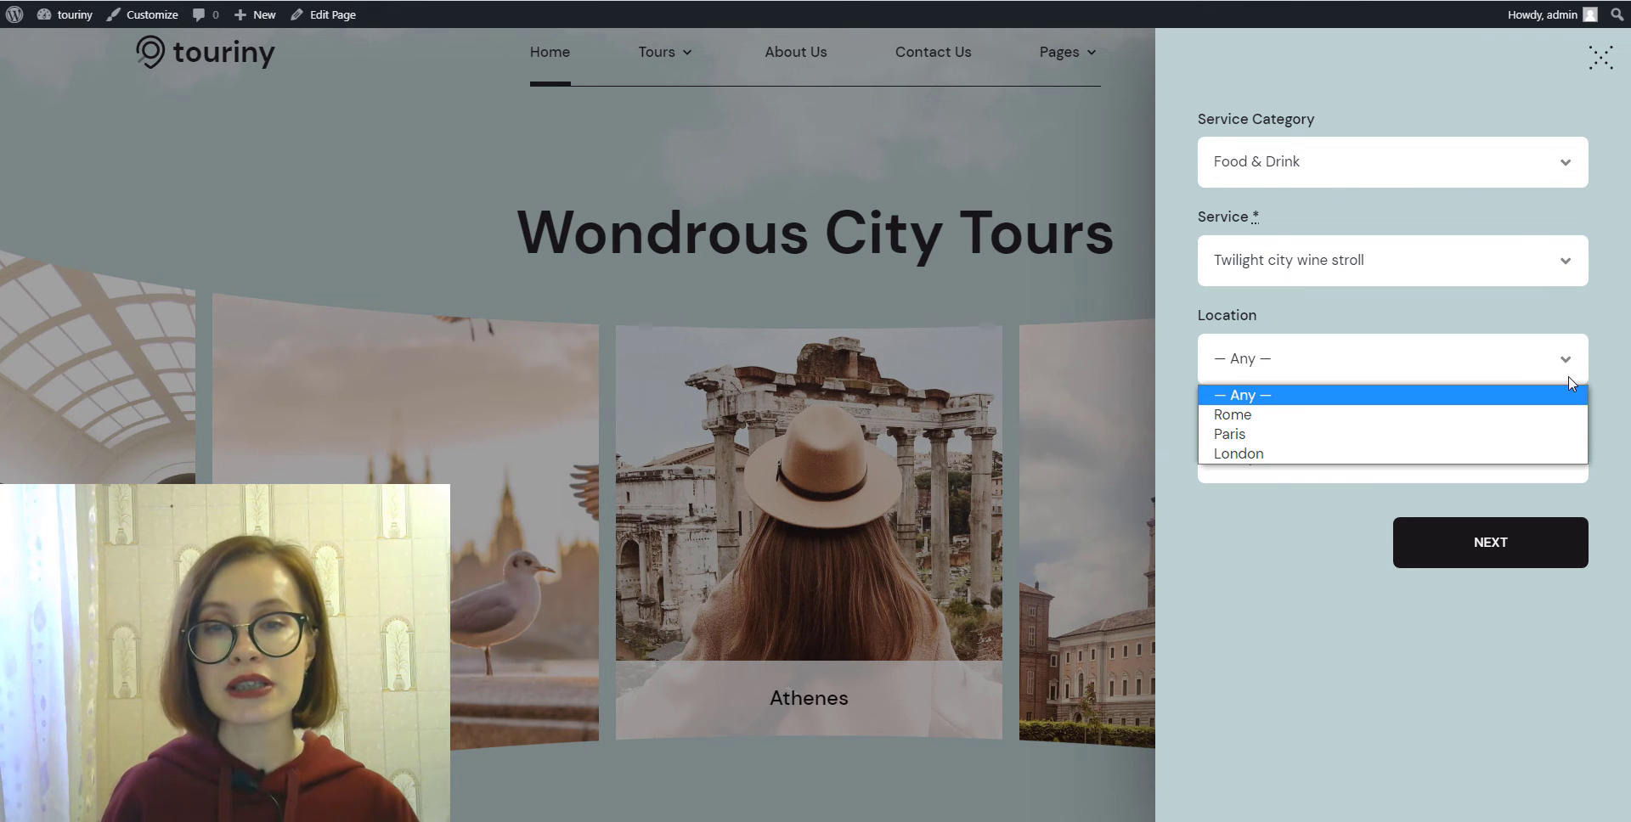
pyautogui.click(1568, 415)
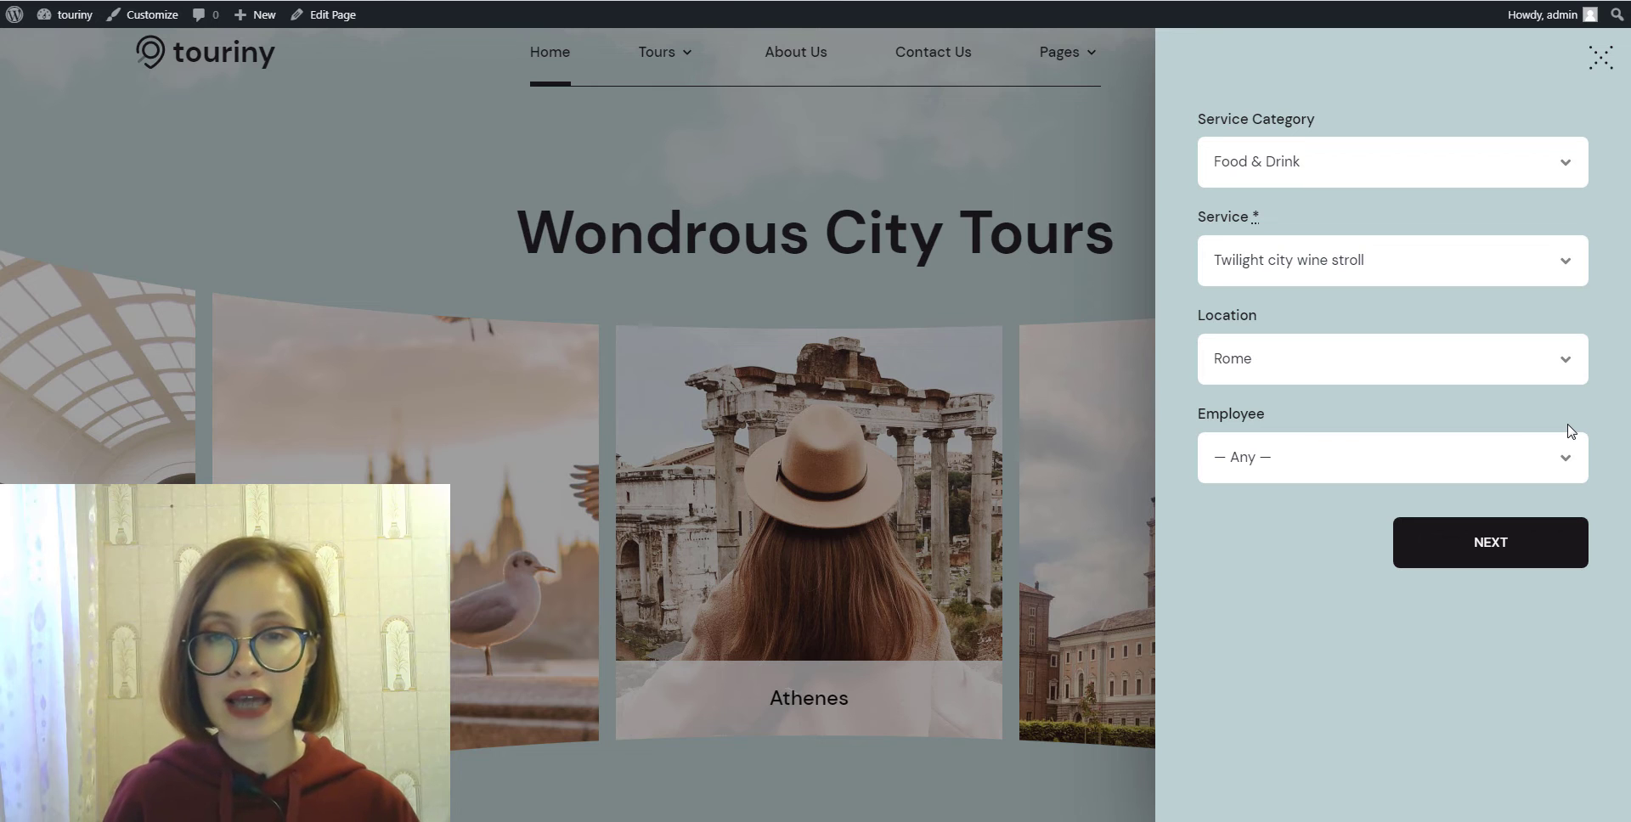
pyautogui.click(1573, 465)
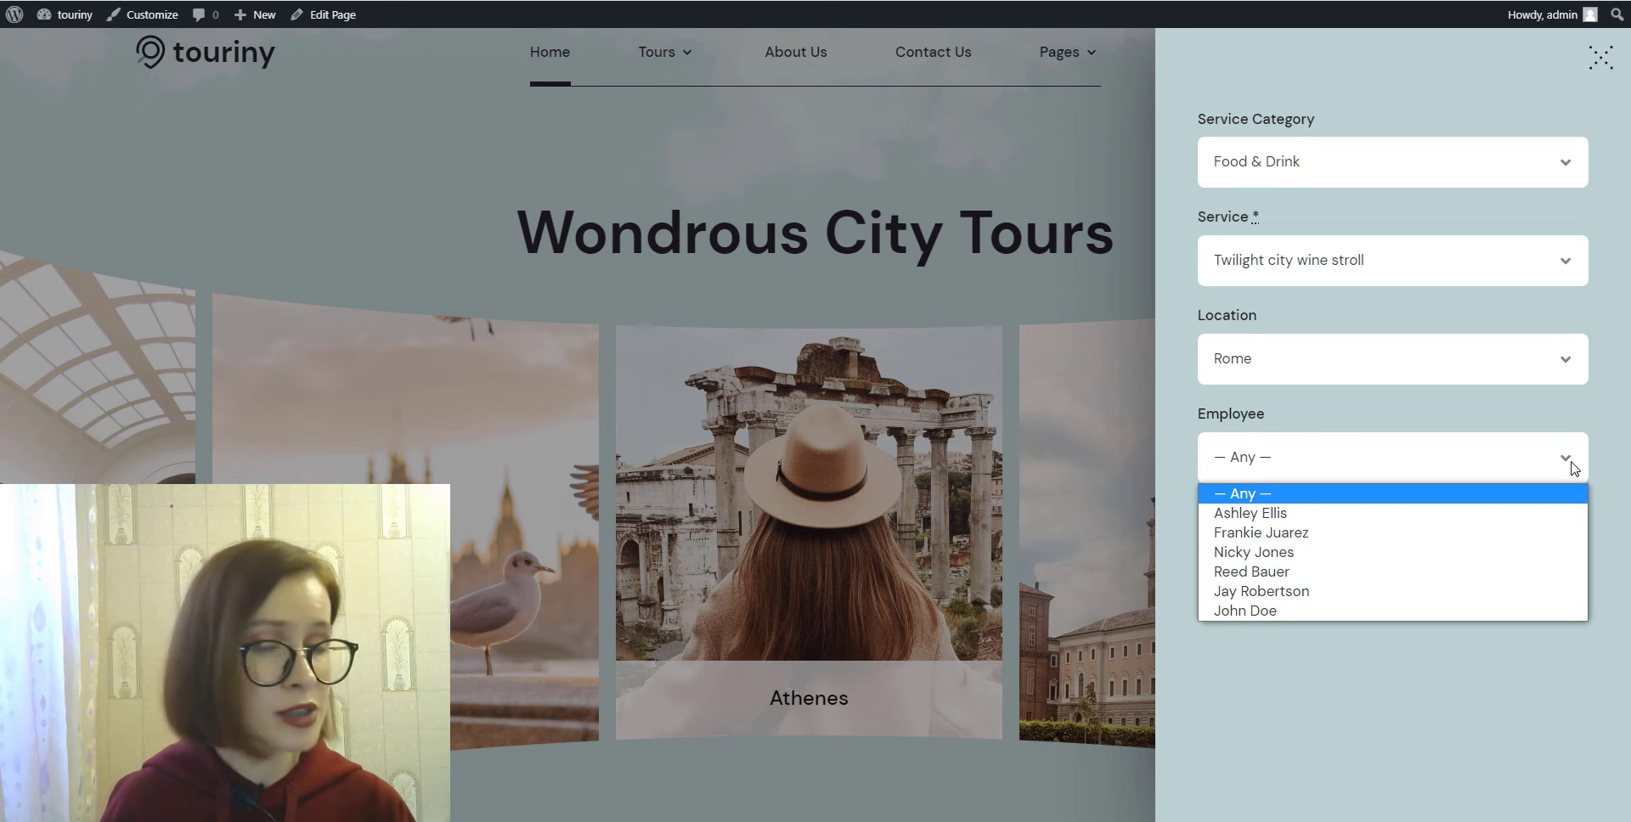
pyautogui.click(1574, 513)
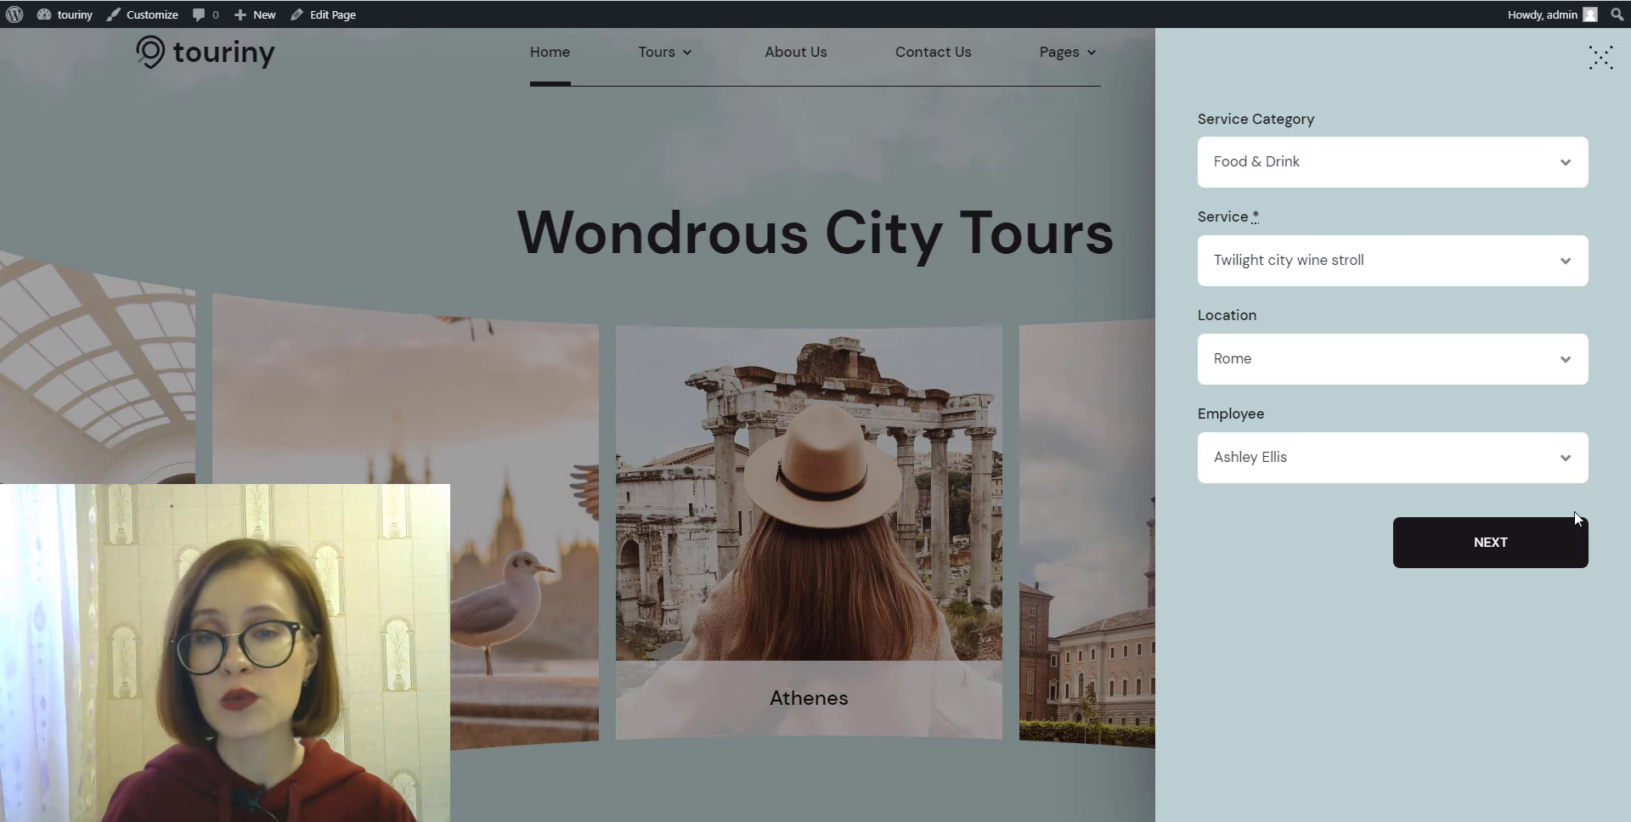
pyautogui.click(1534, 563)
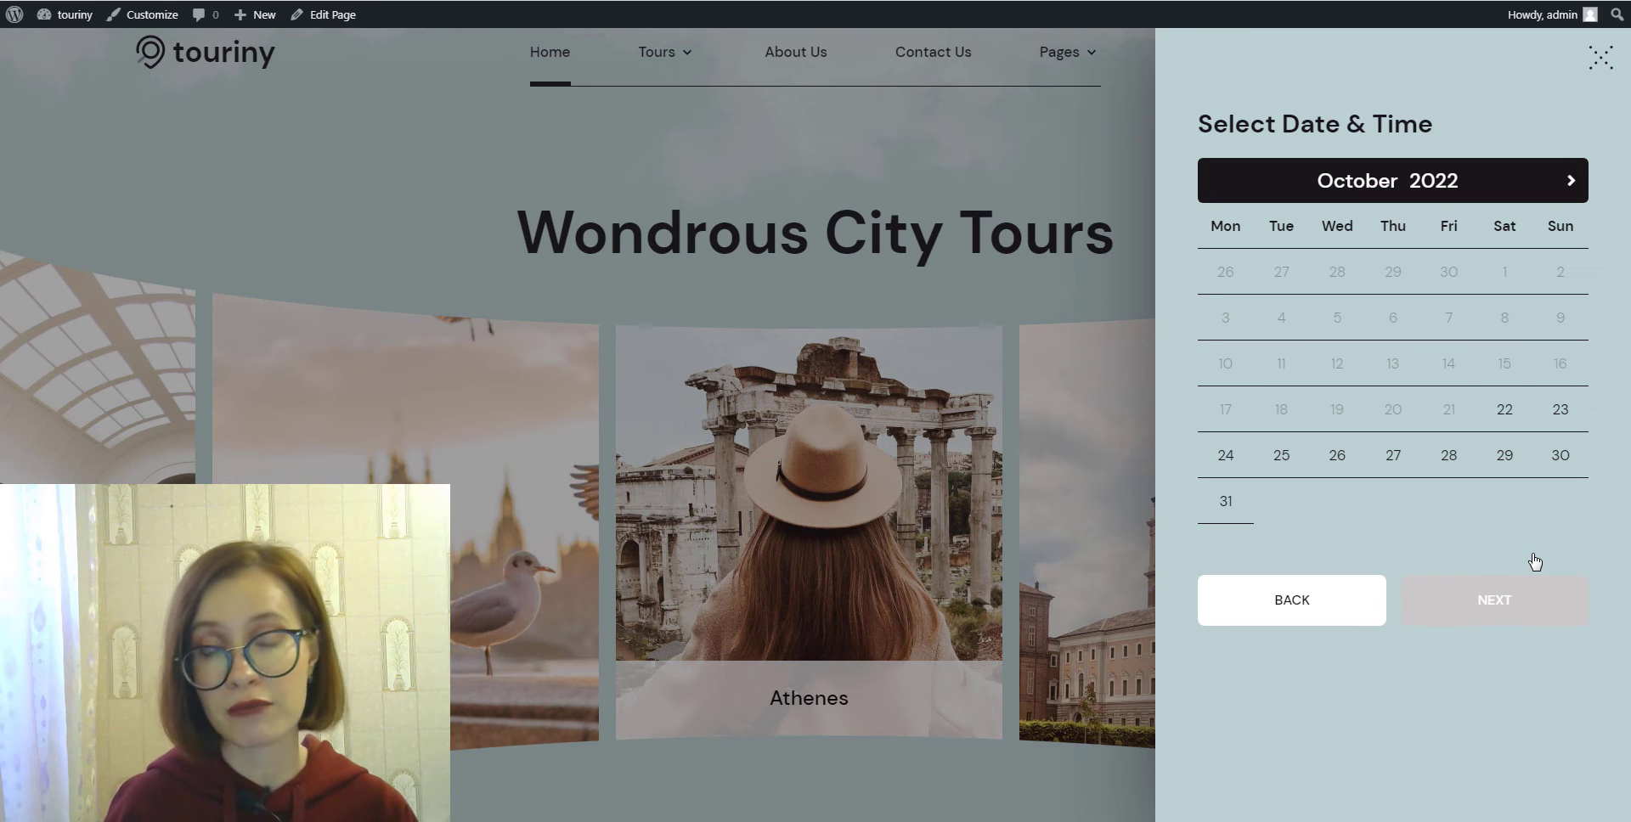
# - Book the wine stroll for October 30 at 2:00 PM and continue to the summary
pyautogui.click(1560, 454)
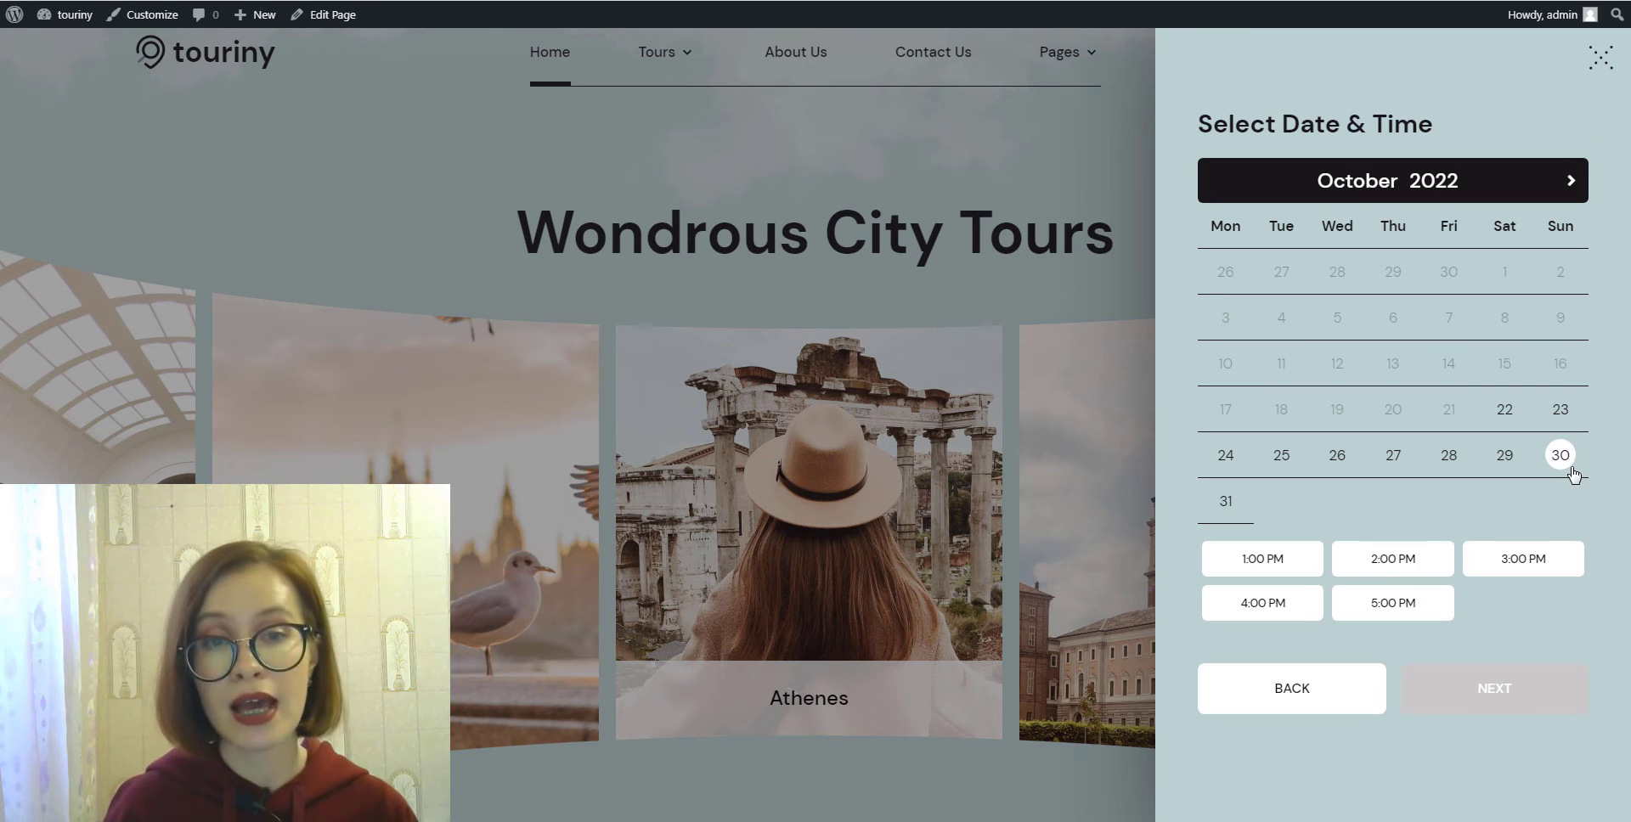
pyautogui.click(1446, 567)
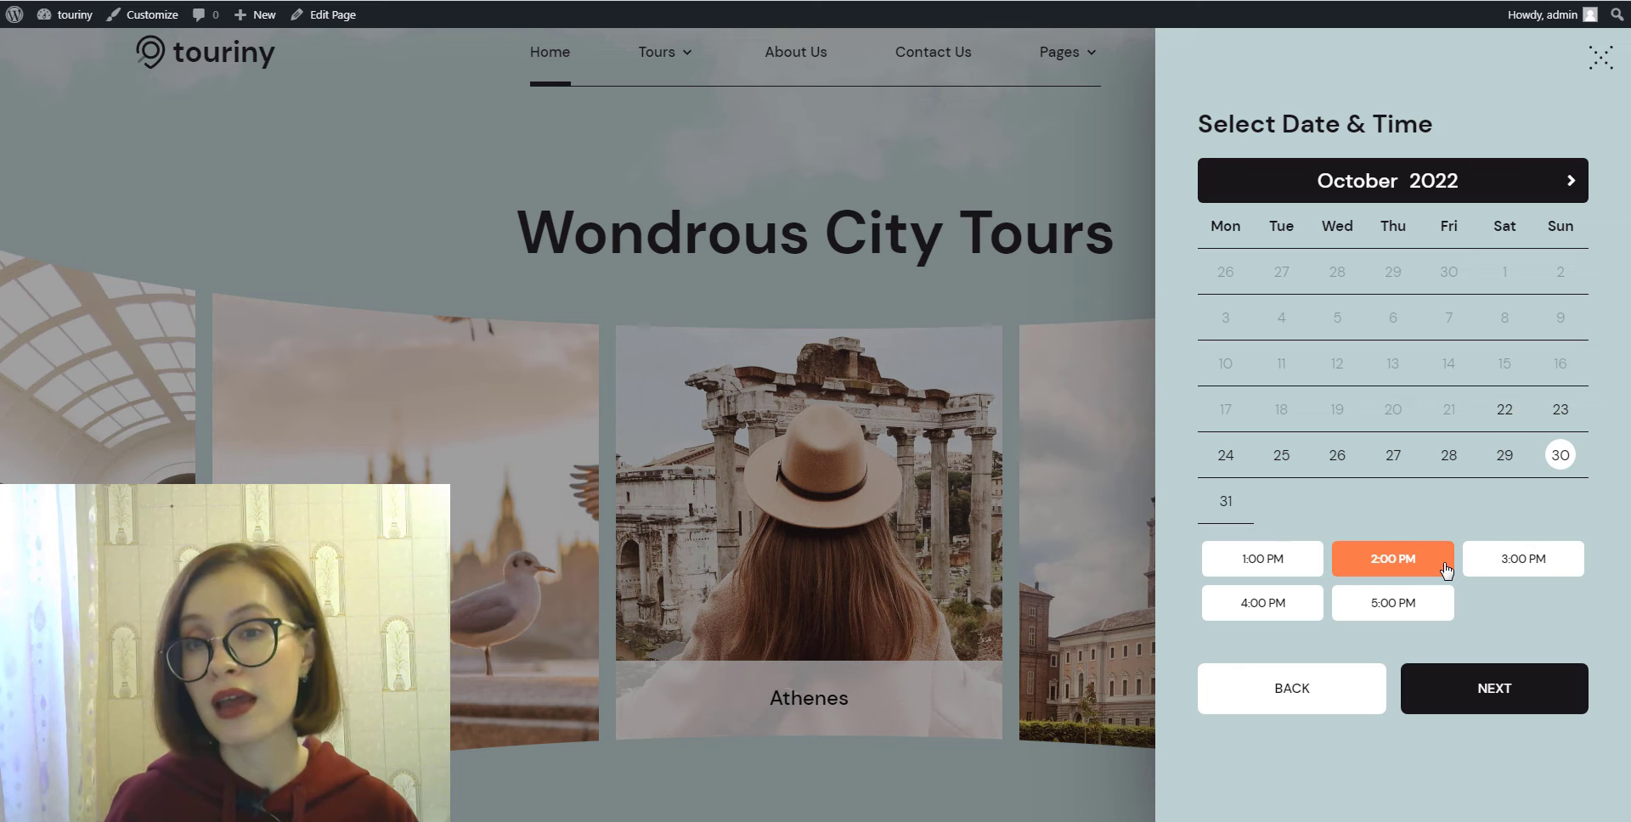
pyautogui.click(1512, 705)
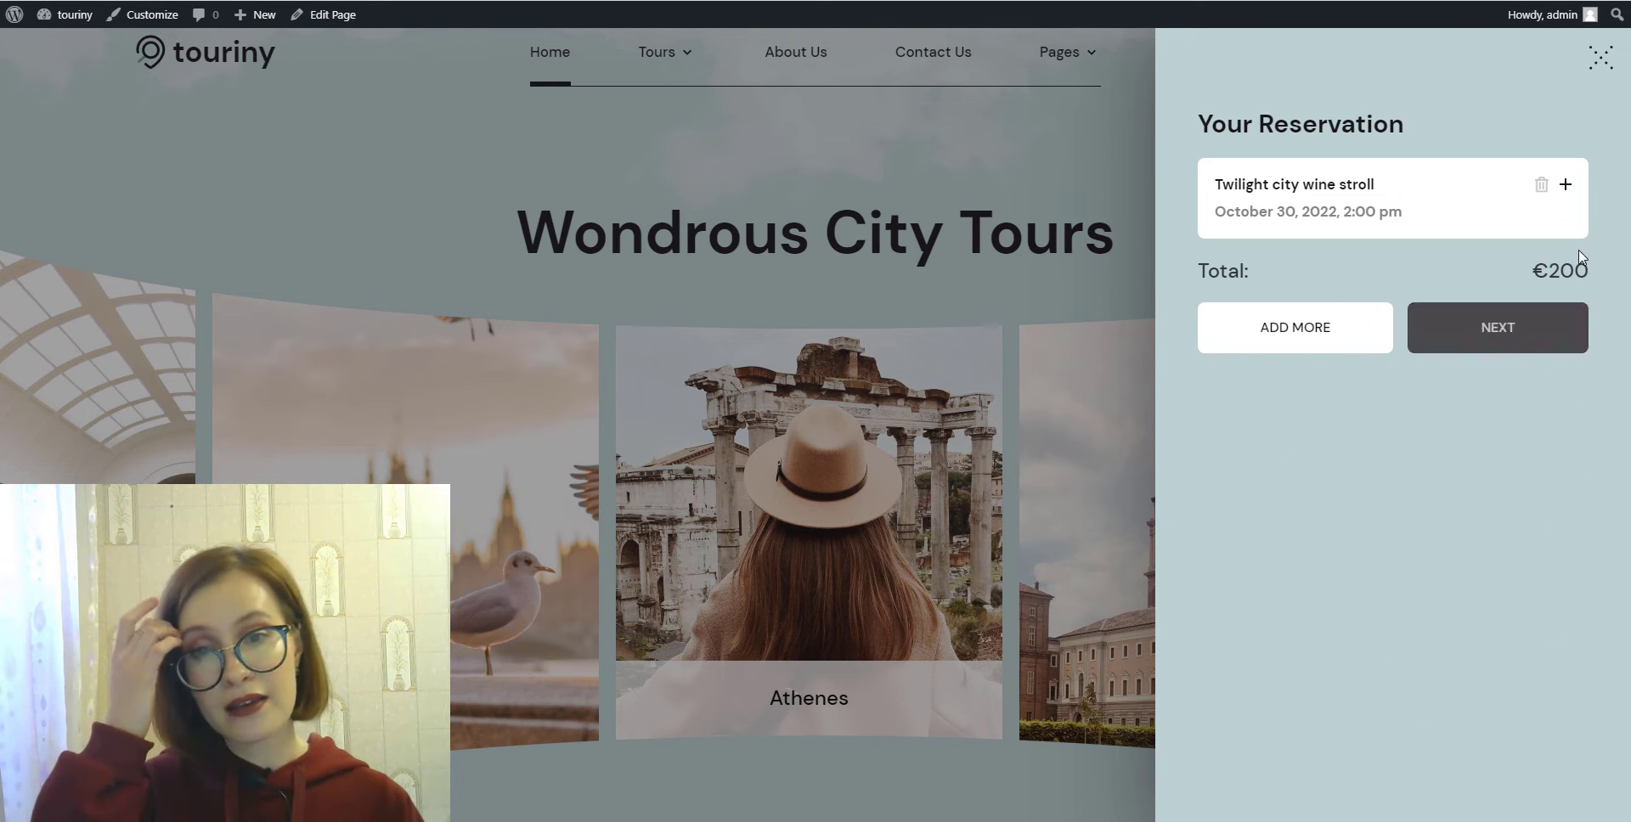
# - Set the reservation's number of clients to 3, bringing the total to €300
pyautogui.click(1566, 185)
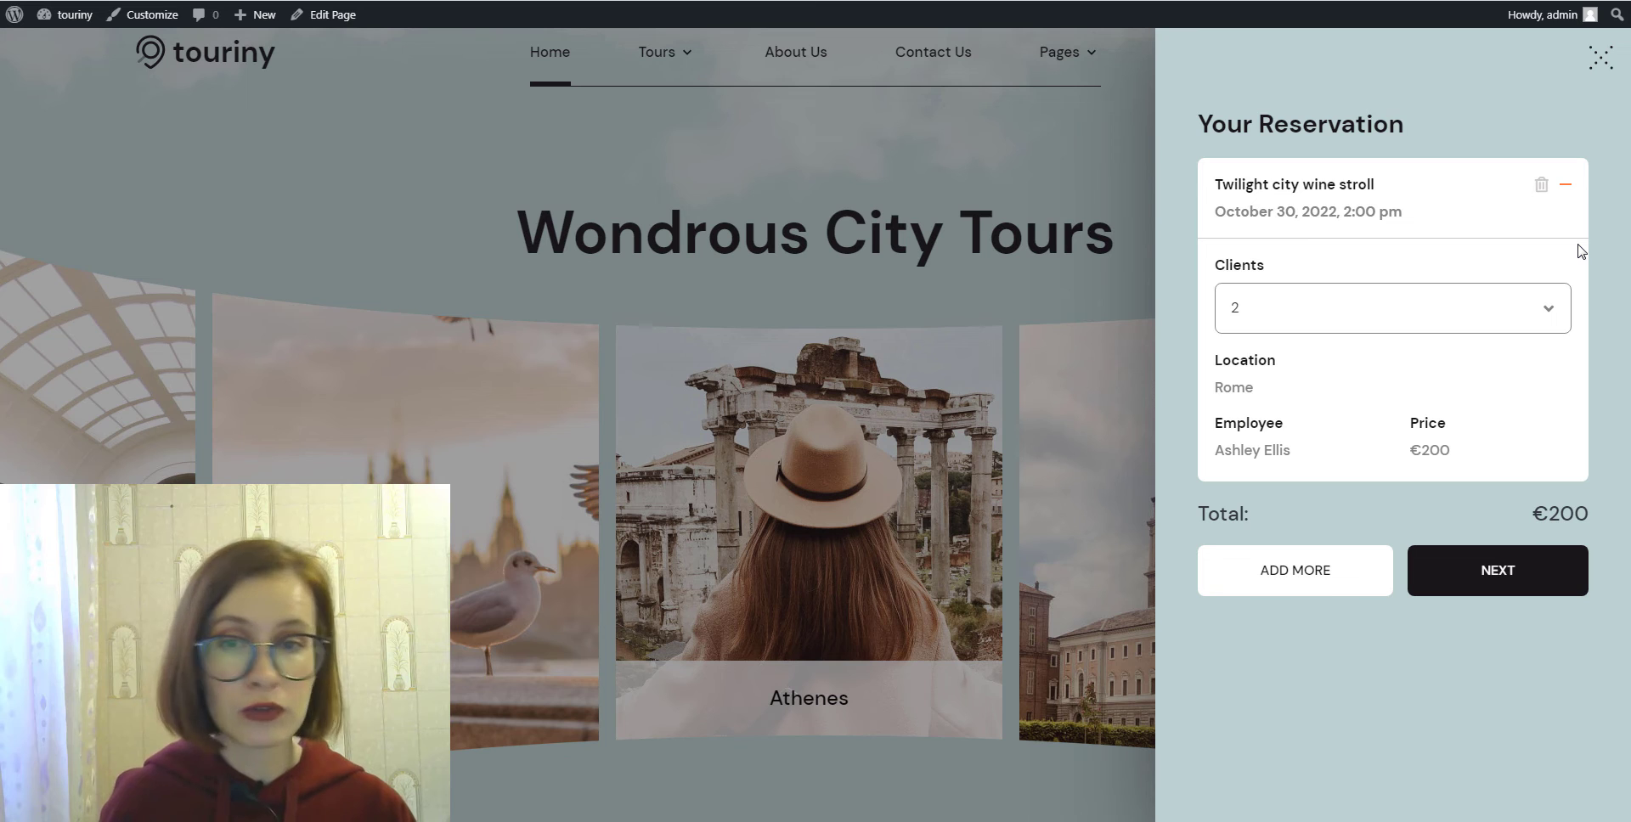
pyautogui.click(1547, 314)
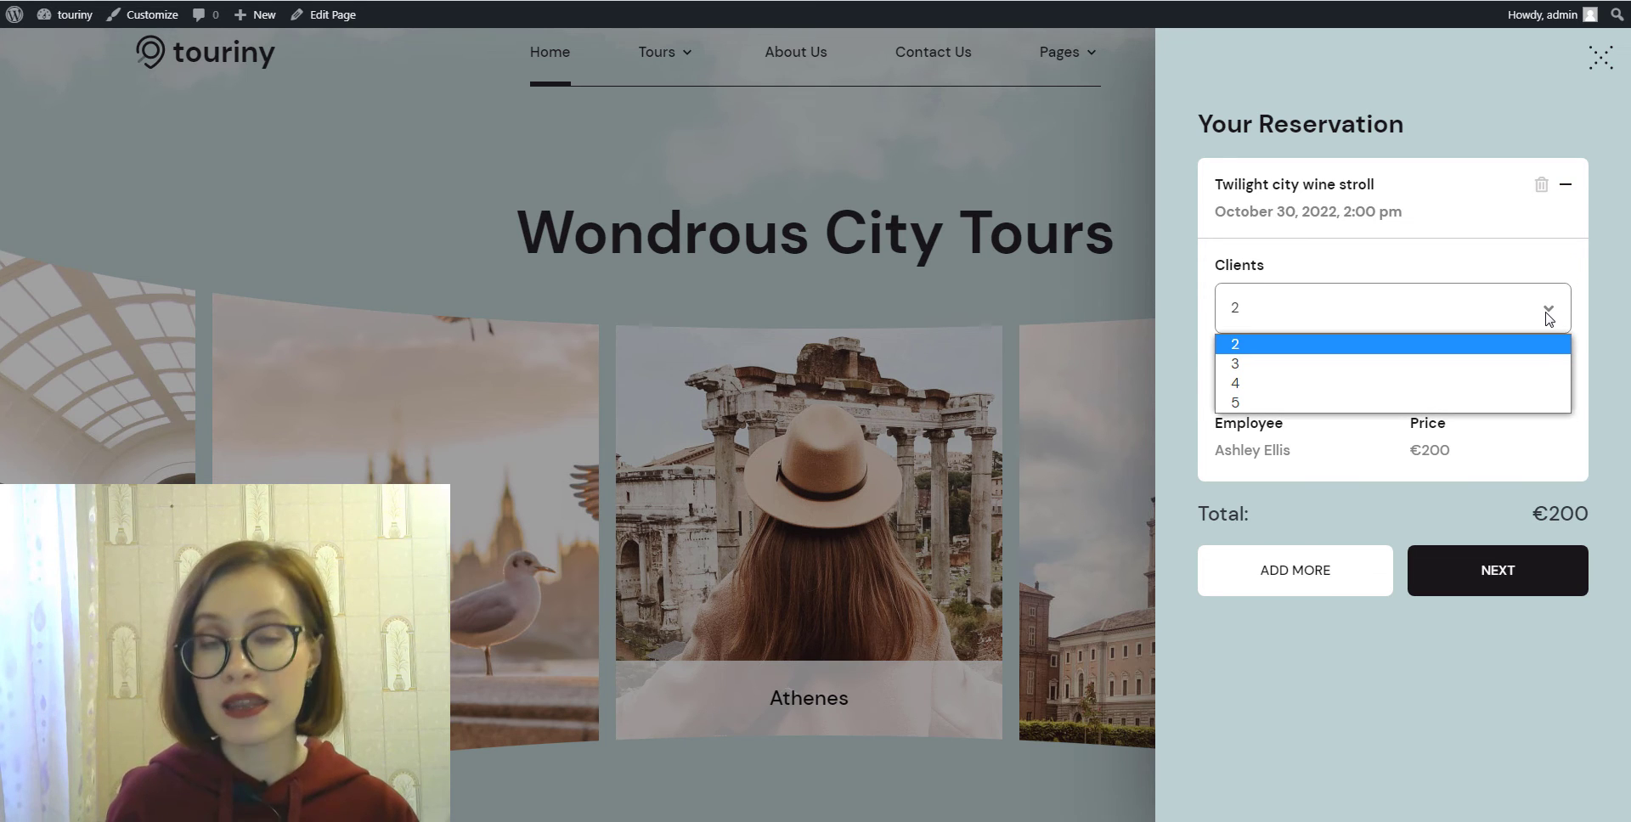
pyautogui.click(1540, 371)
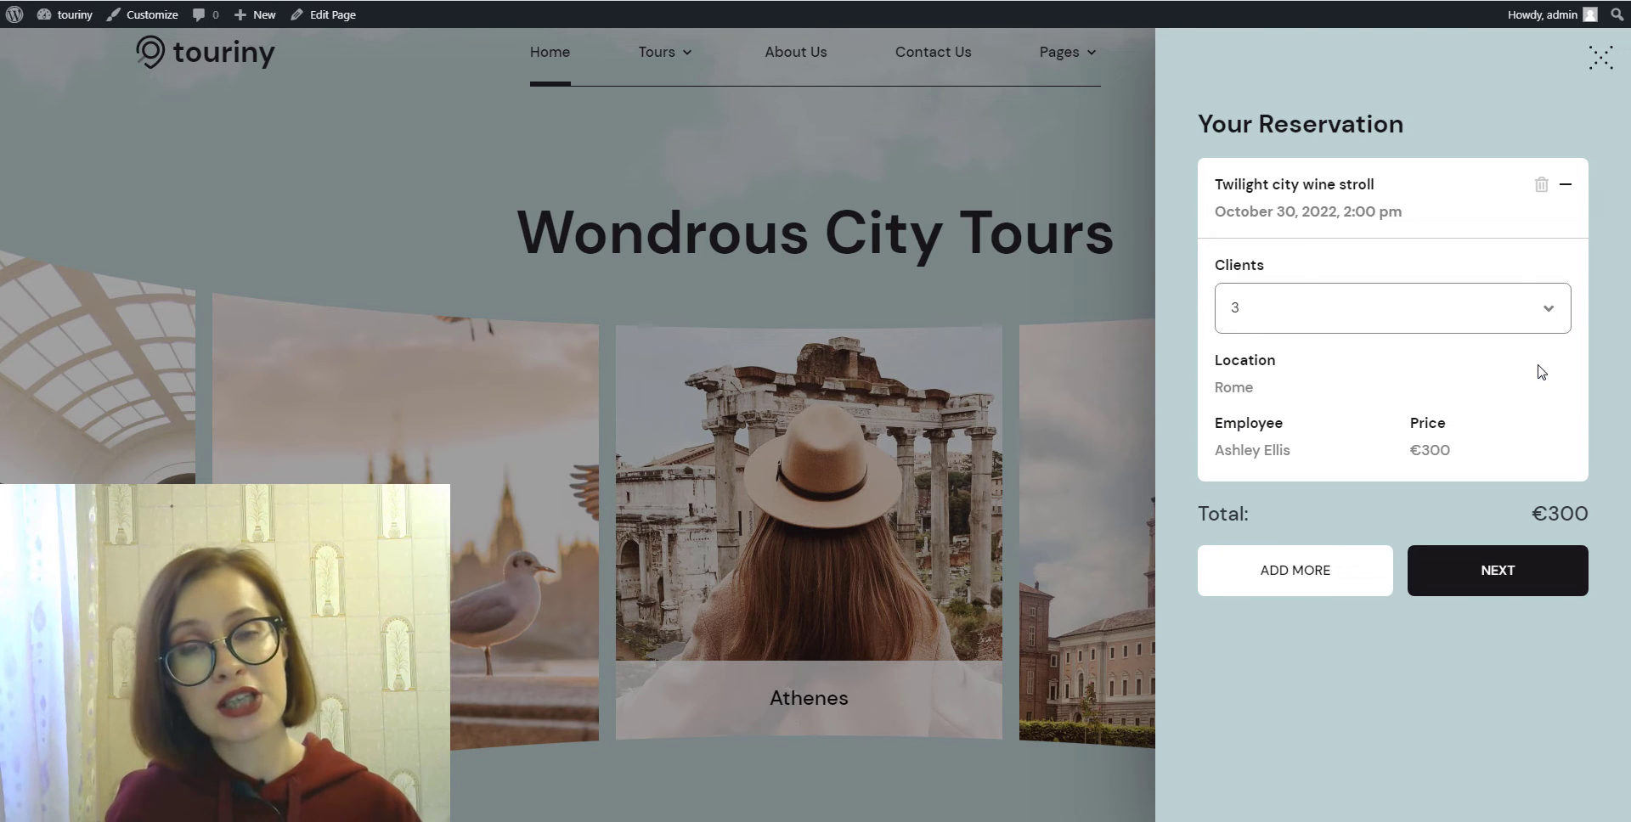